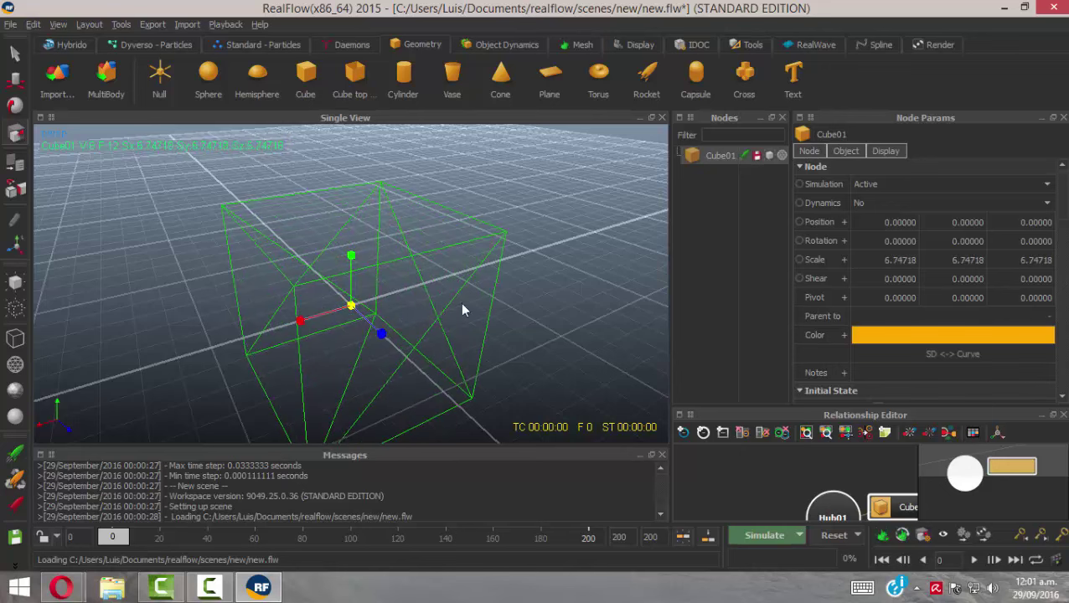
Step: Shade the cube and shape it into an upright wall, scaled to about 0.34 in Z and raised to about 3.49 in Y
{"action": "left_click", "coordinate": [15, 391]}
{"action": "mouse_move", "coordinate": [381, 319]}
{"action": "left_mouse_down", "text": "alt"}
{"action": "mouse_move", "coordinate": [410, 317]}
{"action": "mouse_move", "coordinate": [410, 308]}
{"action": "mouse_move", "coordinate": [282, 284]}
{"action": "mouse_move", "coordinate": [255, 291]}
{"action": "mouse_move", "coordinate": [353, 356]}
{"action": "left_mouse_up", "text": "alt"}
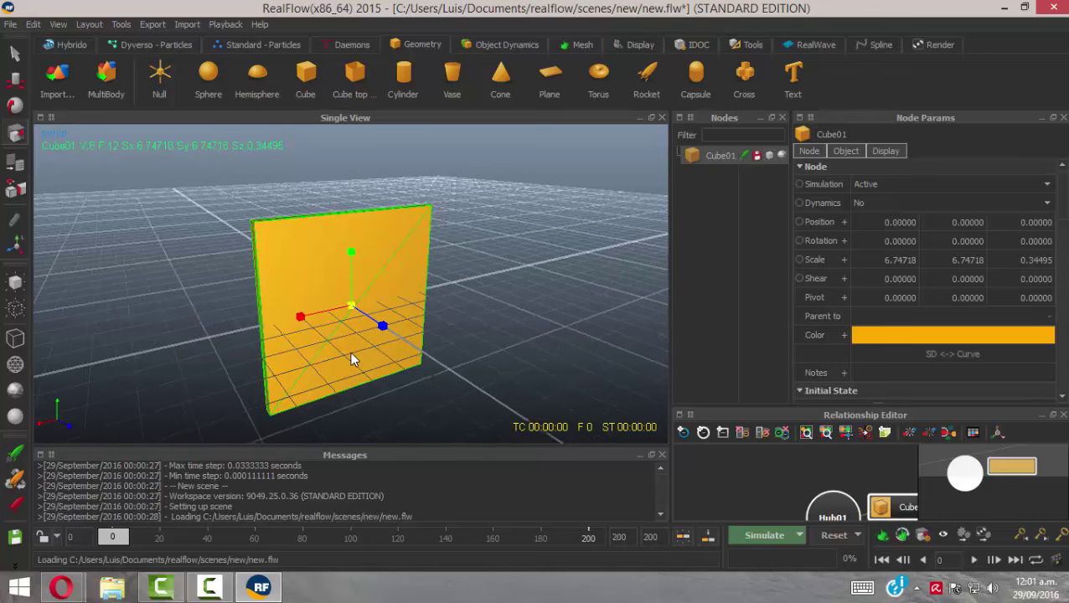
{"action": "key", "text": "w"}
{"action": "left_click_drag", "start_coordinate": [354, 254], "coordinate": [362, 152]}
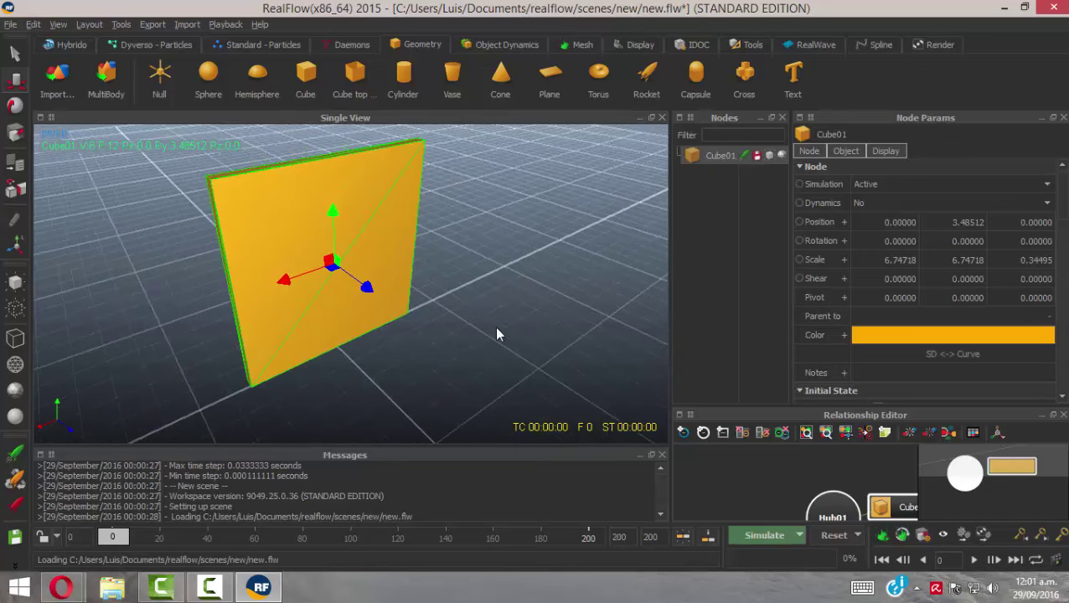
{"action": "left_click_drag", "start_coordinate": [497, 334], "coordinate": [540, 293], "text": "alt"}
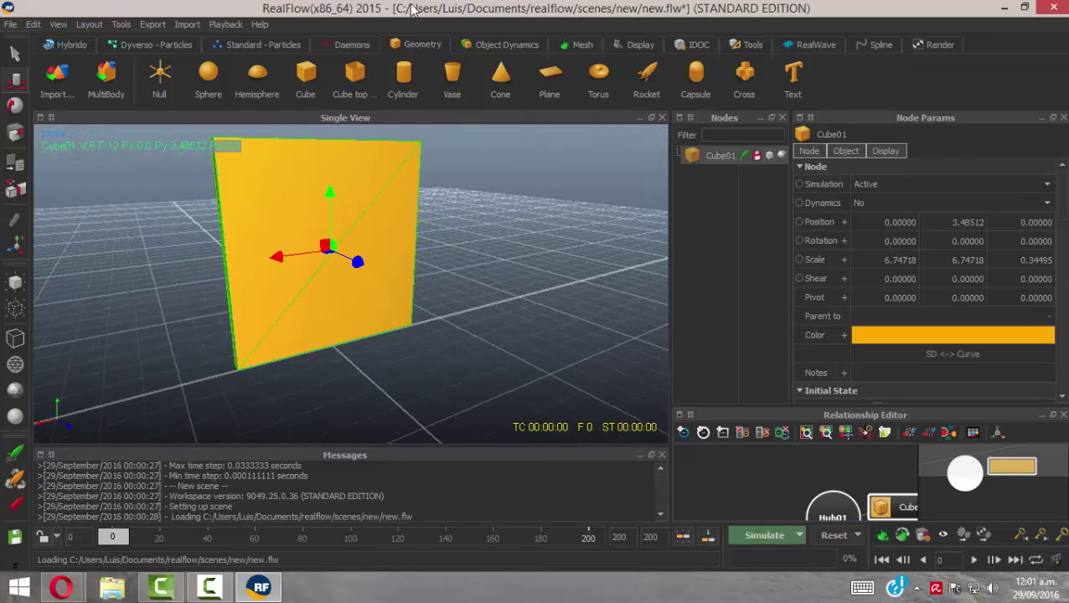
Step: Fracture the wall with the Voronoi fracture tool, using the Global pattern option
{"action": "left_click", "coordinate": [506, 45]}
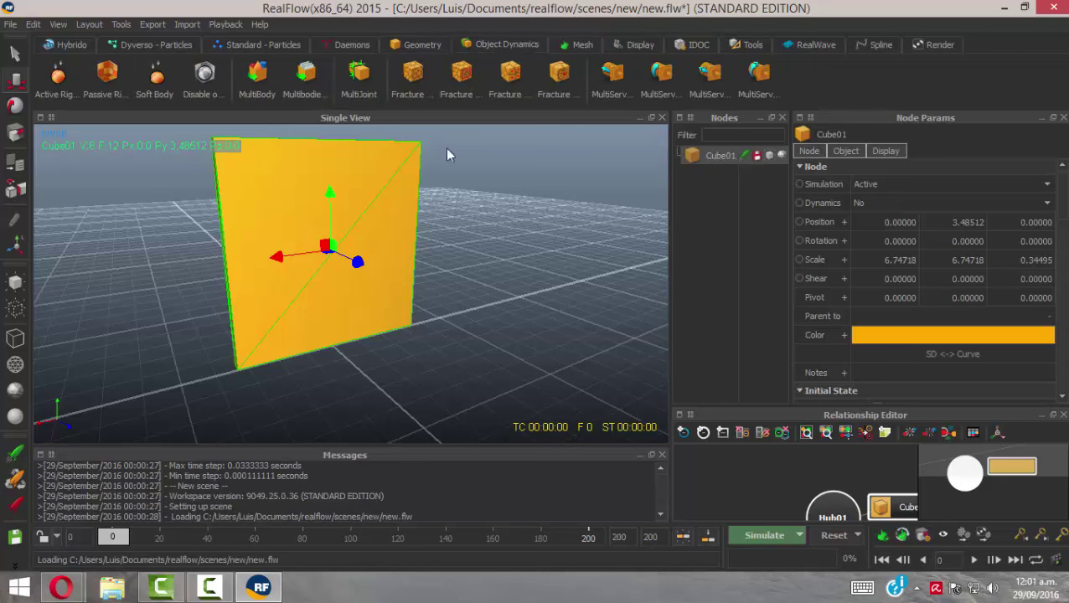
{"action": "left_click", "coordinate": [414, 77]}
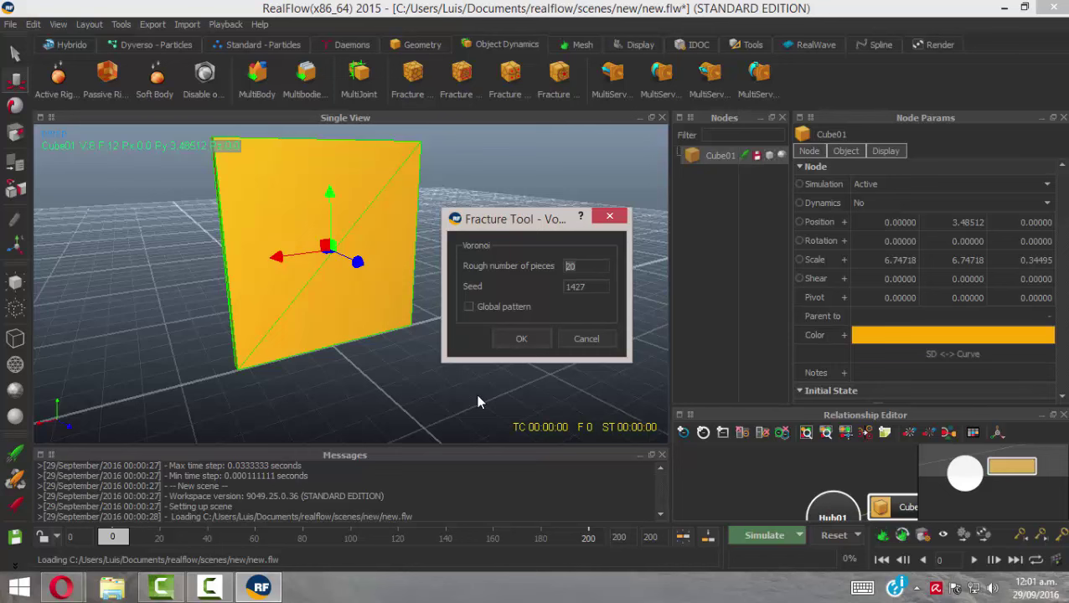
{"action": "left_click", "coordinate": [469, 309]}
{"action": "left_click", "coordinate": [521, 339]}
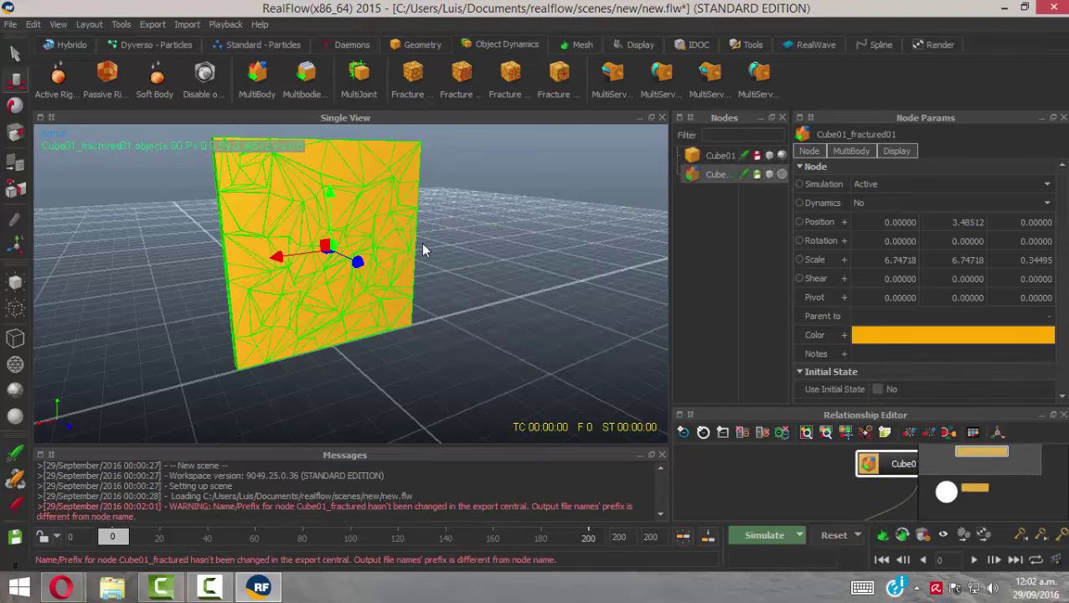
Step: Widen the node list and select the original cube's node followed by the fractured wall's node
{"action": "left_click_drag", "start_coordinate": [365, 270], "coordinate": [418, 248], "text": "alt"}
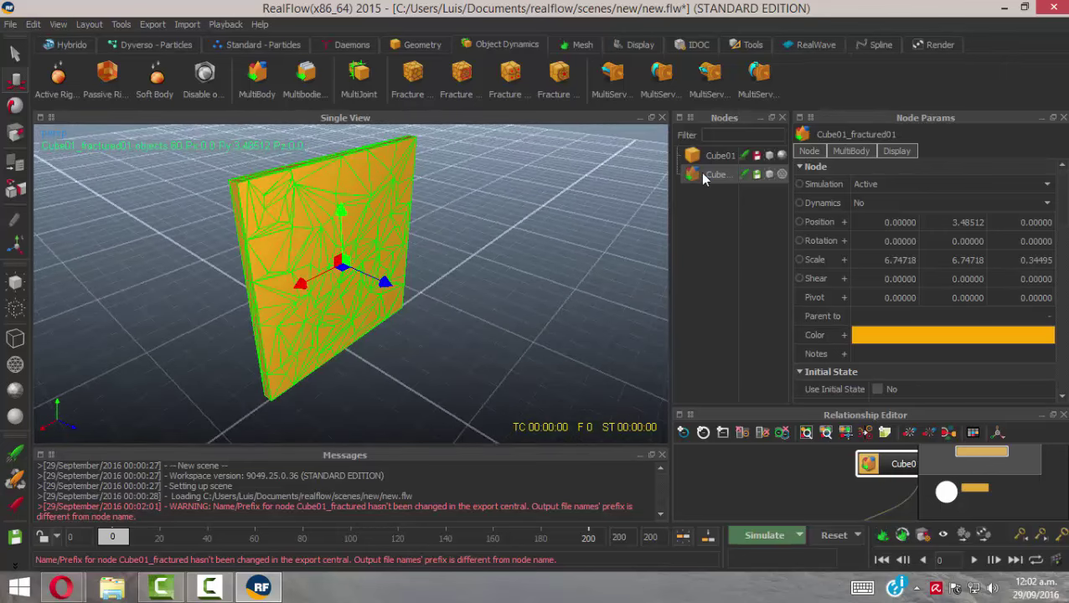
{"action": "left_click_drag", "start_coordinate": [671, 209], "coordinate": [634, 216]}
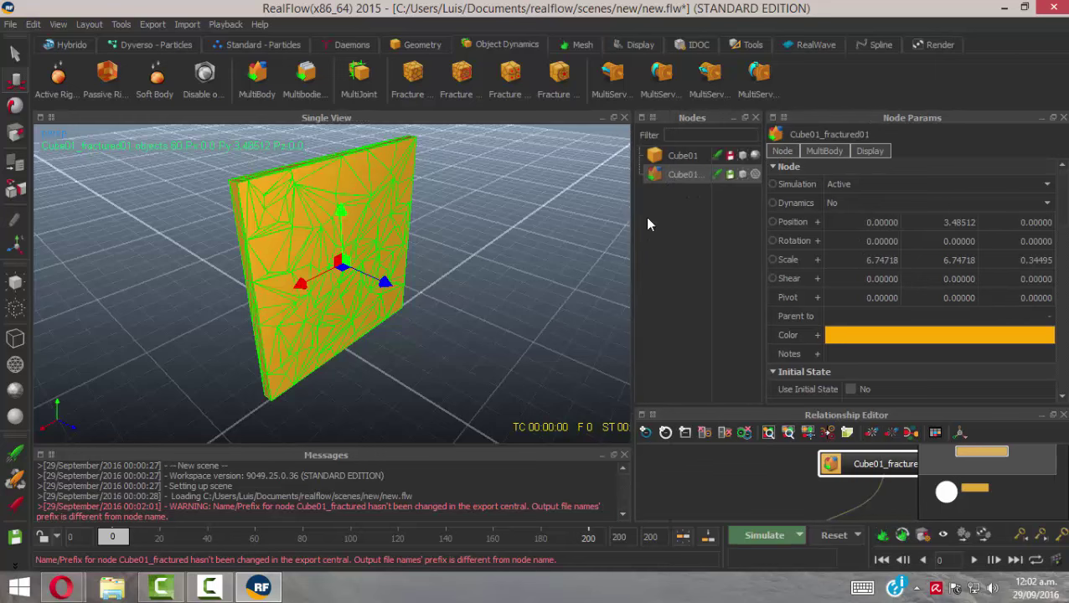
{"action": "left_click", "coordinate": [670, 155]}
{"action": "left_click", "coordinate": [675, 175]}
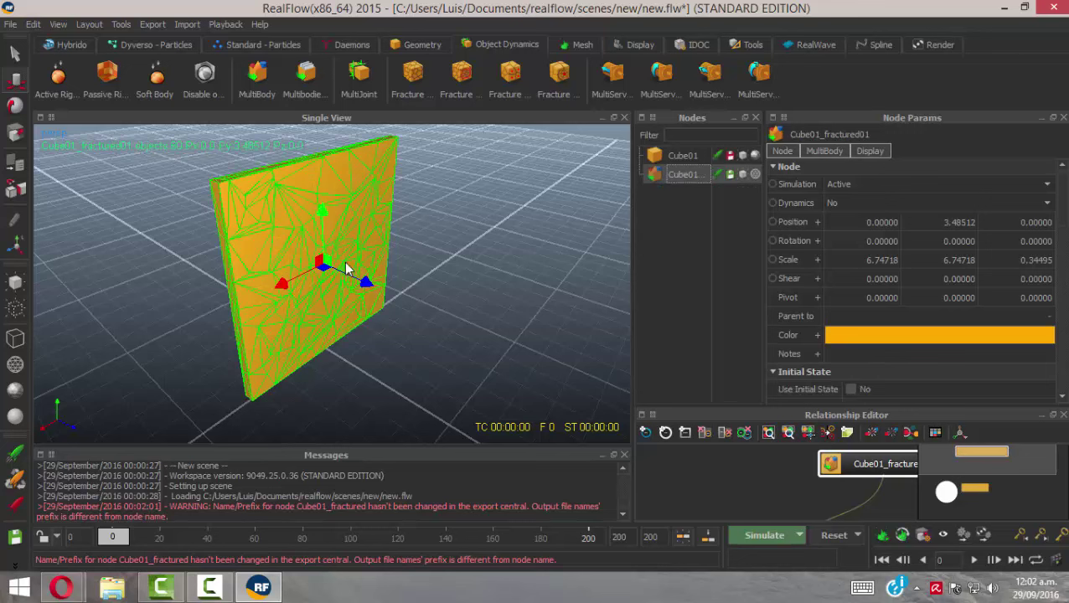
Step: Add a sphere and position it in front of the wall at about 3.47 in Y and 4.62 in Z
{"action": "left_click", "coordinate": [421, 45]}
{"action": "left_click", "coordinate": [208, 75]}
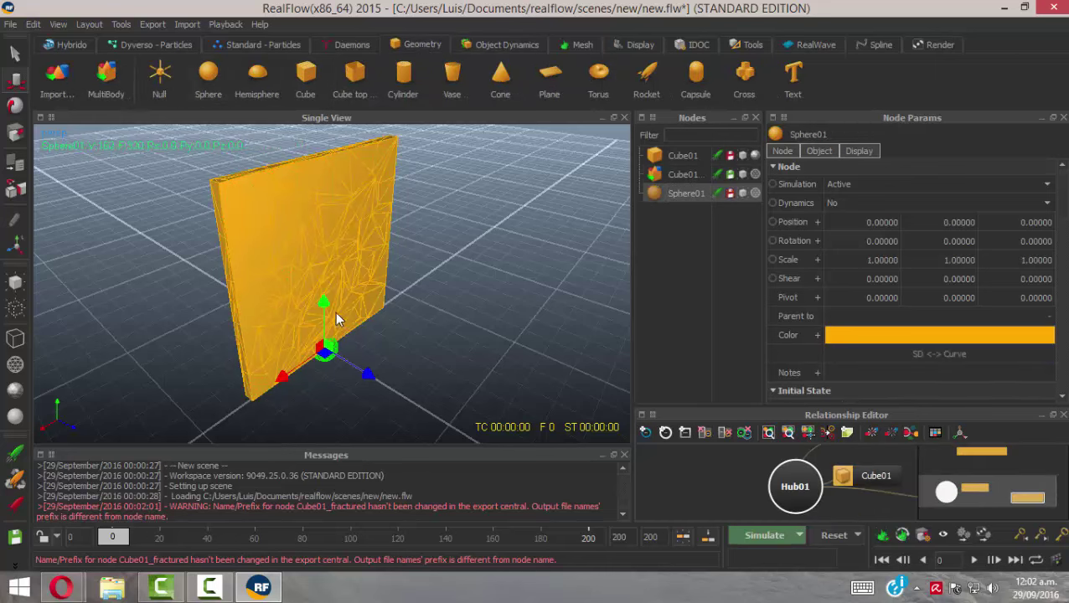
{"action": "left_click_drag", "start_coordinate": [326, 279], "coordinate": [520, 349]}
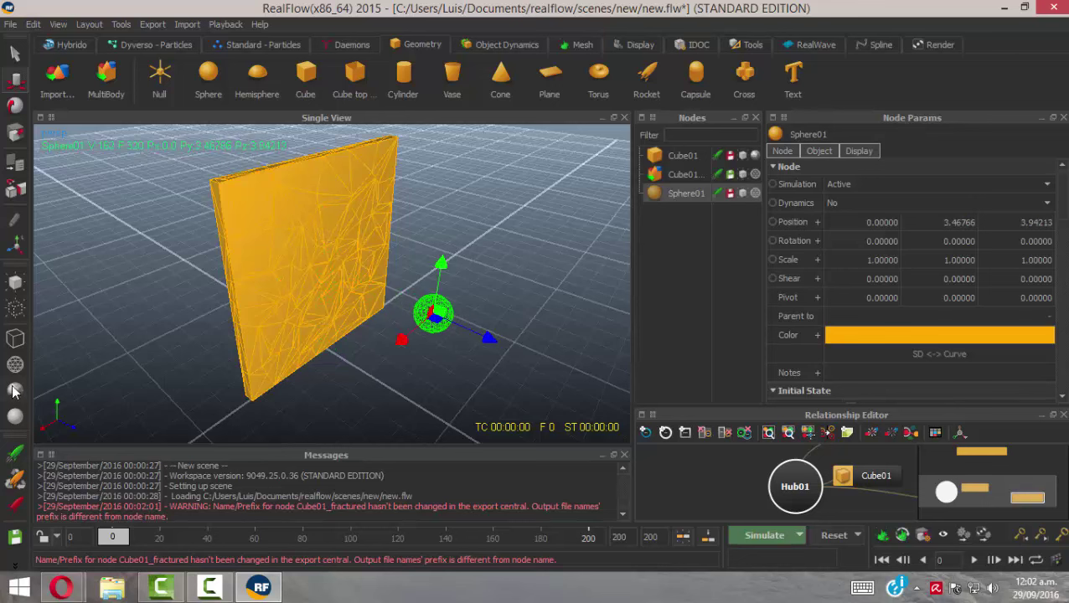
{"action": "left_click_drag", "start_coordinate": [489, 337], "coordinate": [520, 350]}
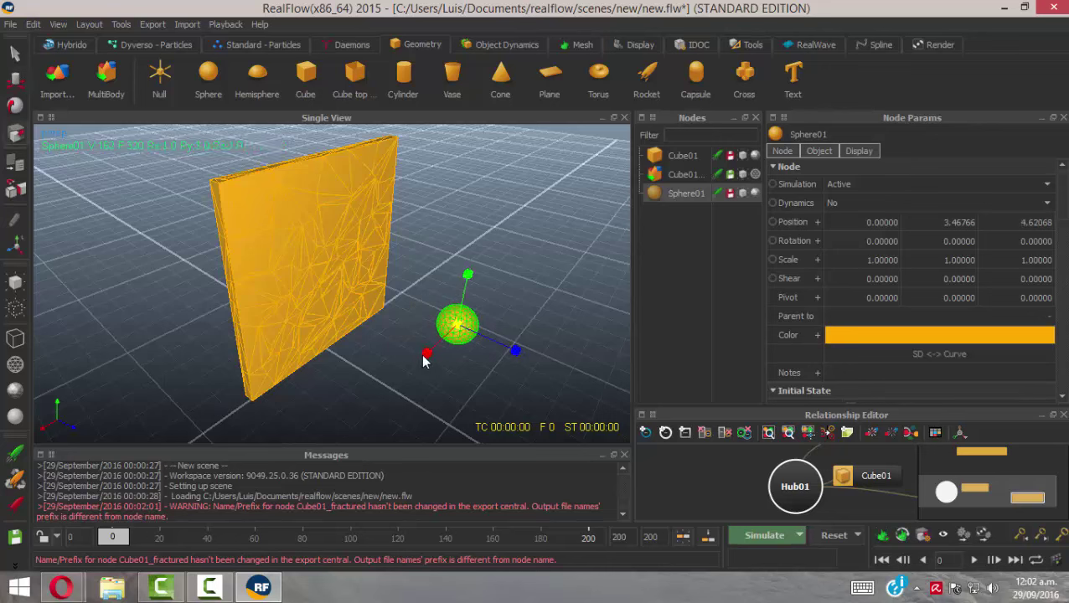
Step: Scale the sphere uniformly to about 1.25 and move it farther from the wall, to about 5.96 in Z
{"action": "key", "text": "r"}
{"action": "left_click_drag", "start_coordinate": [461, 328], "coordinate": [467, 324]}
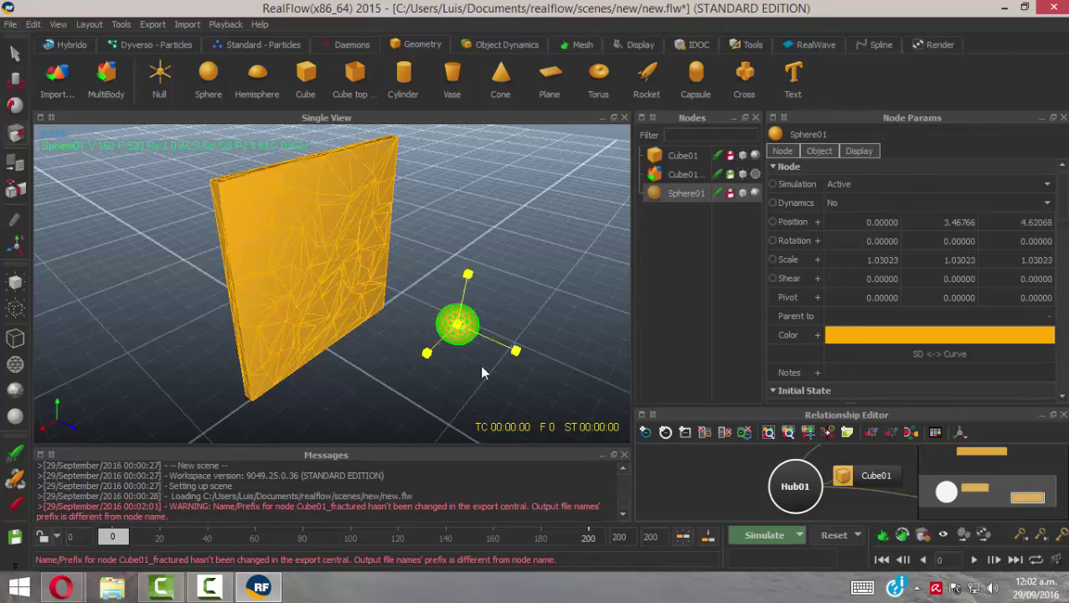
{"action": "left_click_drag", "start_coordinate": [482, 373], "coordinate": [472, 287], "text": "alt"}
{"action": "left_click_drag", "start_coordinate": [459, 330], "coordinate": [480, 342], "text": "alt"}
{"action": "key", "text": "w"}
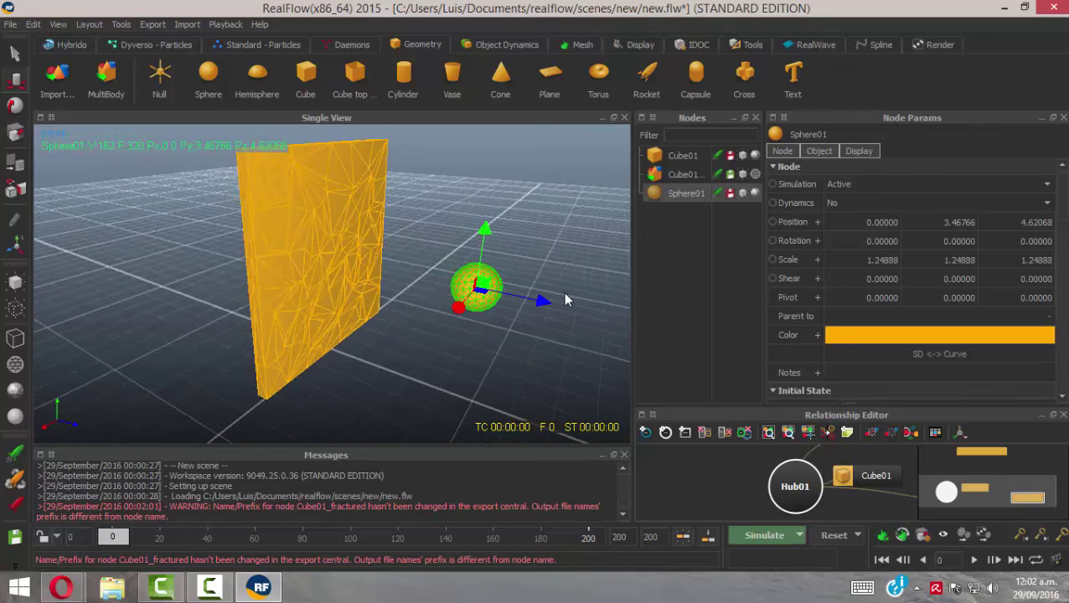
{"action": "left_click_drag", "start_coordinate": [544, 301], "coordinate": [616, 318]}
{"action": "right_click_drag", "start_coordinate": [444, 361], "coordinate": [401, 335], "text": "alt"}
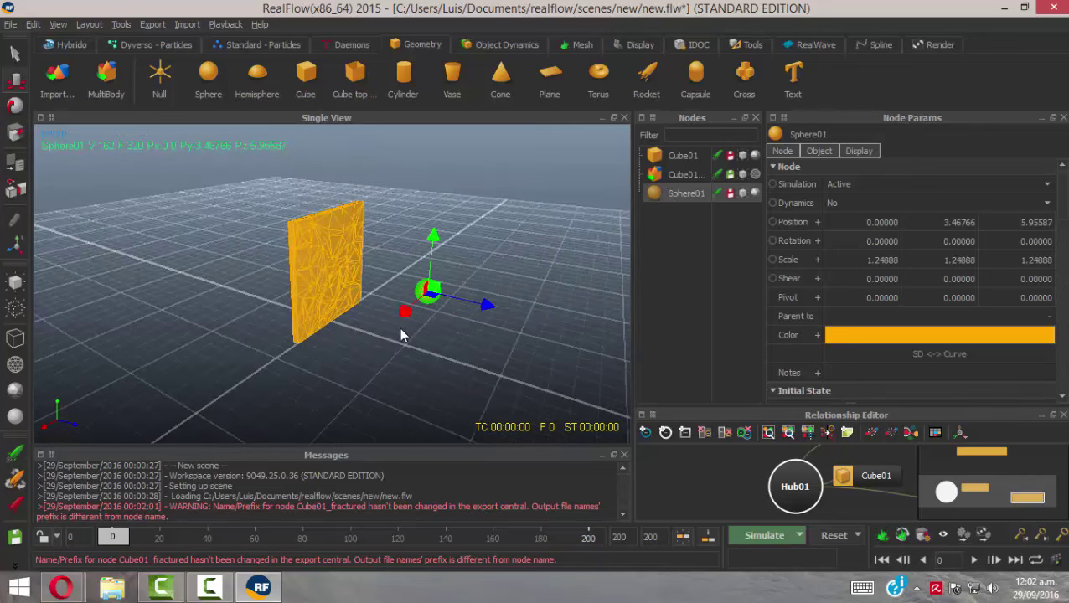
{"action": "left_click_drag", "start_coordinate": [401, 334], "coordinate": [422, 275], "text": "alt"}
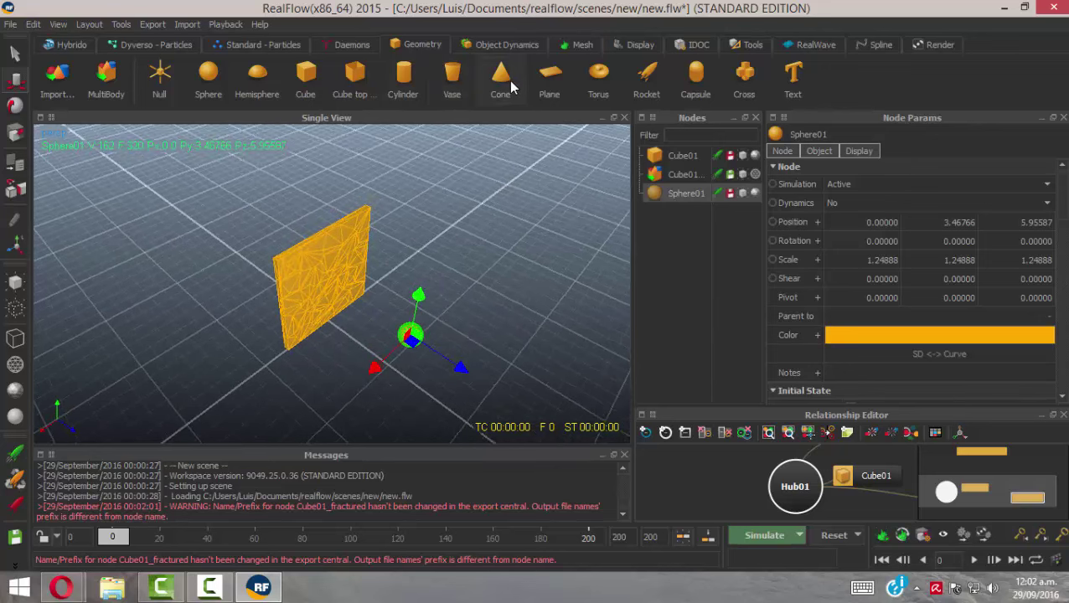
Step: Add a shaded ground plane and scale it uniformly to about 8.51
{"action": "left_click", "coordinate": [550, 80]}
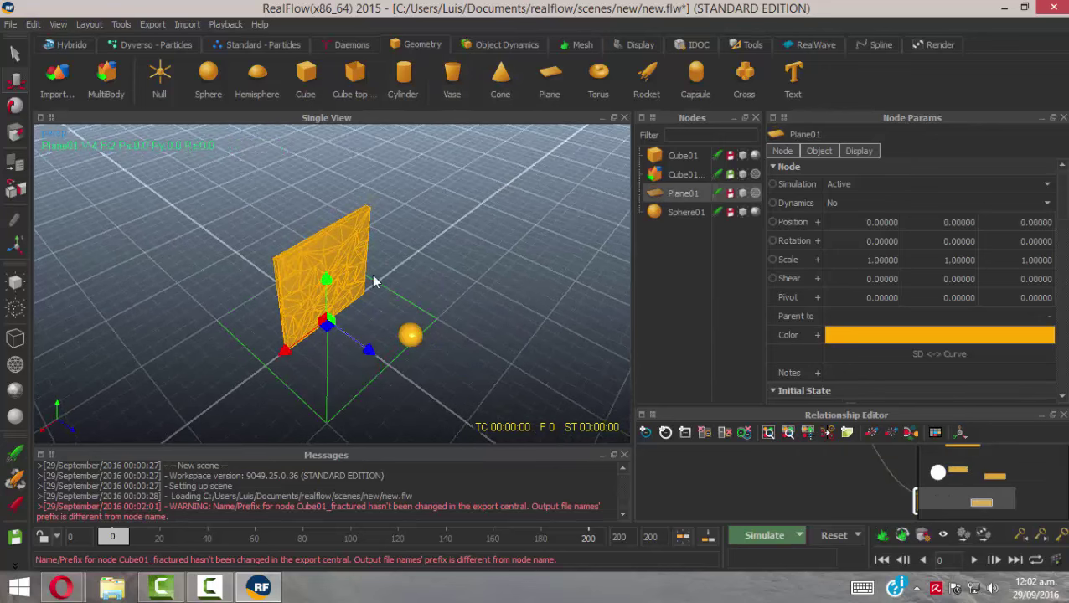
{"action": "left_click", "coordinate": [16, 390]}
{"action": "key", "text": "r"}
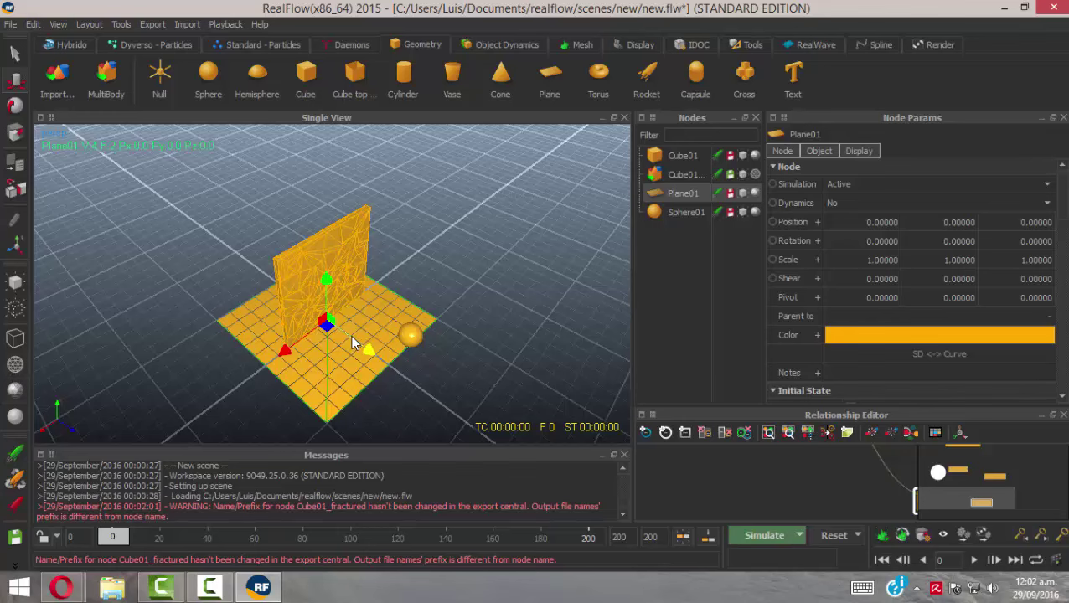
{"action": "left_click_drag", "start_coordinate": [339, 307], "coordinate": [500, 248]}
{"action": "left_click_drag", "start_coordinate": [437, 274], "coordinate": [350, 268], "text": "alt"}
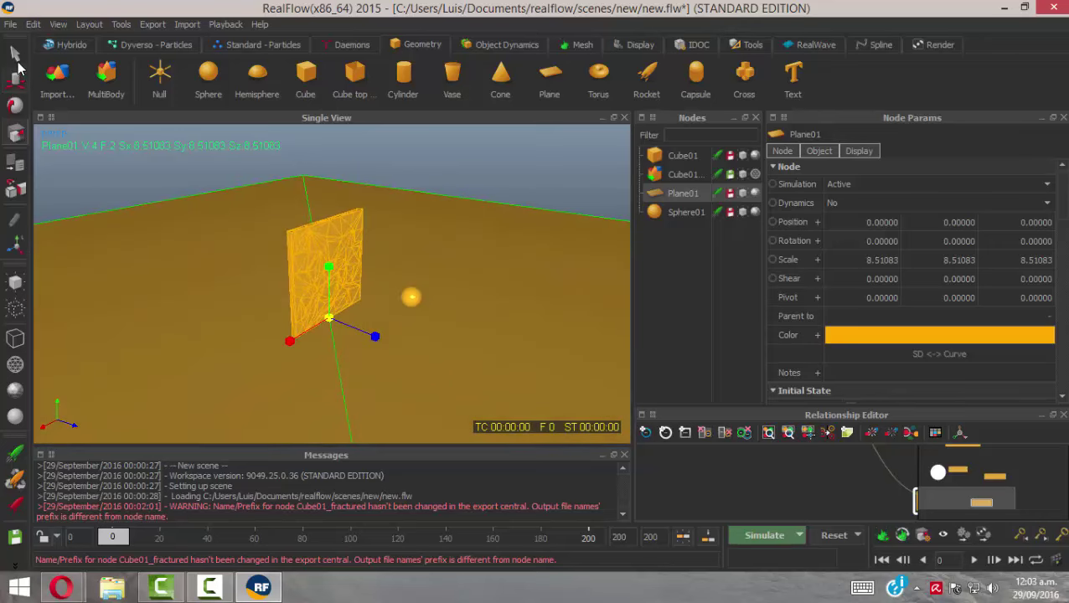
Step: Make the sphere an active rigid body
{"action": "left_click", "coordinate": [15, 53]}
{"action": "left_click", "coordinate": [415, 299]}
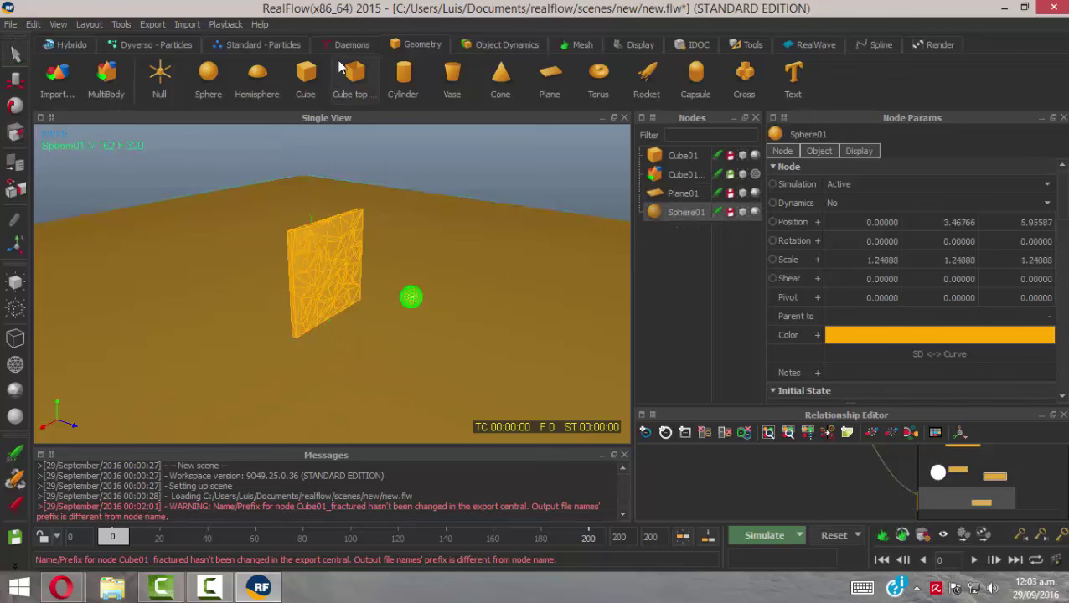
{"action": "left_click", "coordinate": [494, 43]}
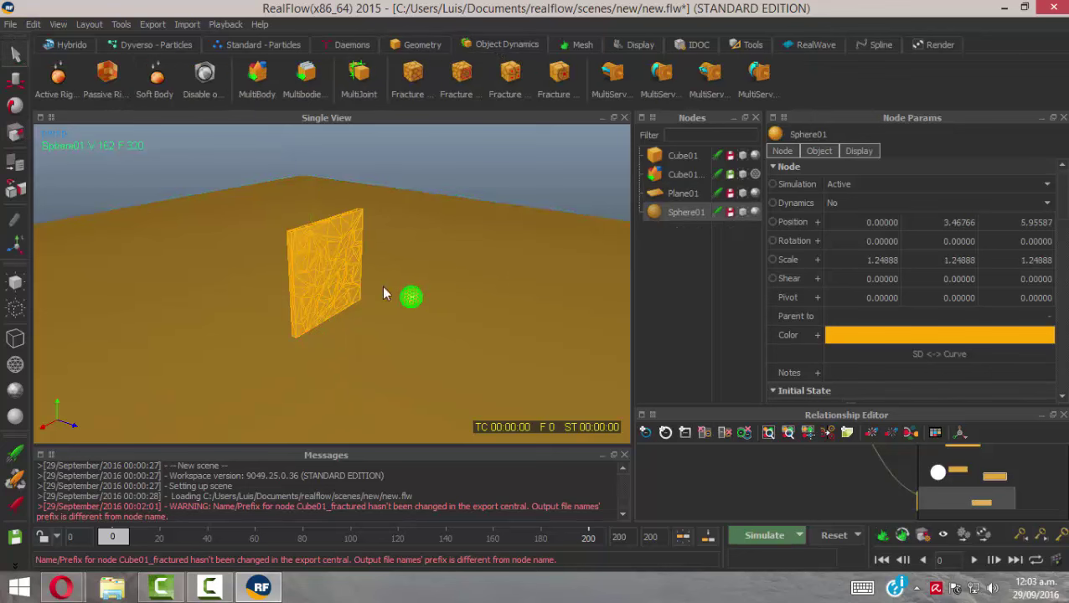
{"action": "left_click", "coordinate": [56, 84]}
Step: Hide the original unfractured cube and set its simulation to Inactive
{"action": "left_click", "coordinate": [342, 257]}
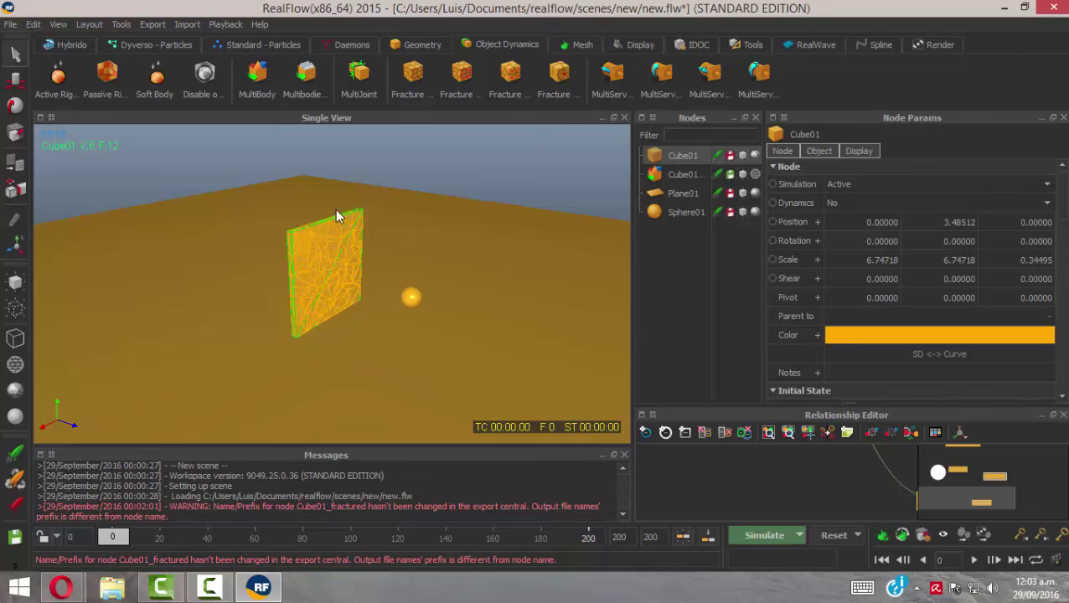
{"action": "left_click", "coordinate": [743, 156]}
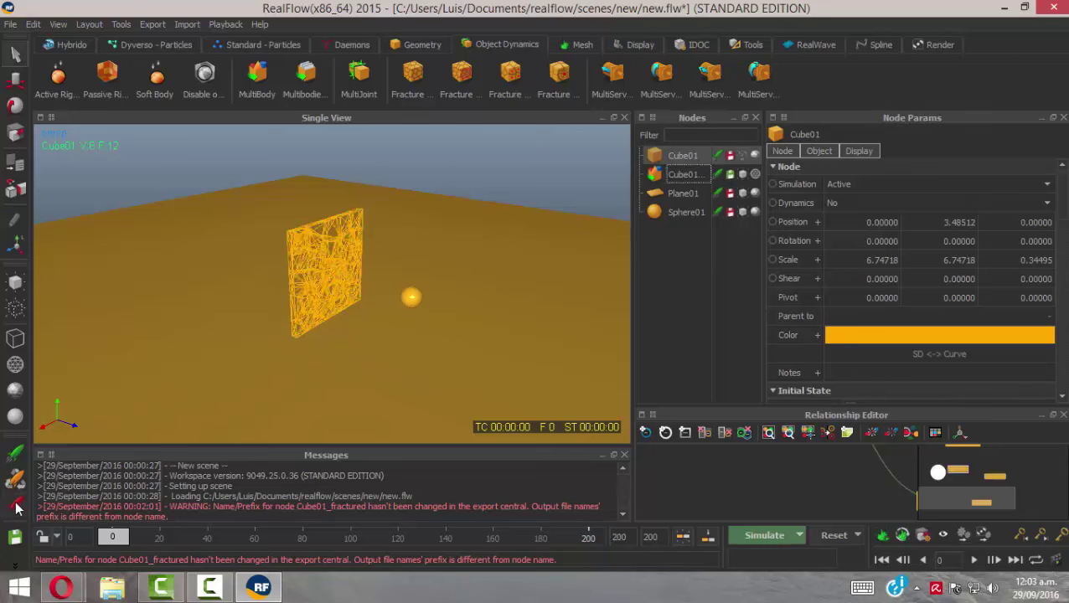
{"action": "left_click", "coordinate": [10, 508]}
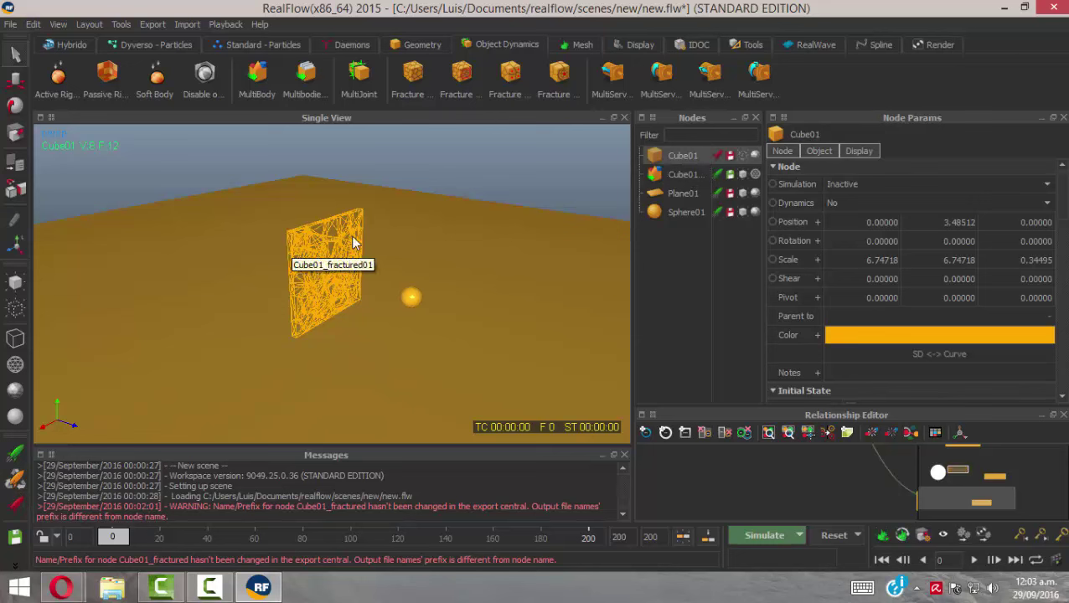
Step: Display the fractured wall shaded and make it an active rigid body
{"action": "left_click", "coordinate": [680, 174]}
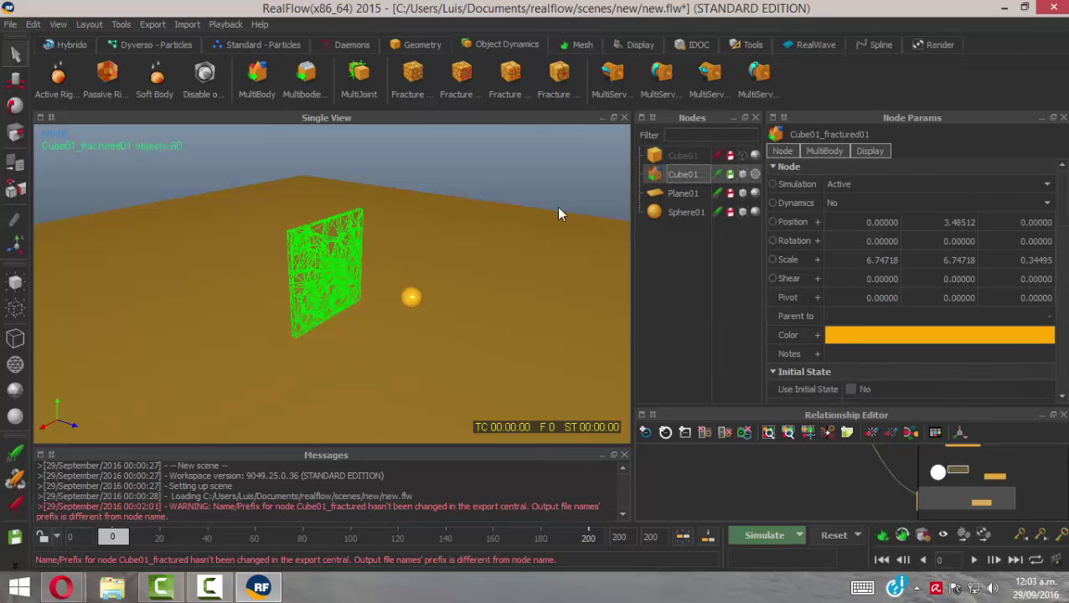
{"action": "left_click", "coordinate": [15, 389]}
{"action": "mouse_move", "coordinate": [351, 306]}
{"action": "left_mouse_down", "text": "alt"}
{"action": "mouse_move", "coordinate": [328, 269]}
{"action": "mouse_move", "coordinate": [358, 282]}
{"action": "mouse_move", "coordinate": [312, 265]}
{"action": "left_mouse_up", "text": "alt"}
{"action": "left_click", "coordinate": [317, 256]}
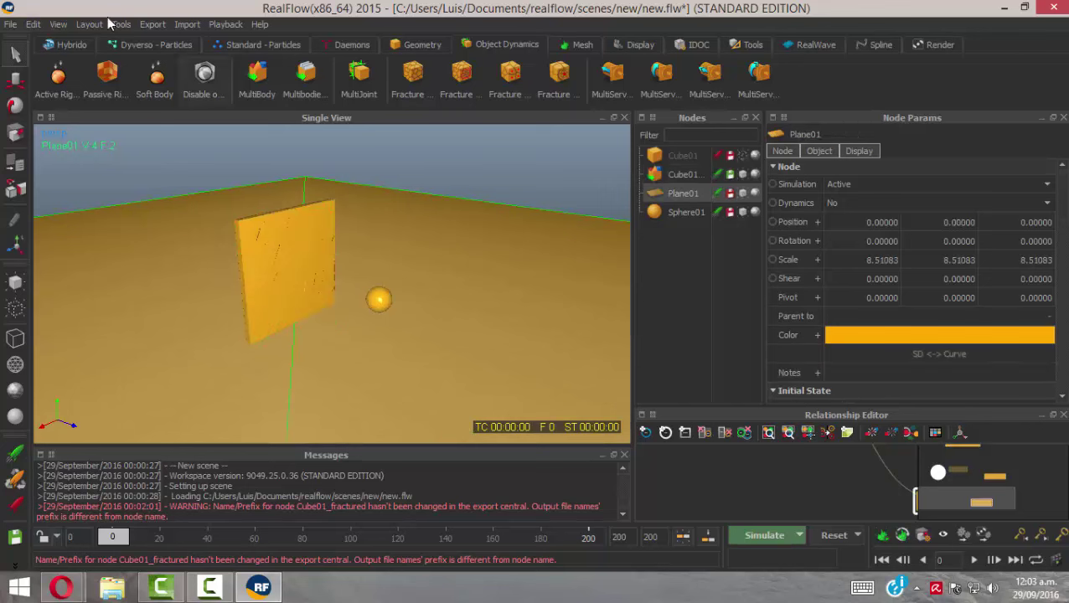
{"action": "left_click", "coordinate": [281, 233]}
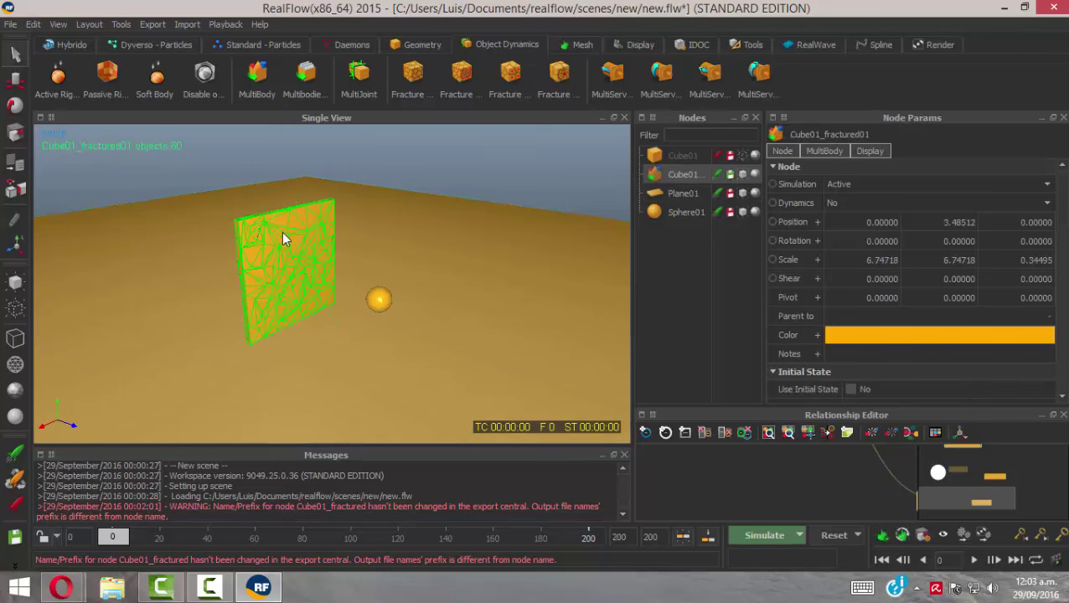
{"action": "left_click", "coordinate": [57, 77]}
Step: Make the ground plane a passive rigid body
{"action": "left_click", "coordinate": [453, 240]}
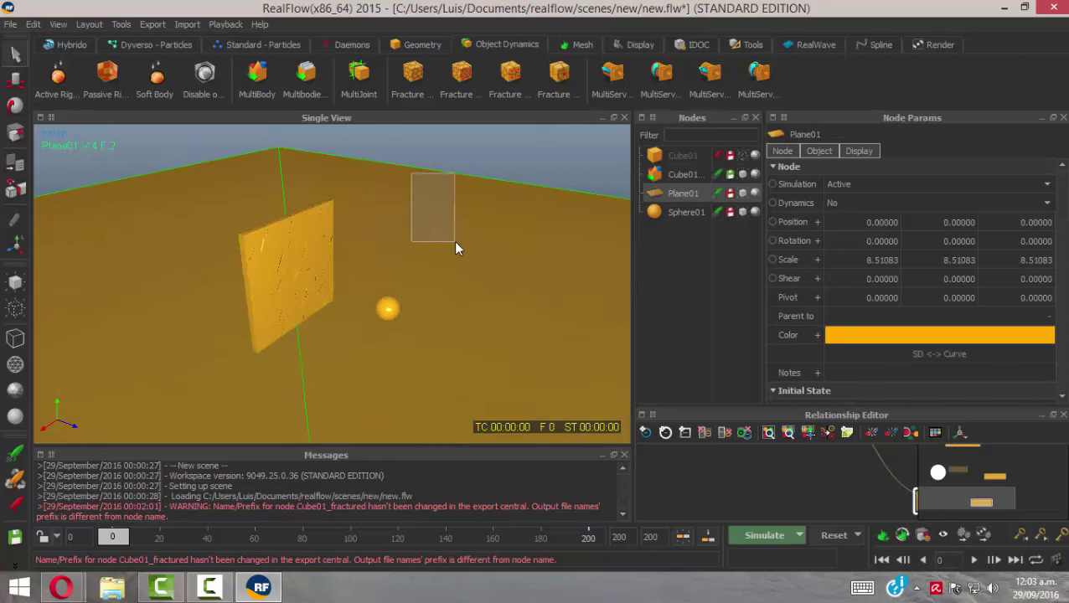
{"action": "left_click", "coordinate": [108, 77]}
{"action": "mouse_move", "coordinate": [371, 309]}
{"action": "left_mouse_down", "text": "alt"}
{"action": "mouse_move", "coordinate": [382, 286]}
{"action": "mouse_move", "coordinate": [368, 291]}
{"action": "mouse_move", "coordinate": [368, 317]}
{"action": "left_mouse_up", "text": "alt"}
Step: Add a Gravity daemon to the scene and turn off the display of its icon
{"action": "left_click", "coordinate": [351, 47]}
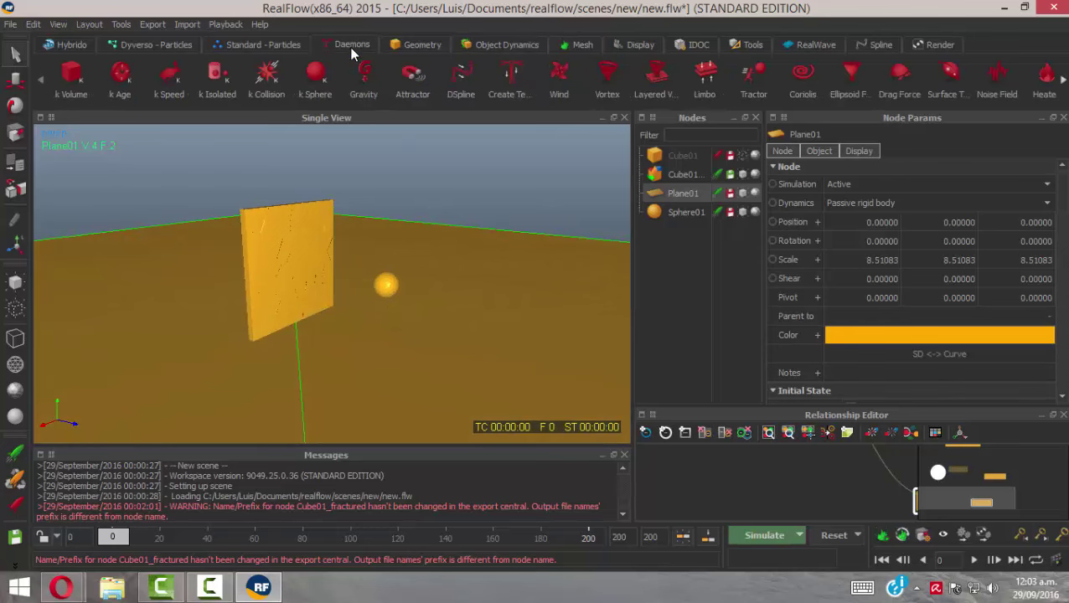
{"action": "left_click", "coordinate": [369, 76]}
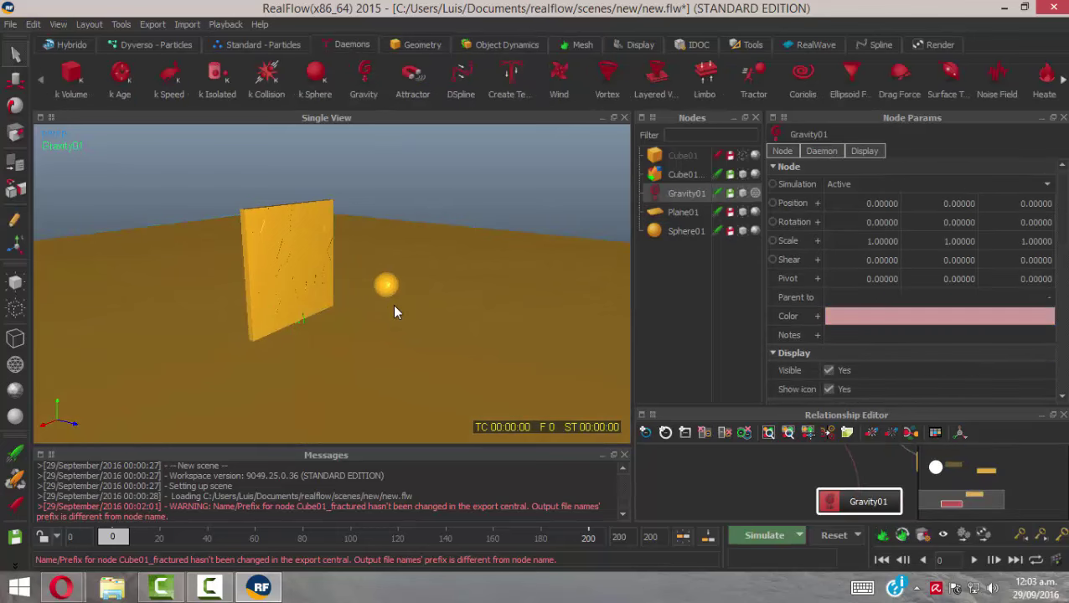
{"action": "left_click_drag", "start_coordinate": [394, 306], "coordinate": [393, 319], "text": "alt"}
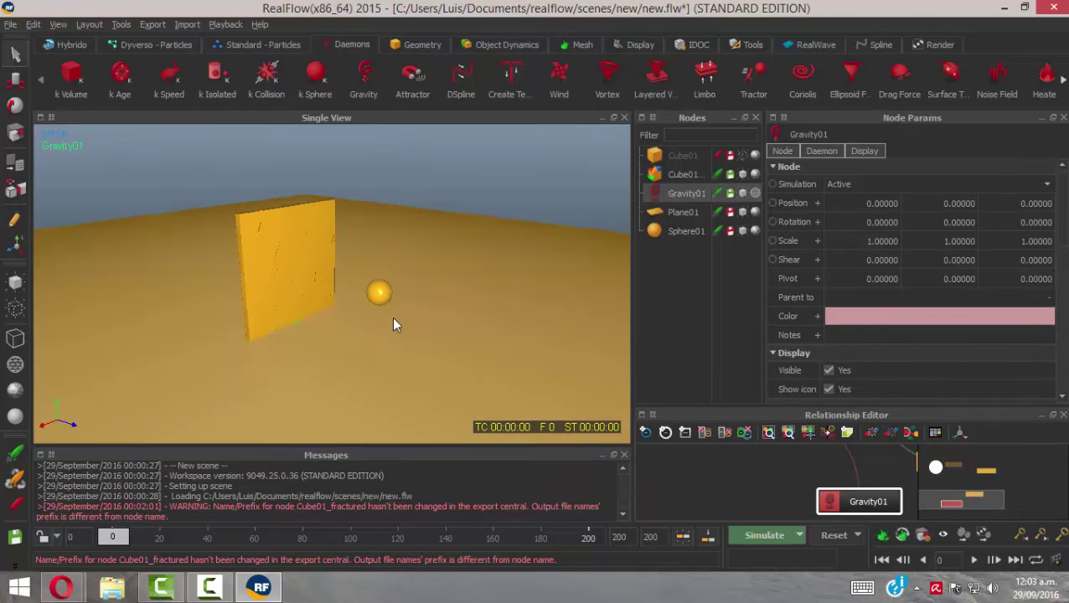
{"action": "left_click", "coordinate": [863, 153]}
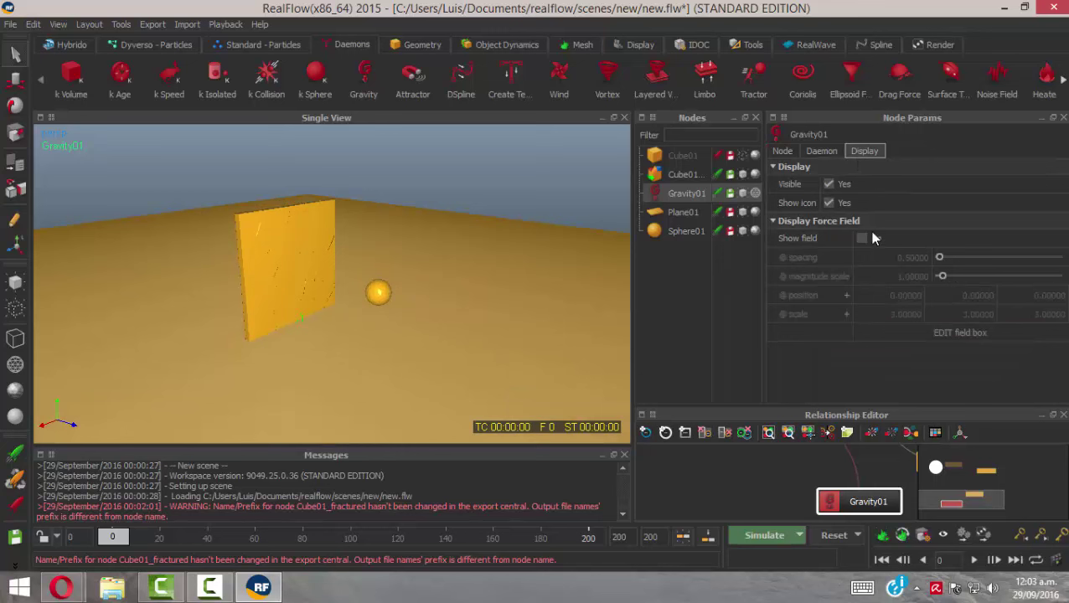
{"action": "left_click", "coordinate": [829, 204]}
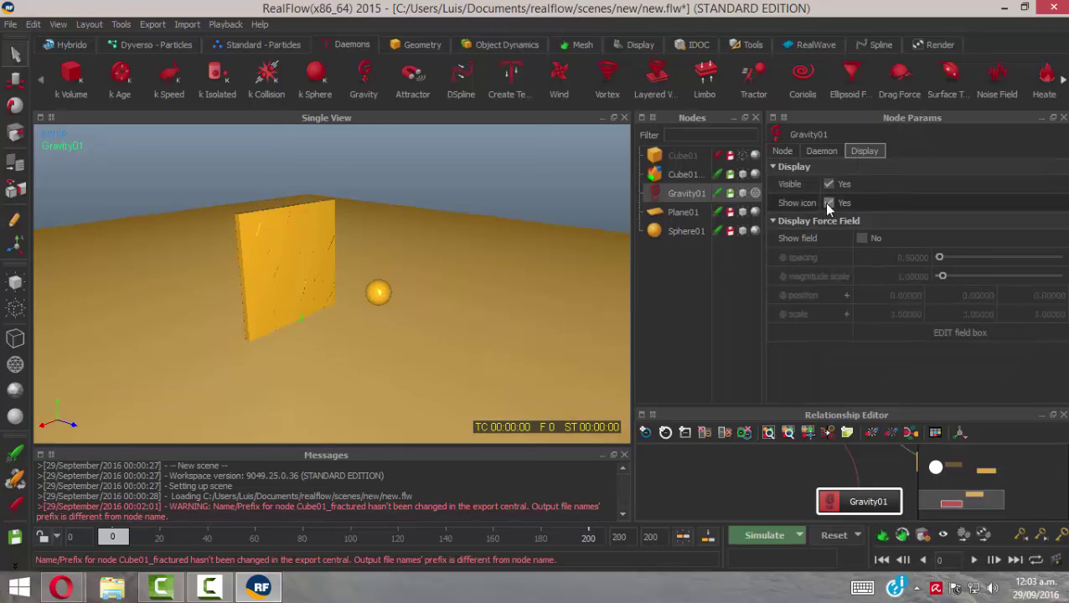
{"action": "left_click_drag", "start_coordinate": [352, 353], "coordinate": [437, 366], "text": "alt"}
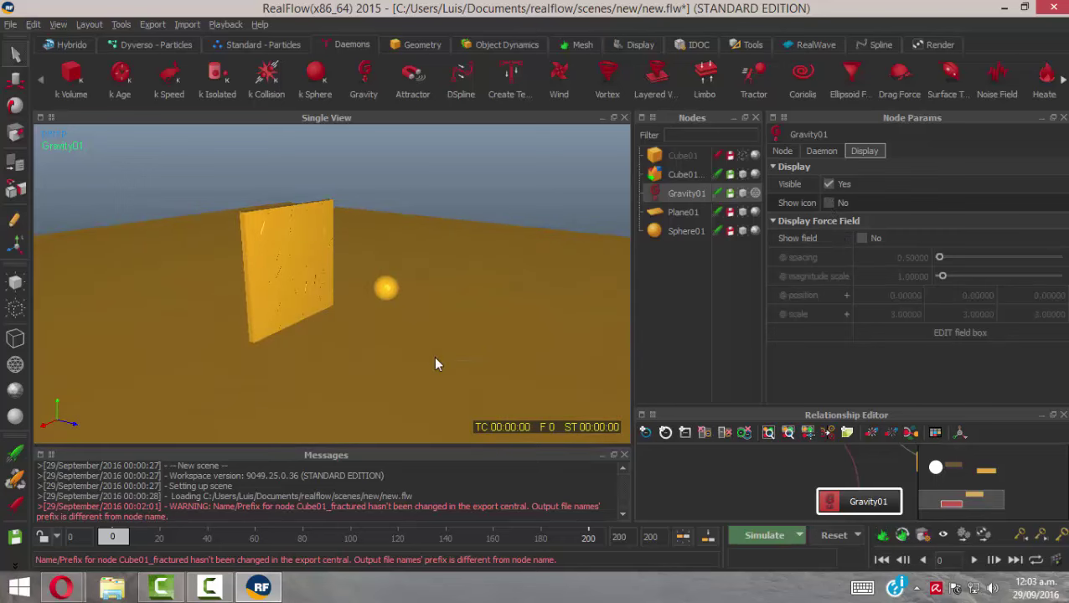
Step: Set the sphere's rigid body velocity along Z to -50 and close the Relationship Editor
{"action": "left_click", "coordinate": [385, 290]}
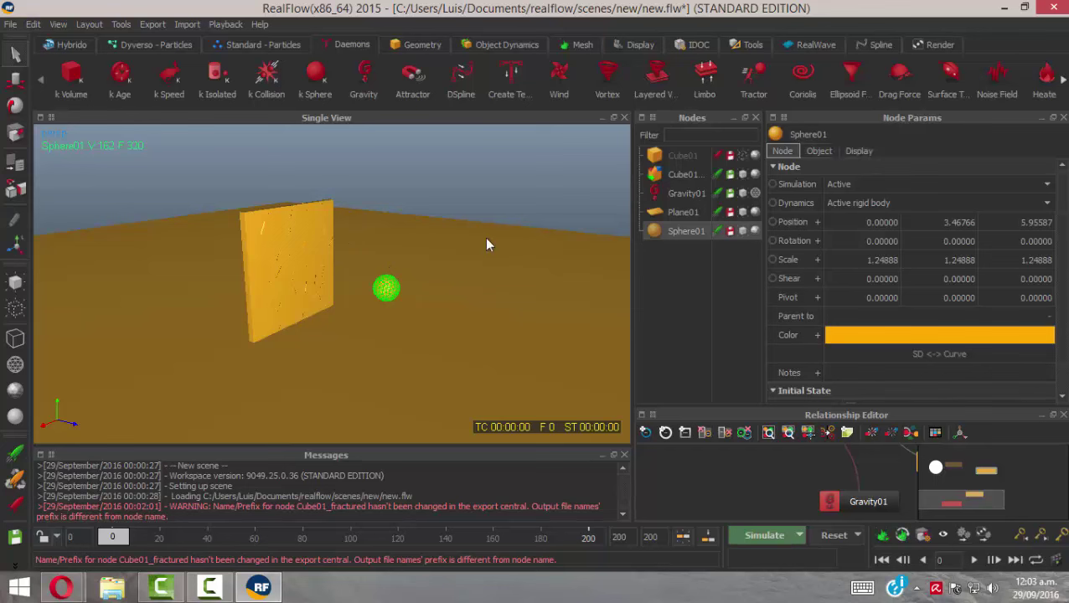
{"action": "left_click", "coordinate": [820, 152]}
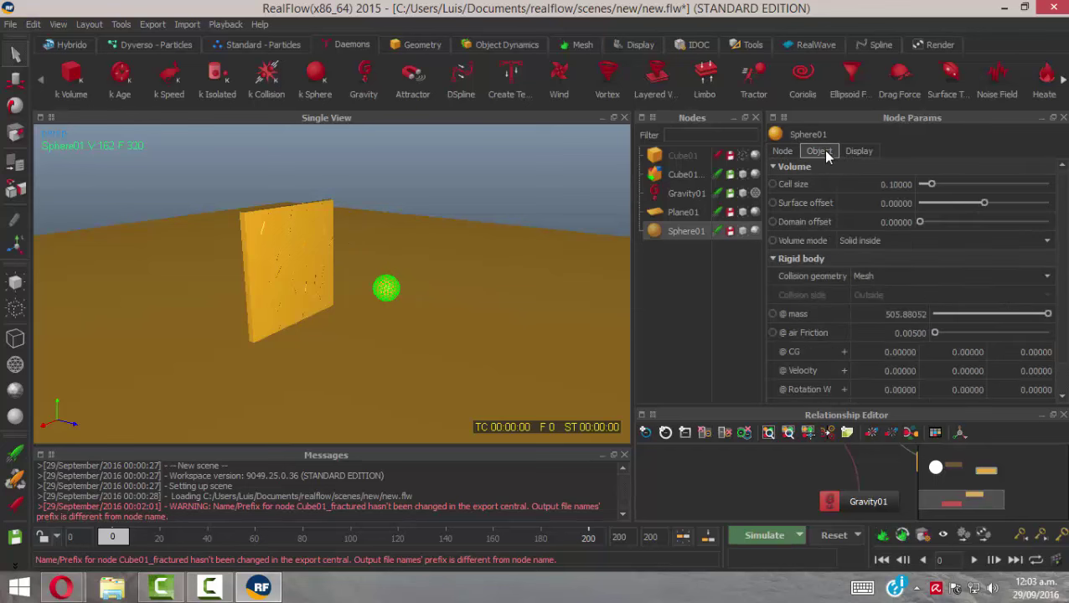
{"action": "scroll", "coordinate": [1020, 321], "scroll_direction": "down", "scroll_amount": 1}
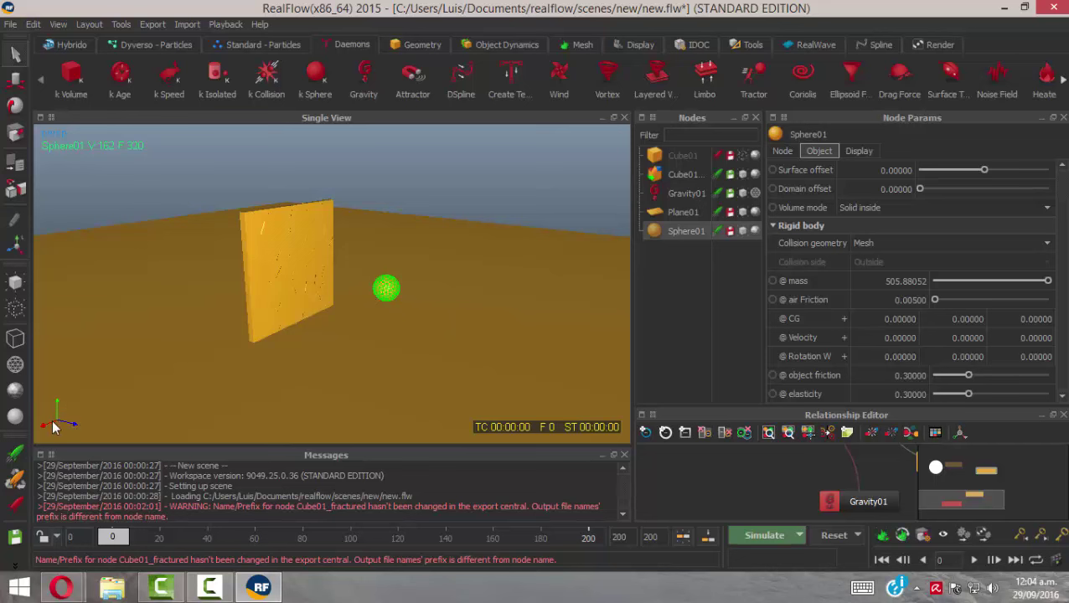
{"action": "double_click", "coordinate": [1016, 338]}
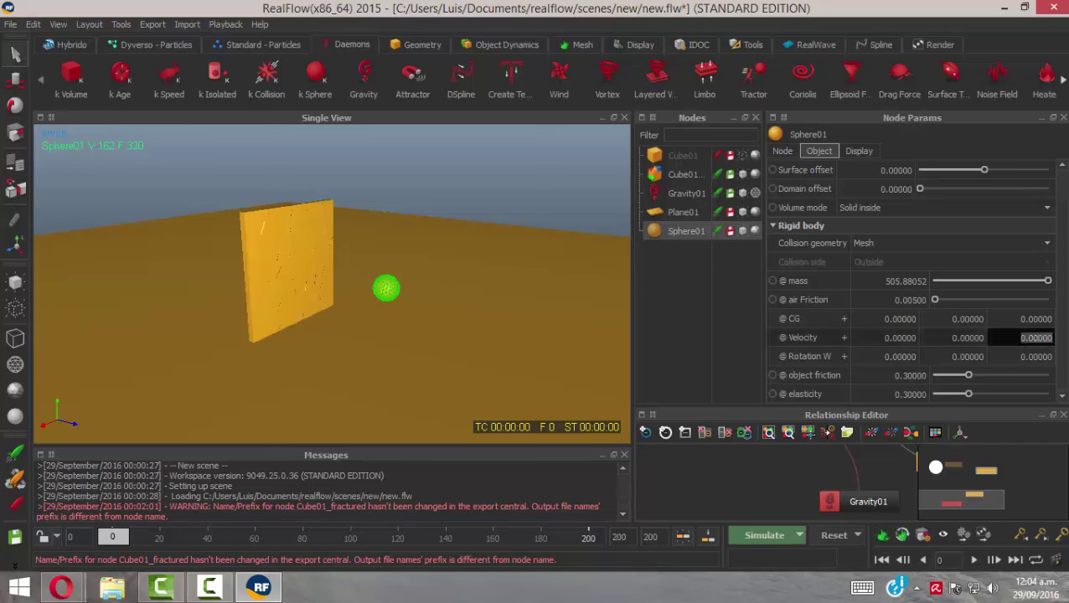
{"action": "key", "text": "BackSpace"}
{"action": "key", "text": "Return"}
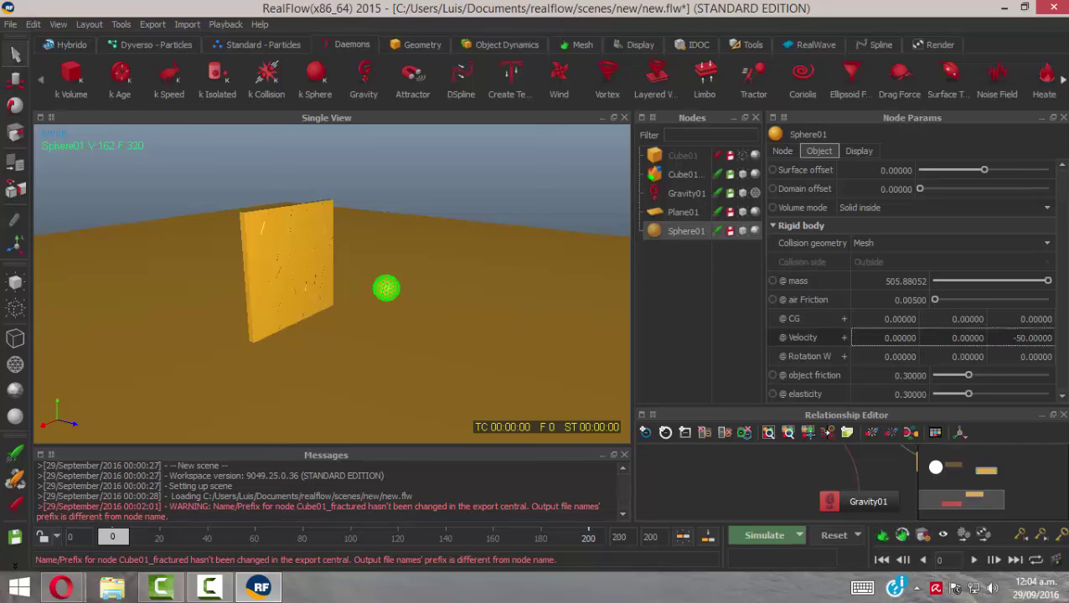
{"action": "left_click_drag", "start_coordinate": [129, 397], "coordinate": [156, 391], "text": "alt"}
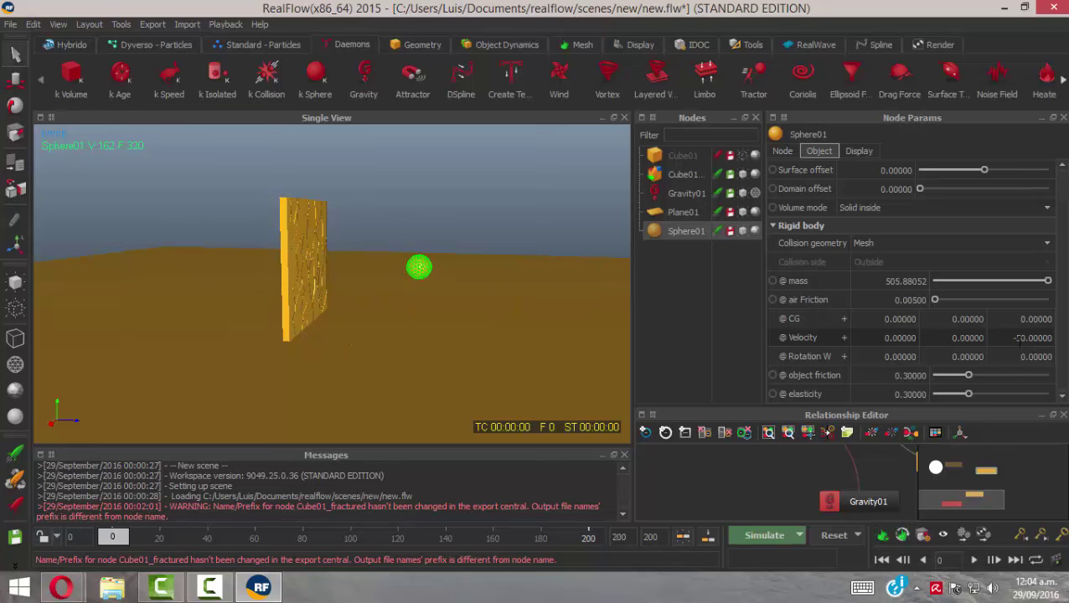
{"action": "left_click_drag", "start_coordinate": [414, 299], "coordinate": [474, 303], "text": "alt"}
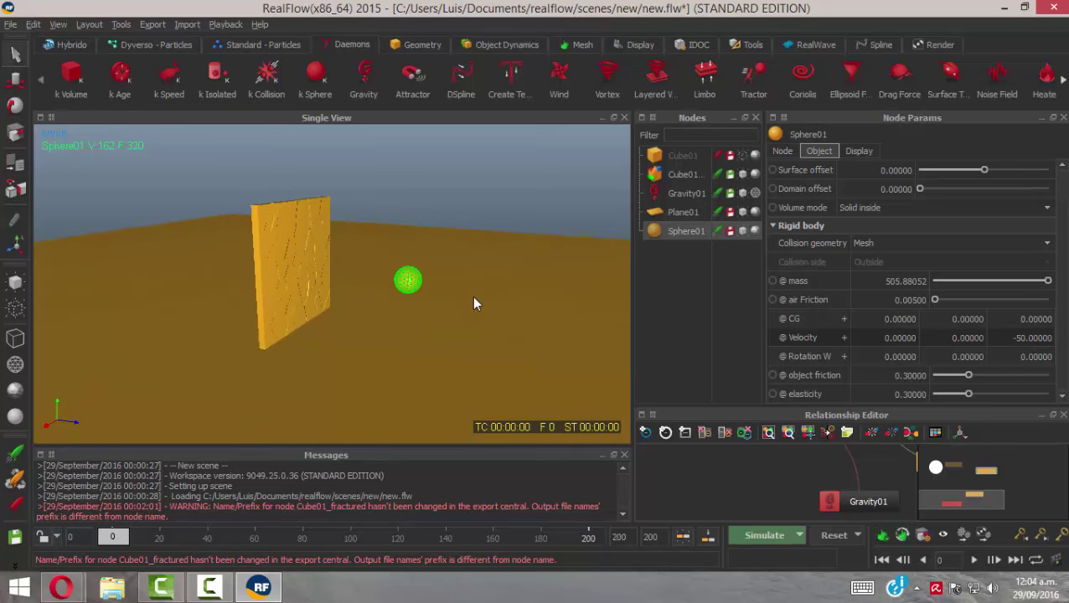
{"action": "left_click", "coordinate": [1064, 415]}
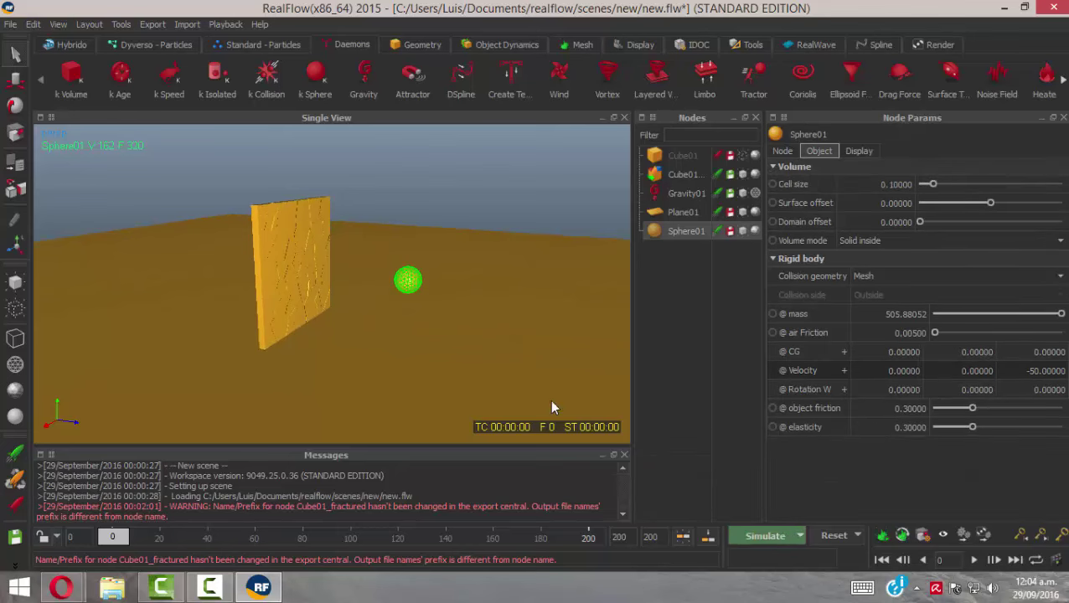
Step: Simulate the sphere's impact on the wall, viewing the debris from several angles, and reset the scene to frame 0
{"action": "key", "text": "ctrl+a"}
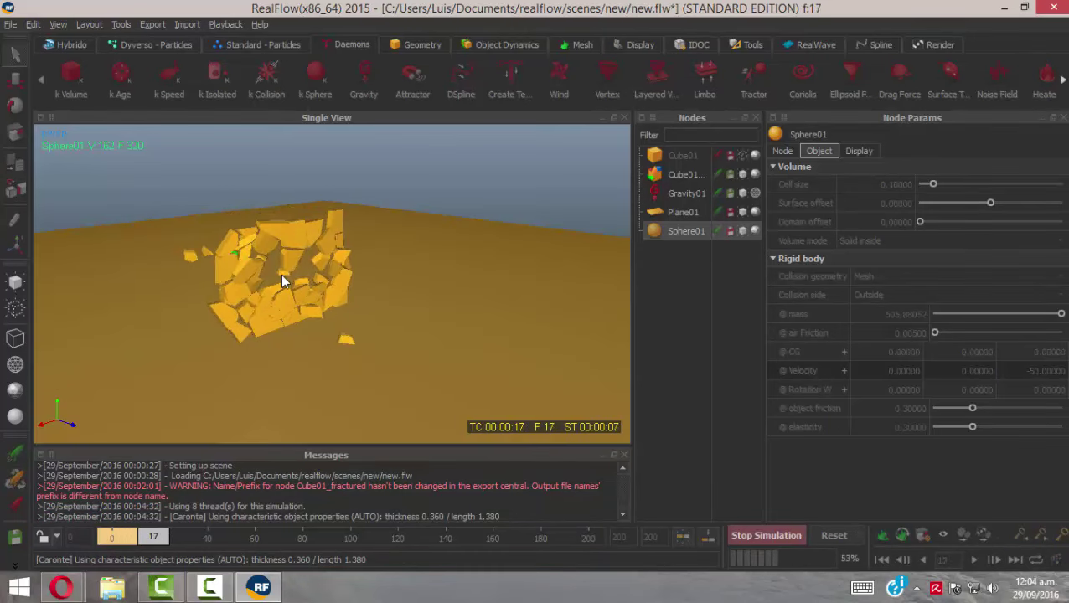
{"action": "left_click_drag", "start_coordinate": [281, 274], "coordinate": [353, 312], "text": "alt"}
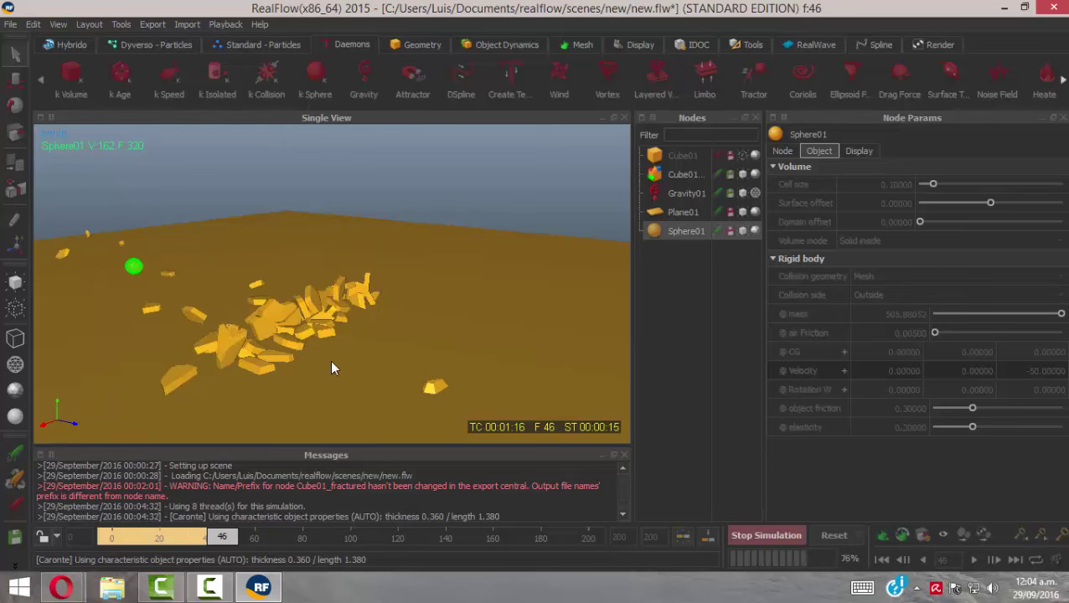
{"action": "left_click_drag", "start_coordinate": [330, 360], "coordinate": [239, 363], "text": "alt"}
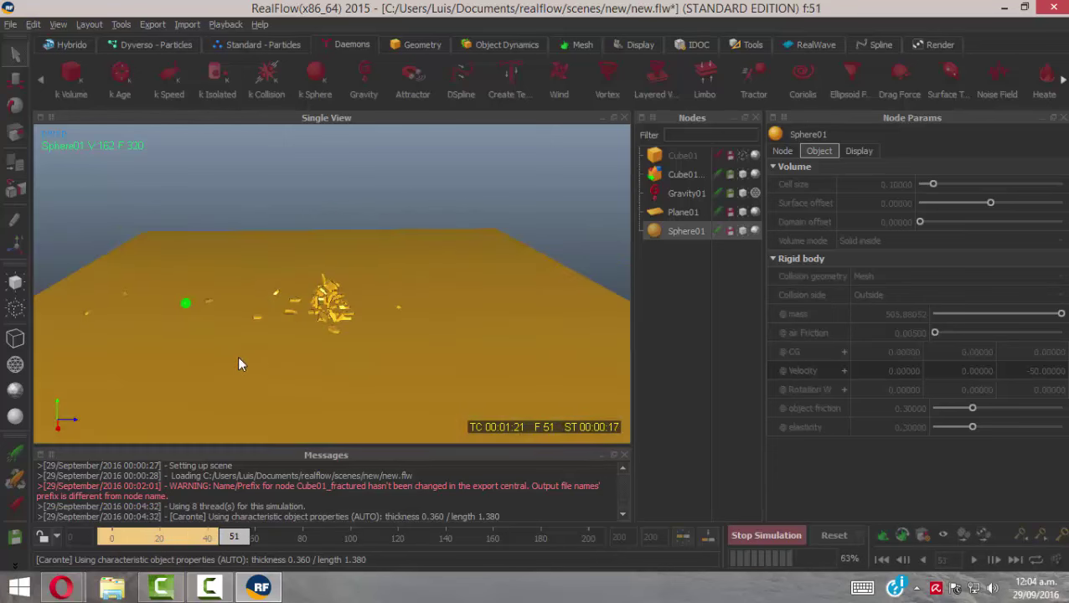
{"action": "left_click_drag", "start_coordinate": [414, 363], "coordinate": [316, 358], "text": "alt"}
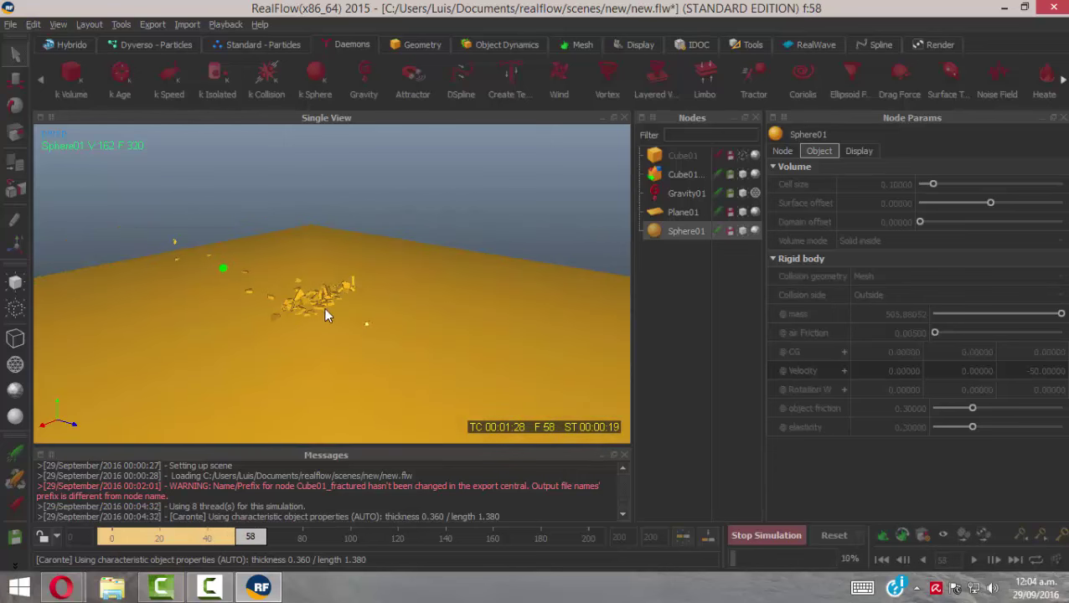
{"action": "right_click_drag", "start_coordinate": [324, 308], "coordinate": [382, 334], "text": "alt"}
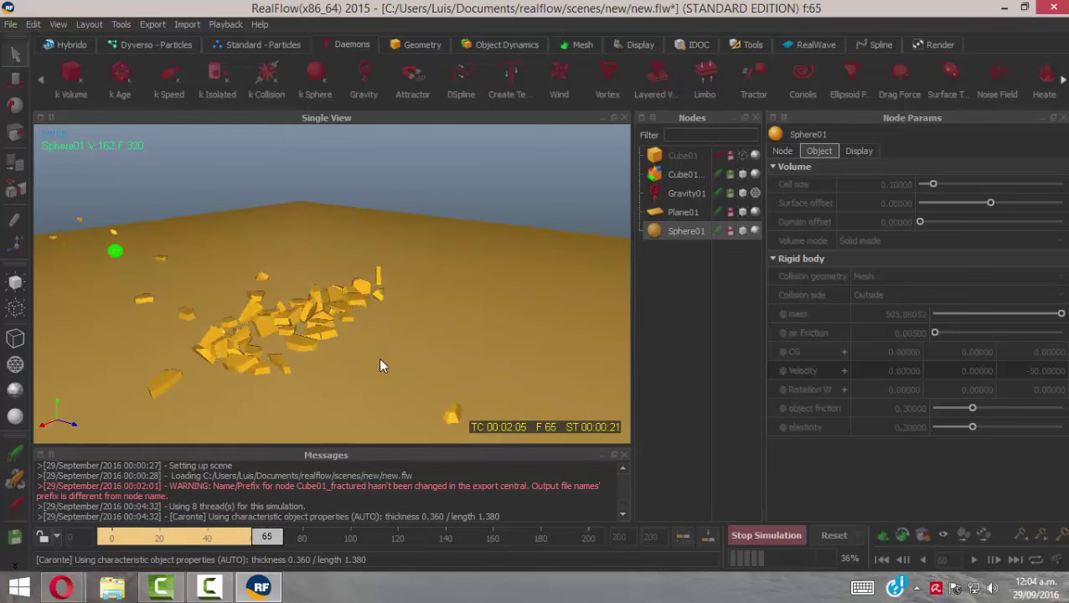
{"action": "left_click", "coordinate": [767, 536]}
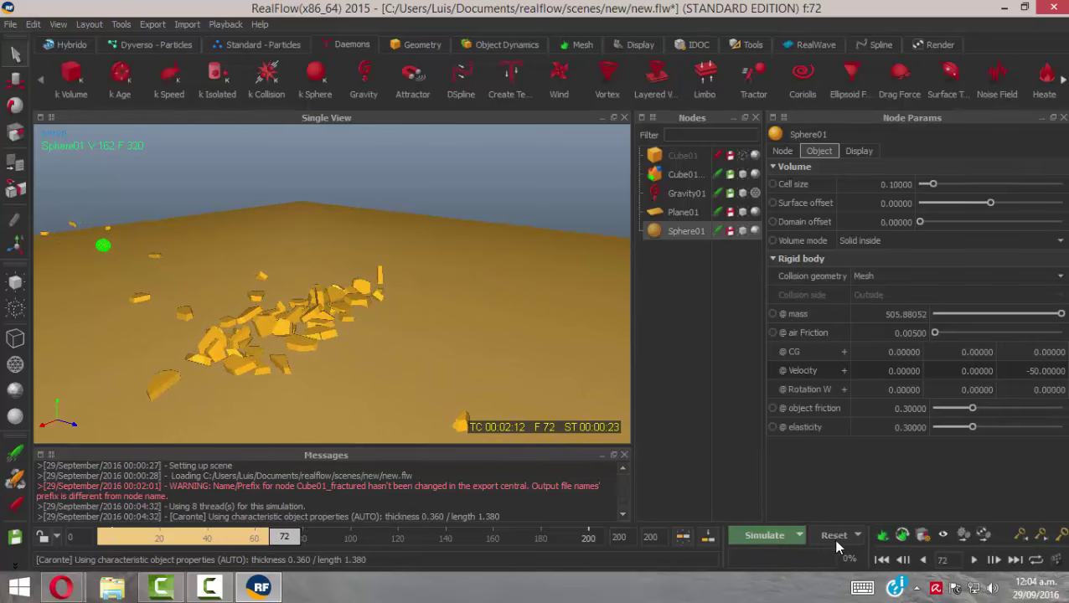
{"action": "left_click", "coordinate": [834, 536]}
{"action": "key", "text": "Return"}
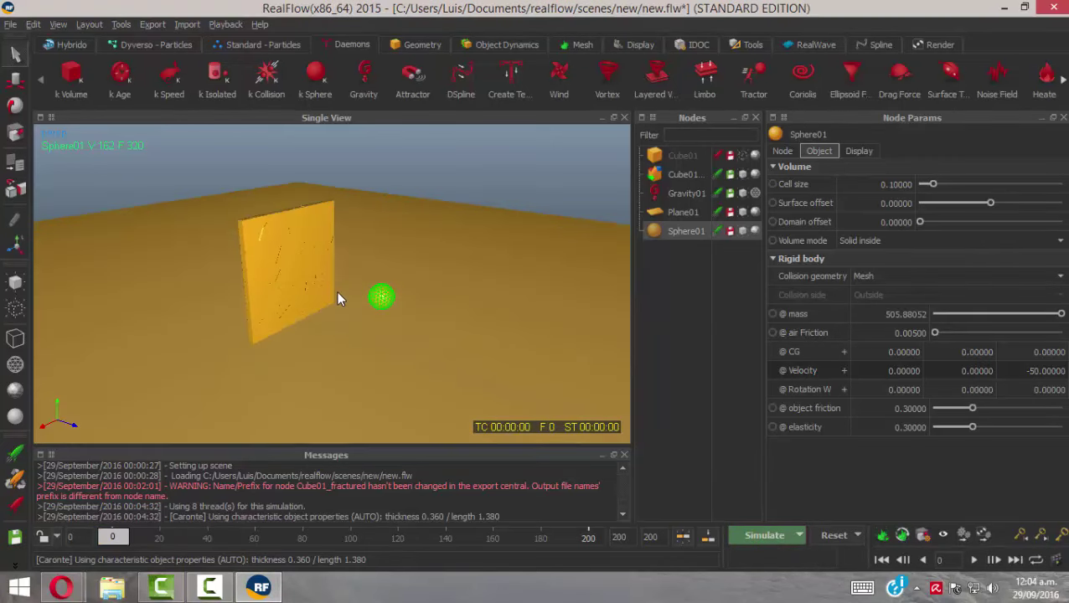
Step: Select the fractured wall, simulate the first frames of the impact again, and reset the scene
{"action": "left_click_drag", "start_coordinate": [337, 292], "coordinate": [374, 324], "text": "alt"}
{"action": "left_click", "coordinate": [290, 278]}
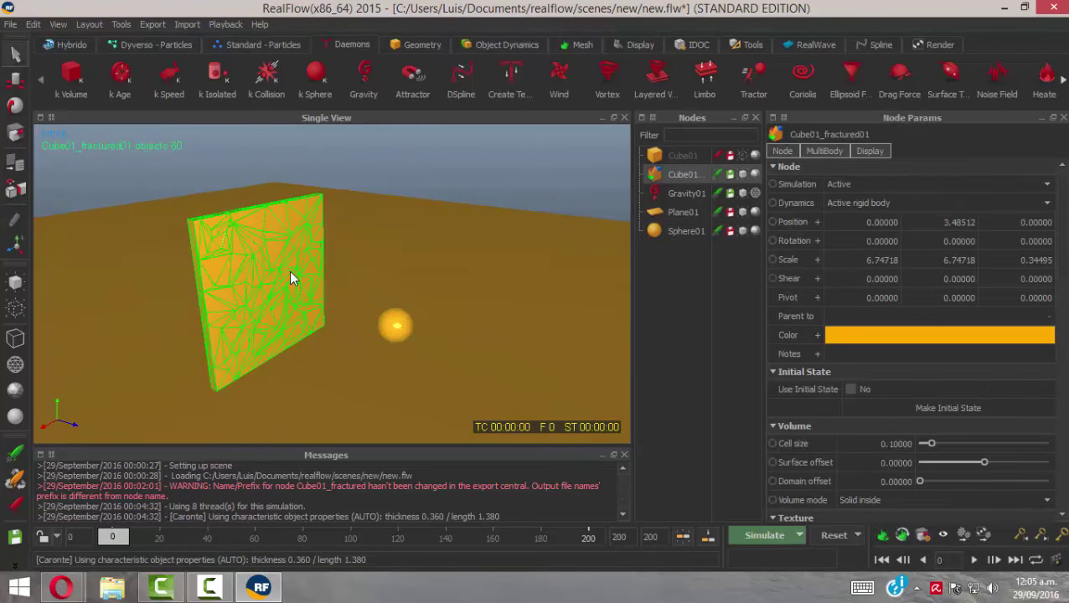
{"action": "left_click", "coordinate": [748, 534]}
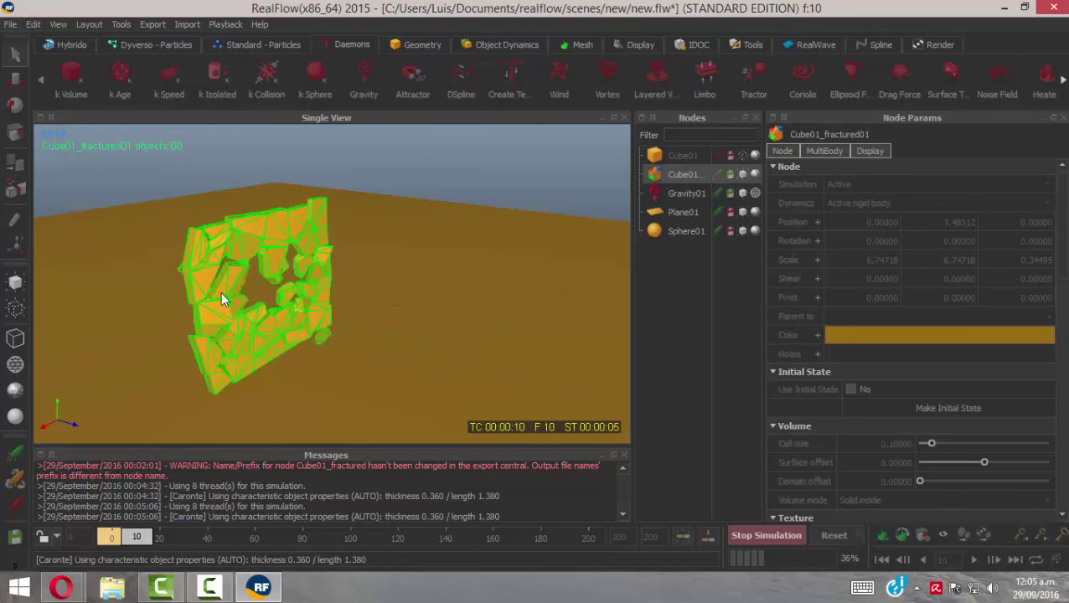
{"action": "left_click", "coordinate": [760, 536]}
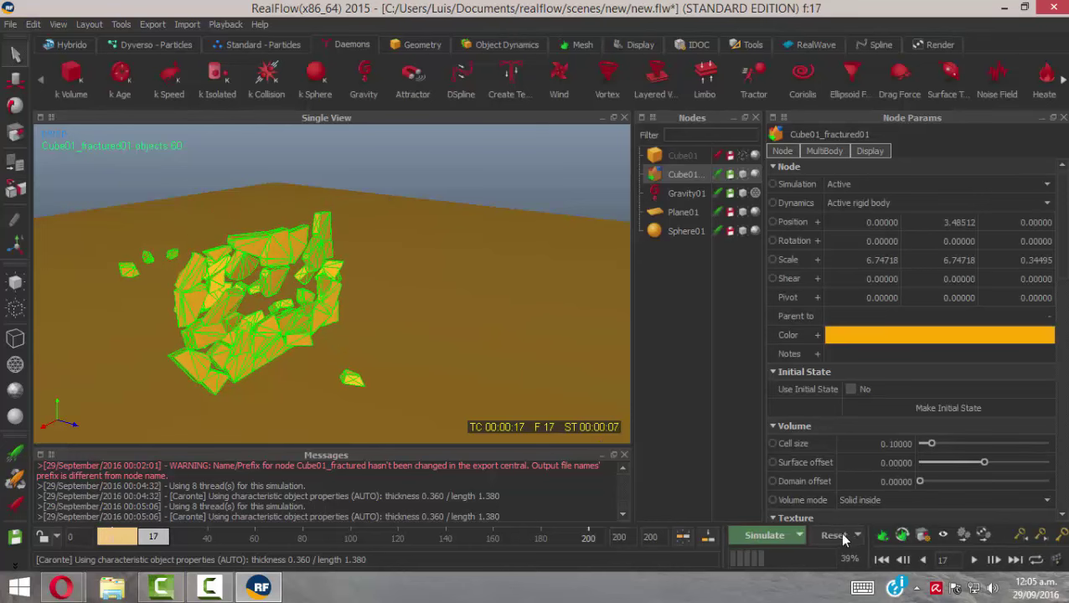
{"action": "left_click", "coordinate": [833, 536]}
{"action": "left_click", "coordinate": [519, 303]}
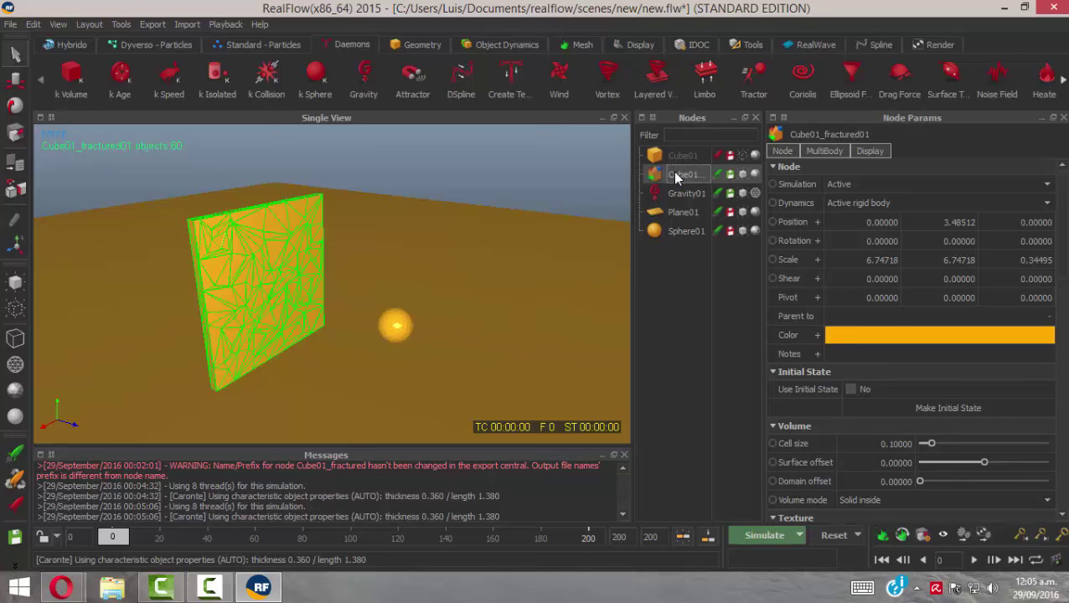
Step: Set the fractured wall's MultiBody density to 1500
{"action": "left_click_drag", "start_coordinate": [633, 253], "coordinate": [611, 253]}
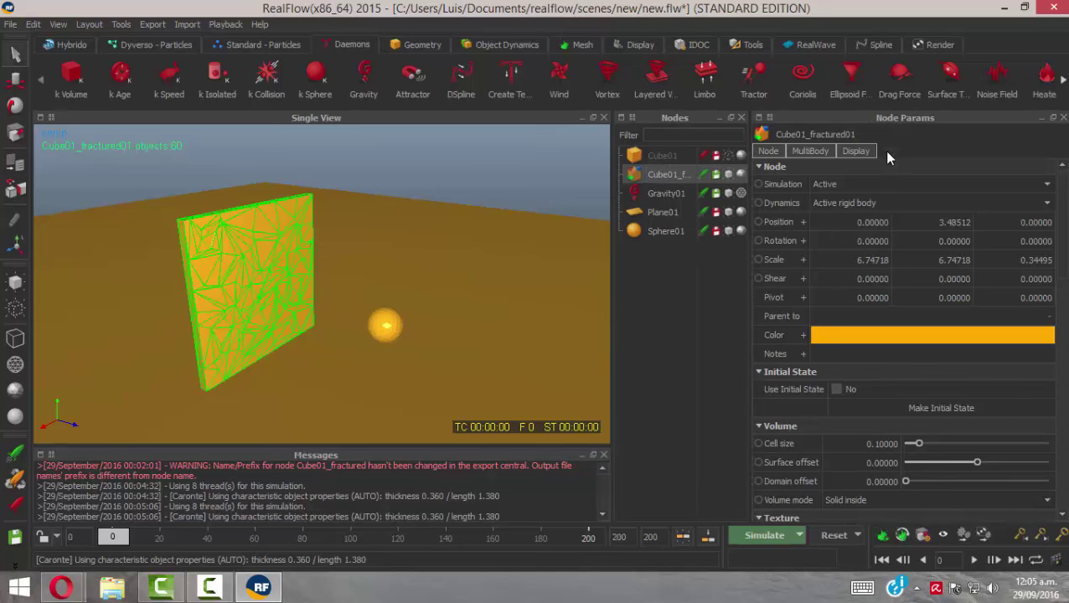
{"action": "left_click", "coordinate": [811, 151]}
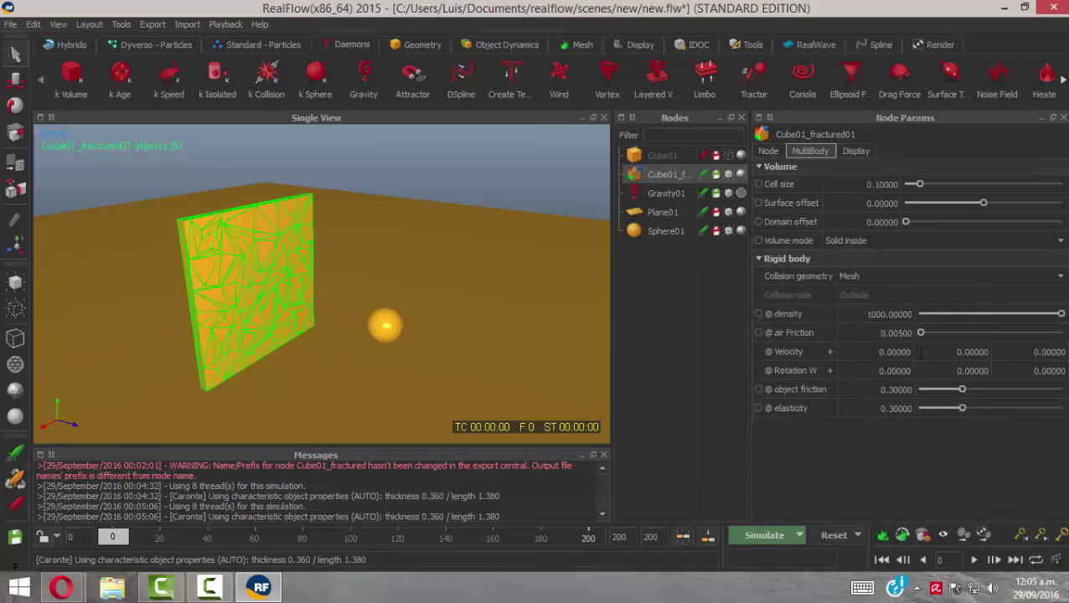
{"action": "left_click", "coordinate": [886, 307]}
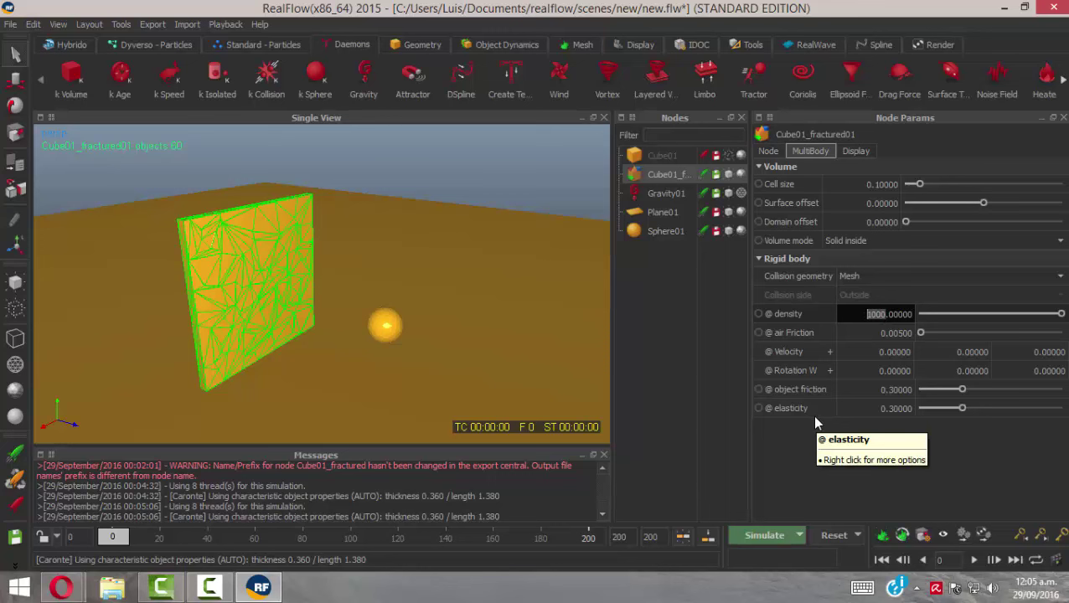
{"action": "type", "text": "1500"}
{"action": "key", "text": "Return"}
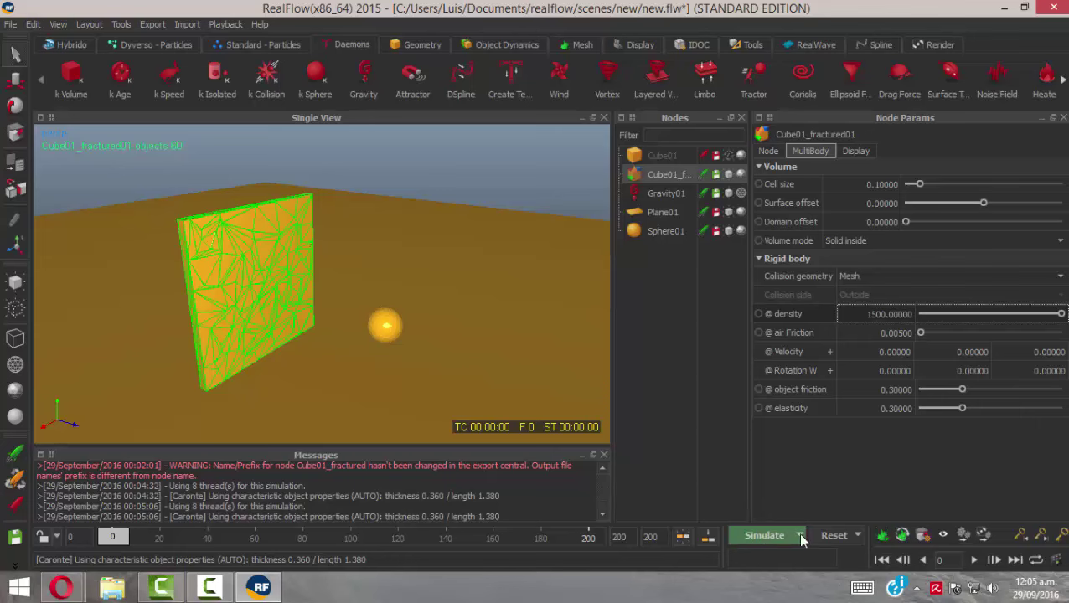
Step: Run the simulation with the wall density of 1500 and reset it to the first frame
{"action": "left_click", "coordinate": [748, 543]}
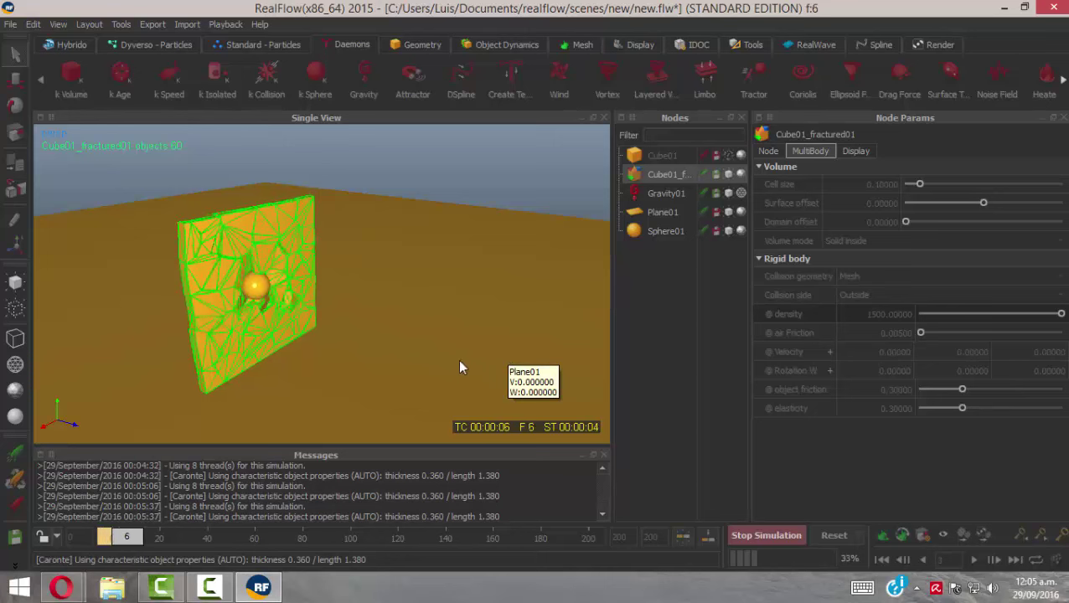
{"action": "left_click", "coordinate": [835, 536]}
{"action": "left_click", "coordinate": [501, 304]}
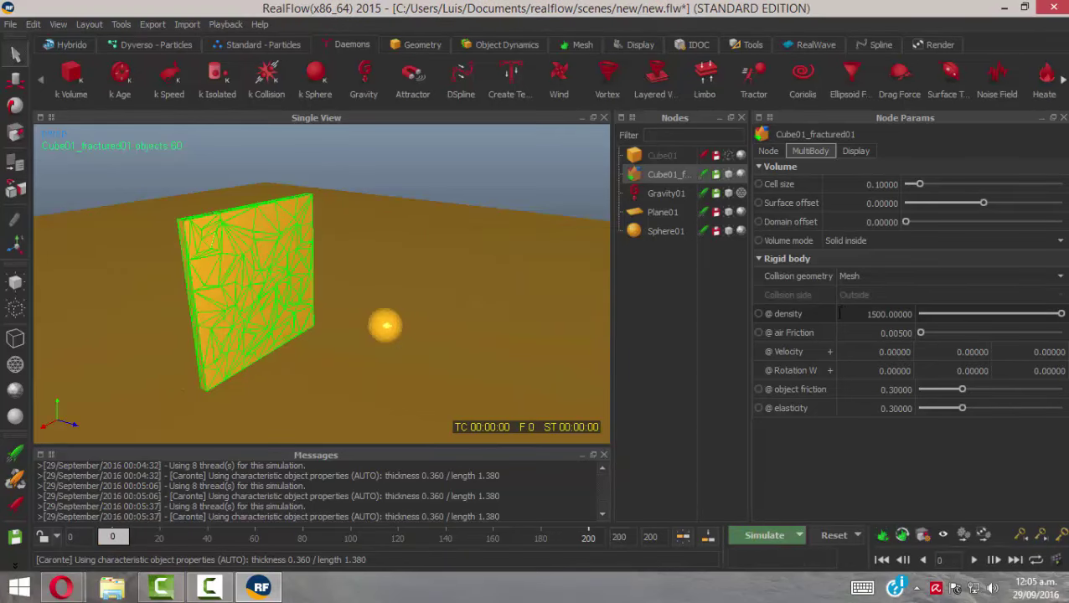
Step: Set the fractured wall's density to 2000 and reset the simulation
{"action": "left_click", "coordinate": [872, 314]}
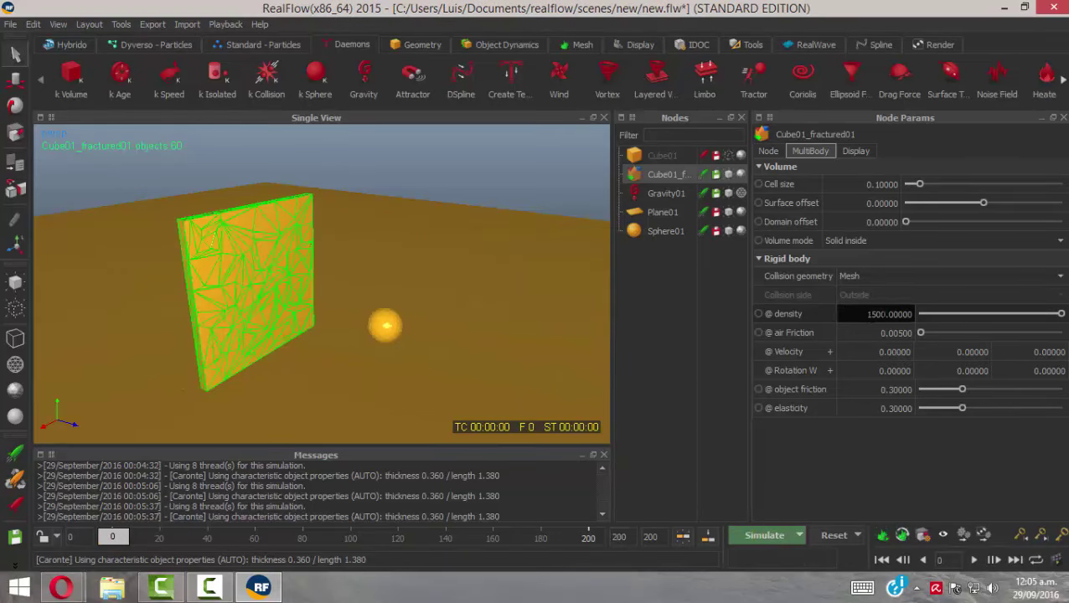
{"action": "type", "text": "20"}
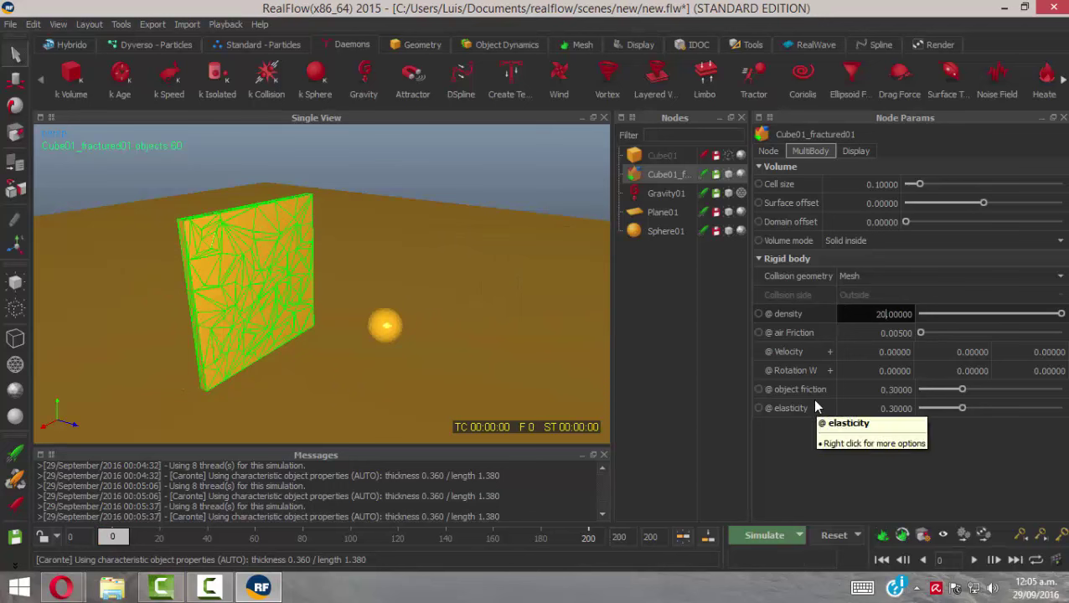
{"action": "key", "text": "Return"}
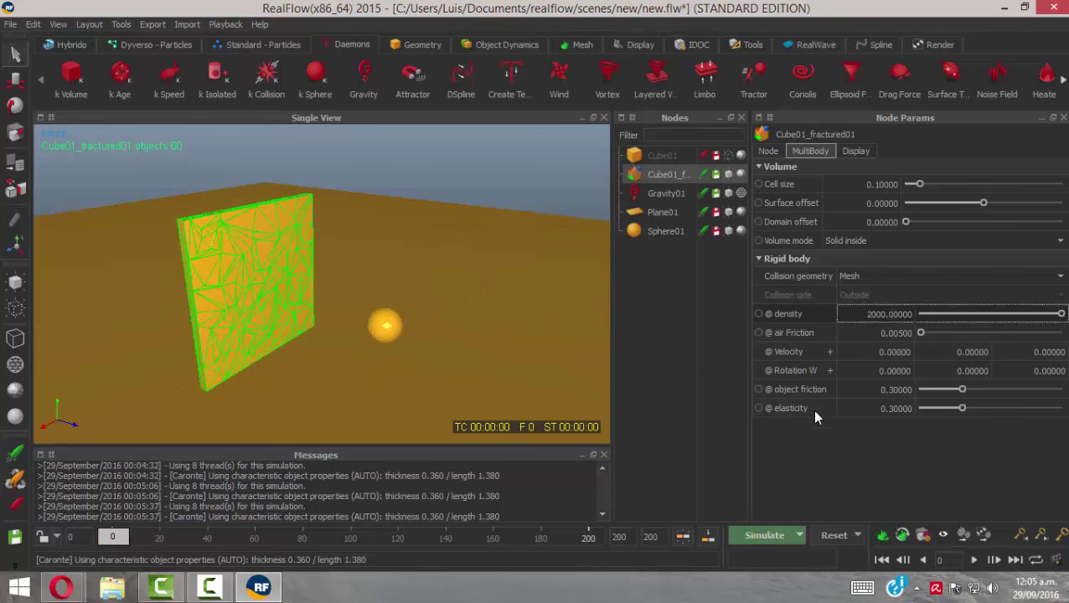
{"action": "left_click", "coordinate": [834, 536]}
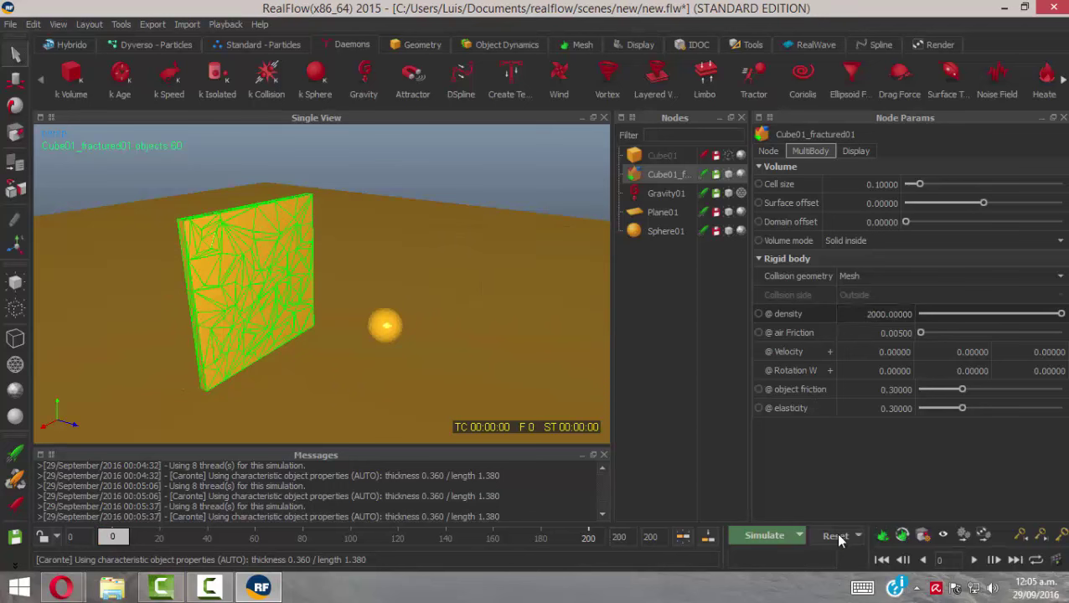
{"action": "left_click", "coordinate": [503, 301]}
{"action": "left_click_drag", "start_coordinate": [289, 282], "coordinate": [450, 282], "text": "alt"}
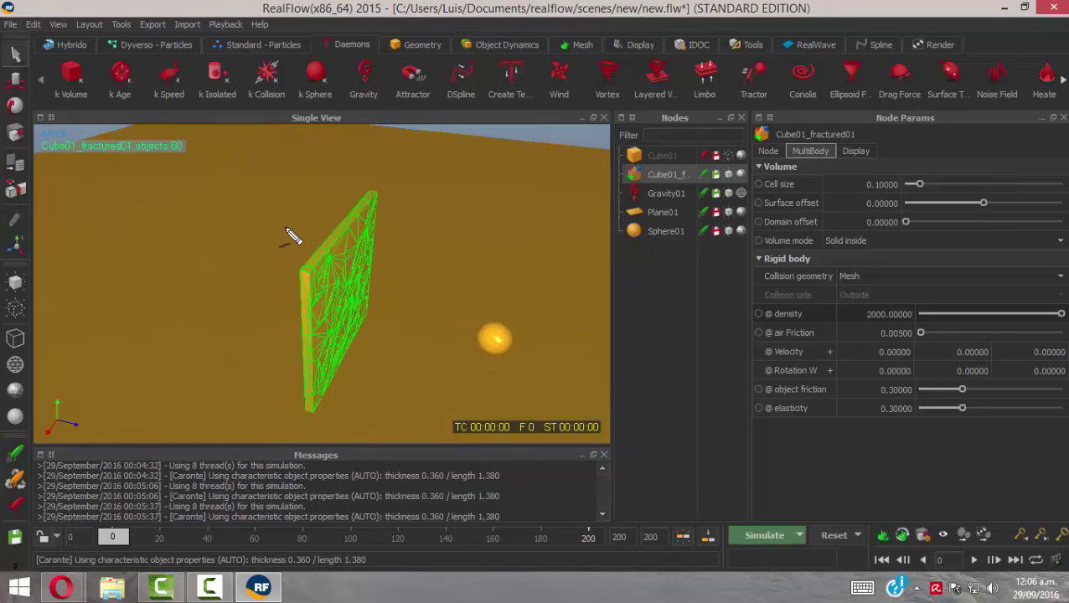
{"action": "left_click_drag", "start_coordinate": [60, 231], "coordinate": [299, 274]}
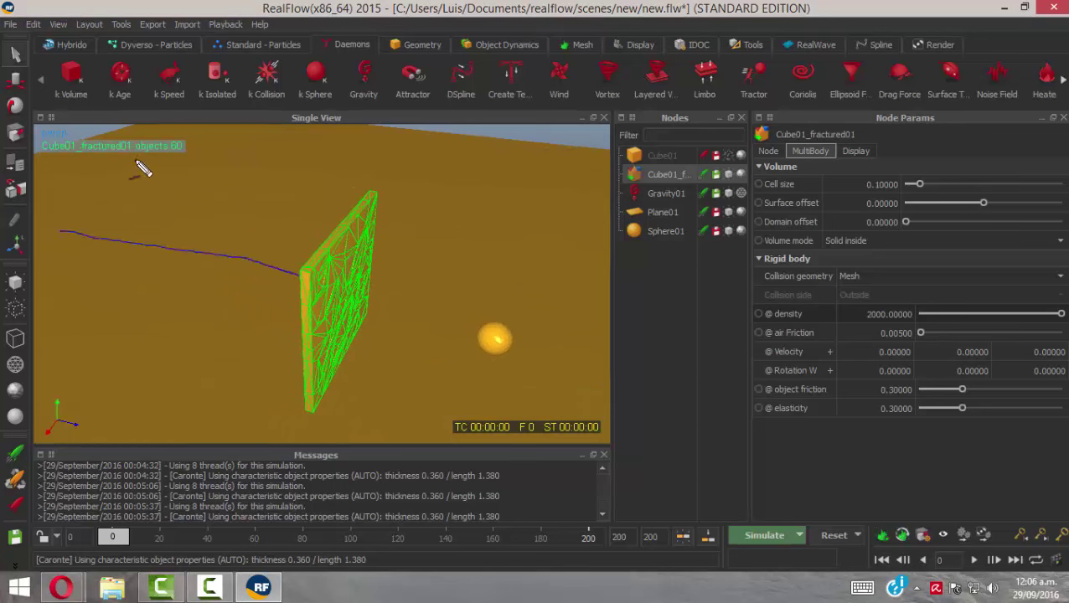
{"action": "left_click_drag", "start_coordinate": [136, 161], "coordinate": [371, 193]}
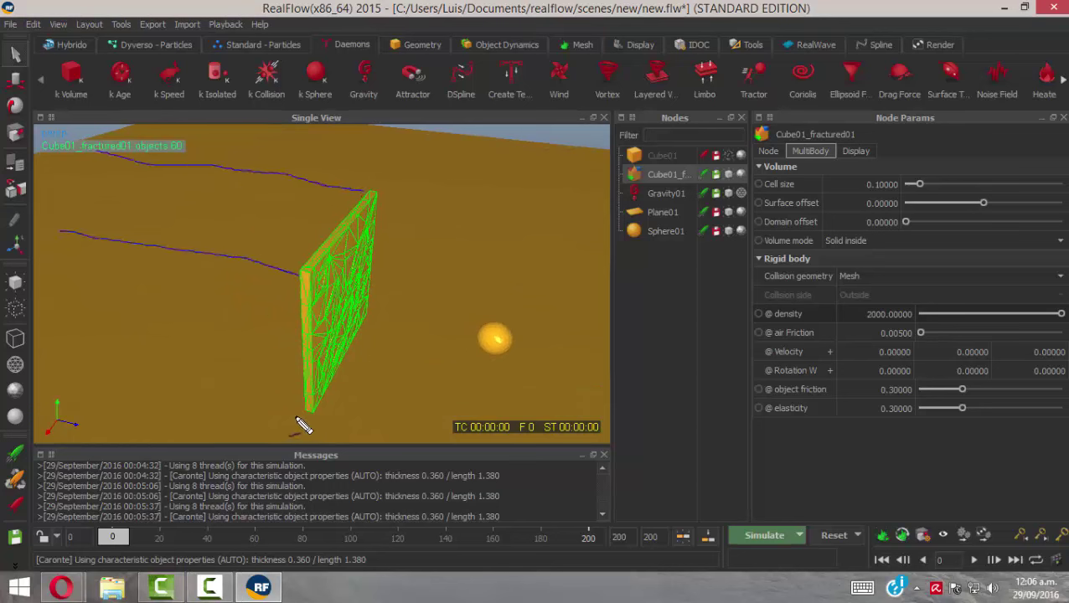
{"action": "left_click_drag", "start_coordinate": [303, 413], "coordinate": [52, 345]}
{"action": "mouse_move", "coordinate": [48, 232]}
{"action": "left_mouse_down"}
{"action": "mouse_move", "coordinate": [54, 338]}
{"action": "mouse_move", "coordinate": [55, 221]}
{"action": "mouse_move", "coordinate": [49, 229]}
{"action": "mouse_move", "coordinate": [102, 165]}
{"action": "left_mouse_up"}
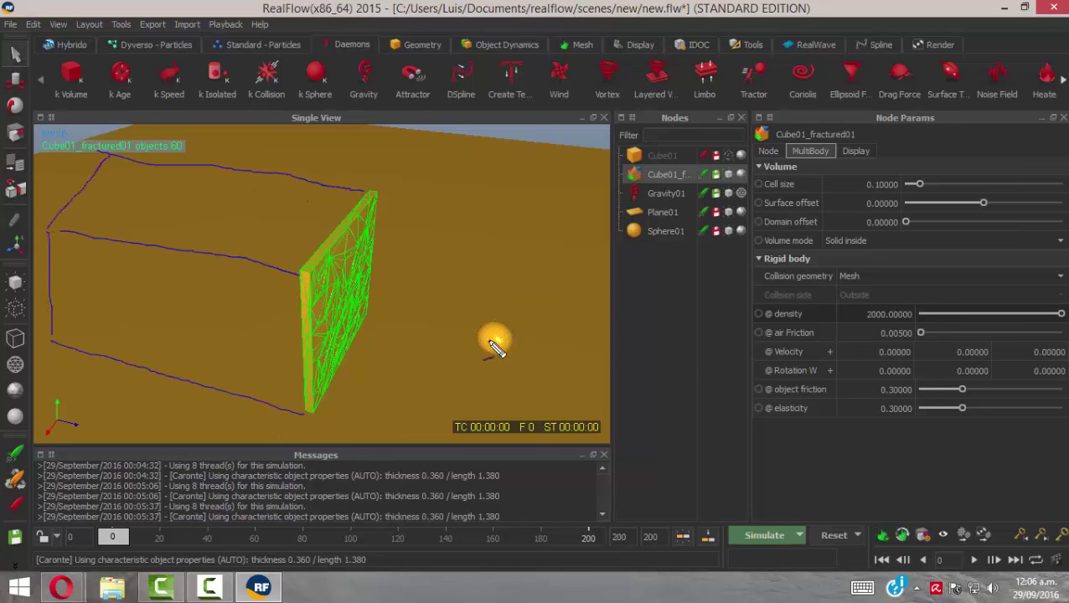
{"action": "left_click_drag", "start_coordinate": [484, 340], "coordinate": [356, 302]}
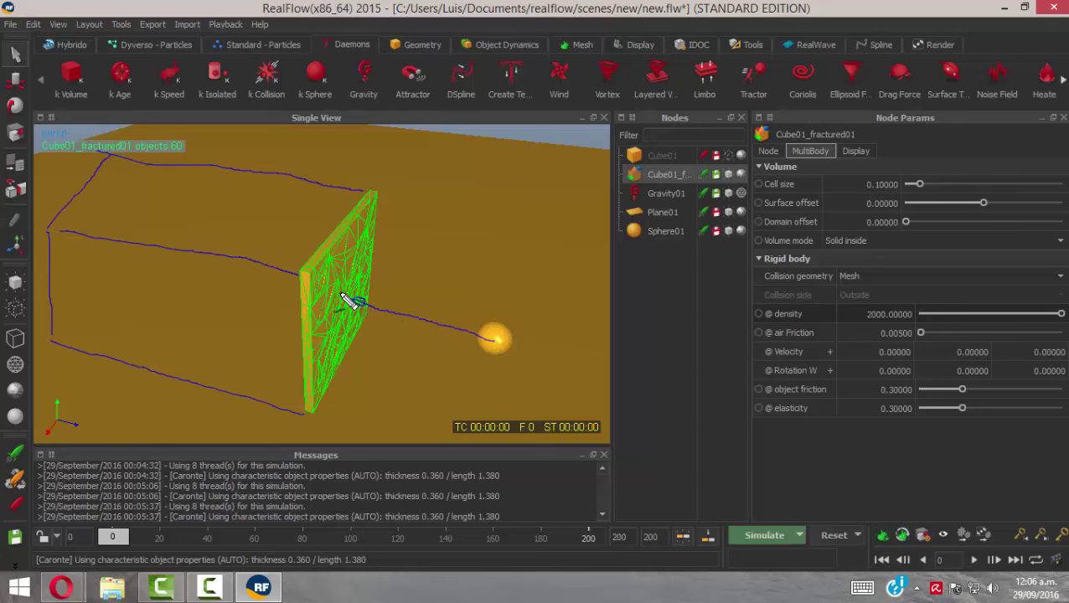
{"action": "mouse_move", "coordinate": [353, 295]}
{"action": "left_mouse_down"}
{"action": "mouse_move", "coordinate": [401, 272]}
{"action": "mouse_move", "coordinate": [355, 291]}
{"action": "mouse_move", "coordinate": [382, 293]}
{"action": "mouse_move", "coordinate": [346, 292]}
{"action": "mouse_move", "coordinate": [387, 315]}
{"action": "mouse_move", "coordinate": [359, 316]}
{"action": "mouse_move", "coordinate": [375, 346]}
{"action": "mouse_move", "coordinate": [348, 299]}
{"action": "mouse_move", "coordinate": [350, 368]}
{"action": "left_mouse_up"}
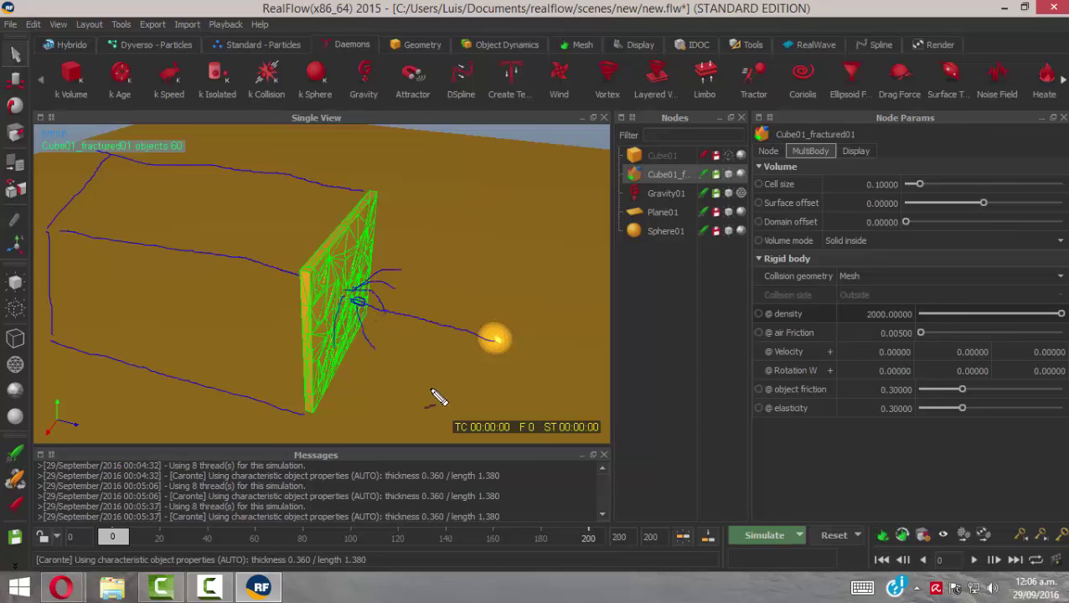
Step: Clear the viewport annotations, simulate the sphere's impact with the wall density of 2000, and reset the scene
{"action": "key", "text": "Escape"}
{"action": "left_click_drag", "start_coordinate": [436, 355], "coordinate": [385, 312], "text": "alt"}
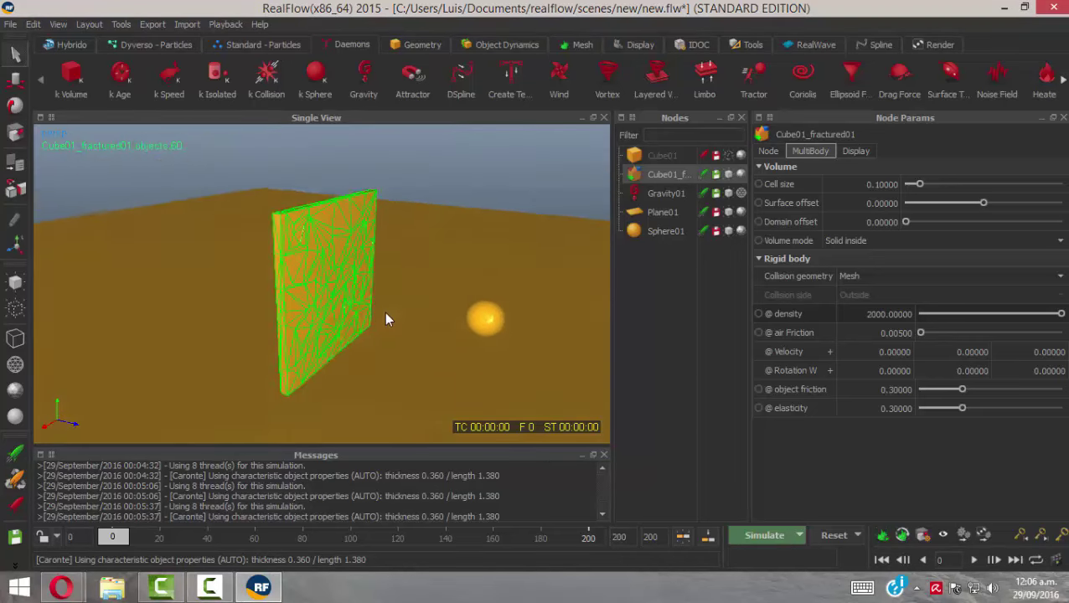
{"action": "left_click", "coordinate": [769, 535]}
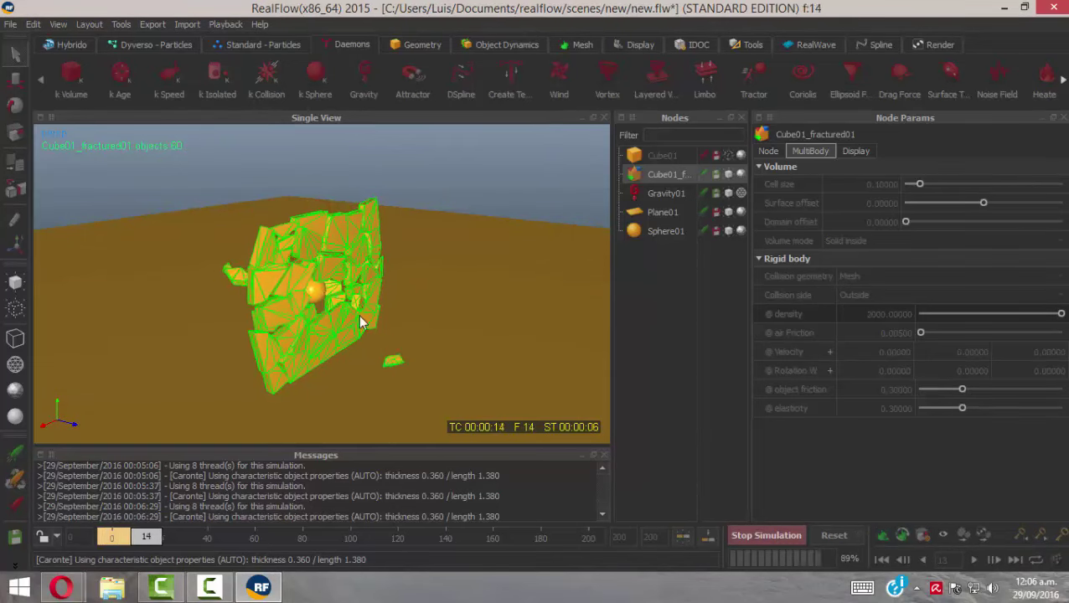
{"action": "left_click", "coordinate": [759, 531]}
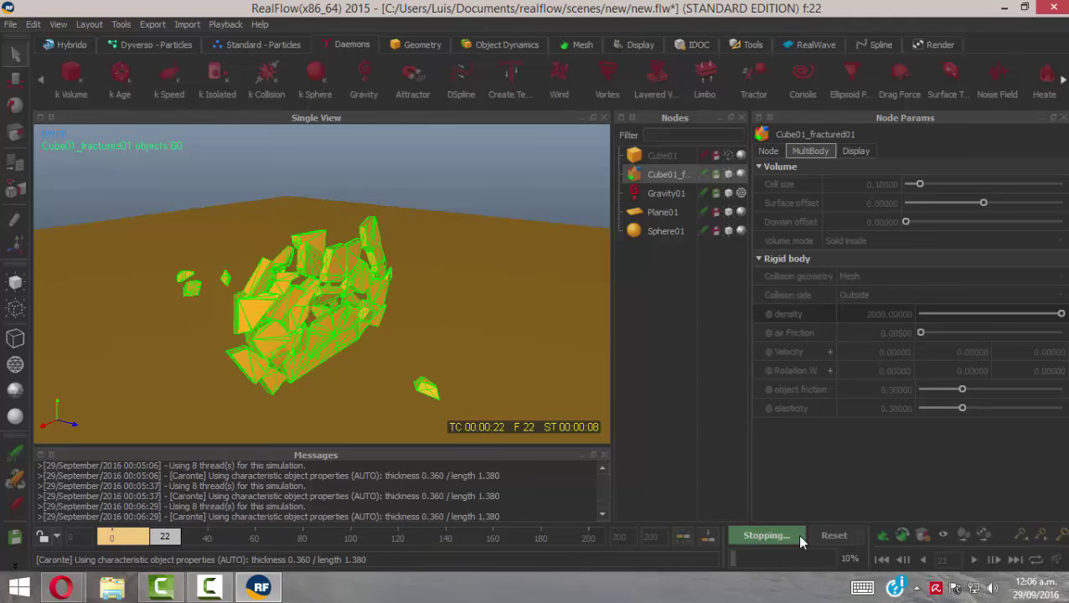
{"action": "left_click", "coordinate": [832, 537]}
{"action": "left_click", "coordinate": [481, 300]}
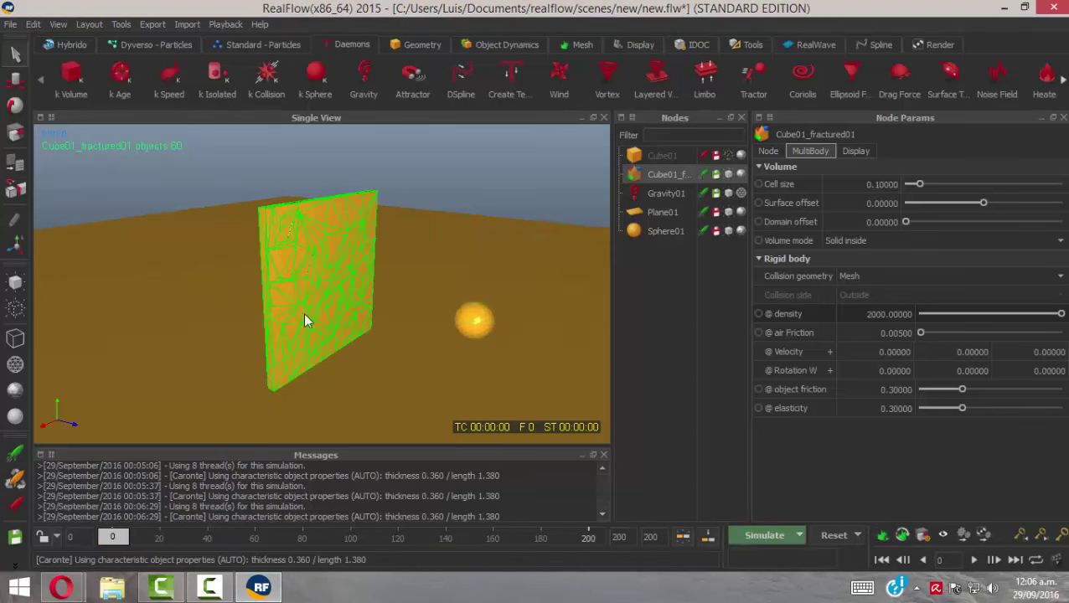
Step: Check in Export Central which file formats are enabled for exporting the fractured wall
{"action": "left_click_drag", "start_coordinate": [275, 324], "coordinate": [366, 299], "text": "alt"}
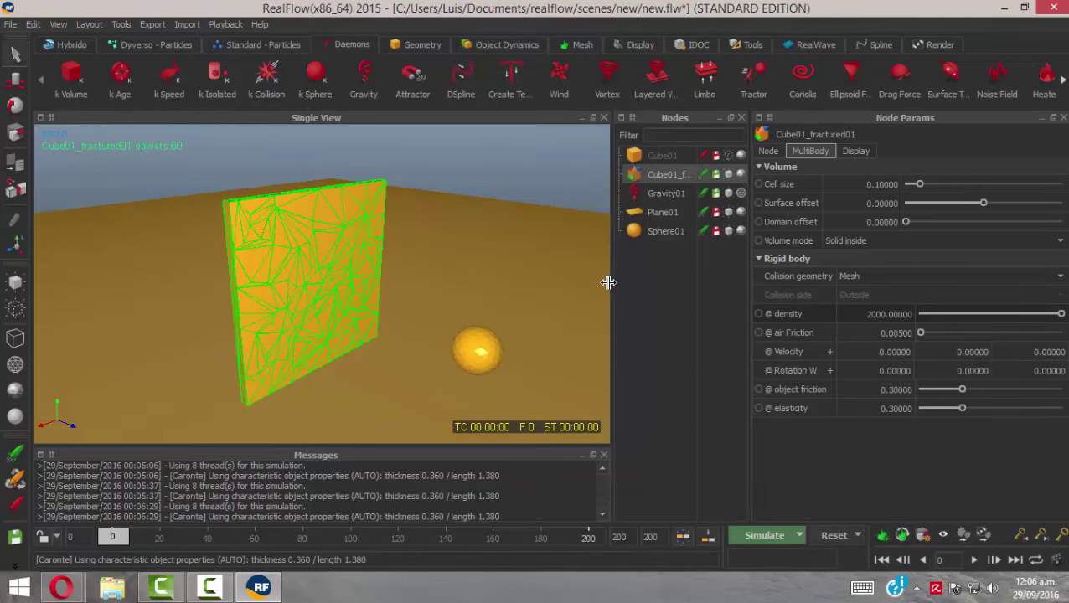
{"action": "left_click_drag", "start_coordinate": [614, 283], "coordinate": [579, 283]}
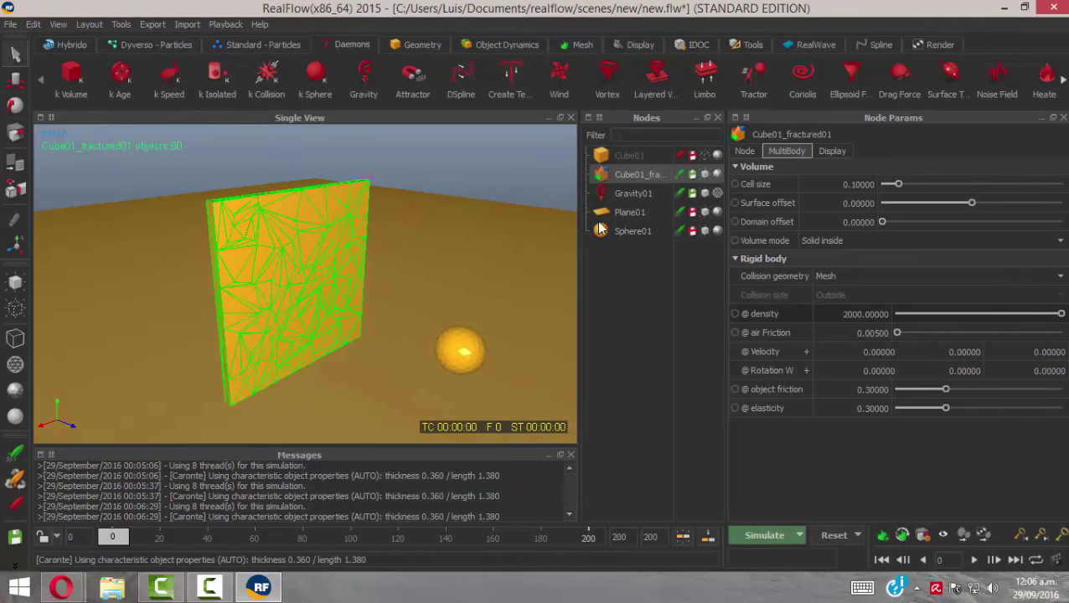
{"action": "left_click", "coordinate": [154, 25]}
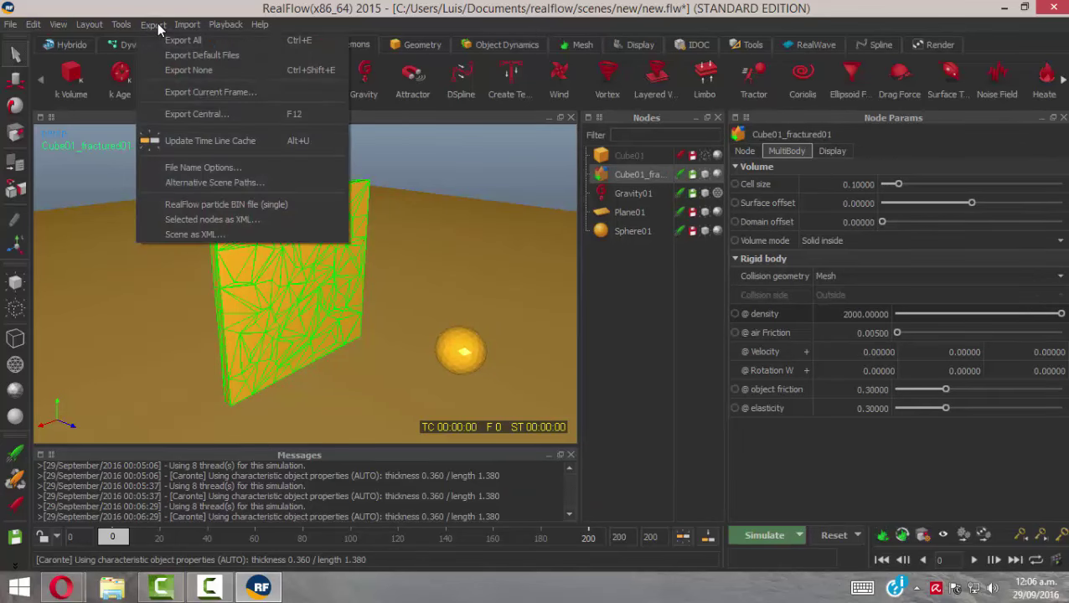
{"action": "left_click", "coordinate": [196, 114]}
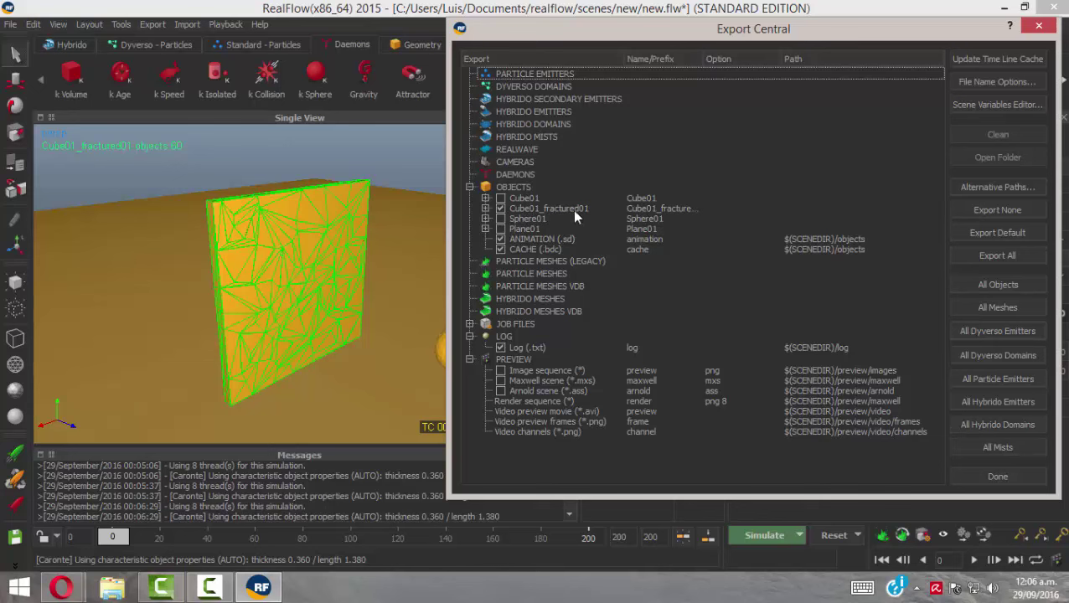
{"action": "left_click", "coordinate": [485, 209]}
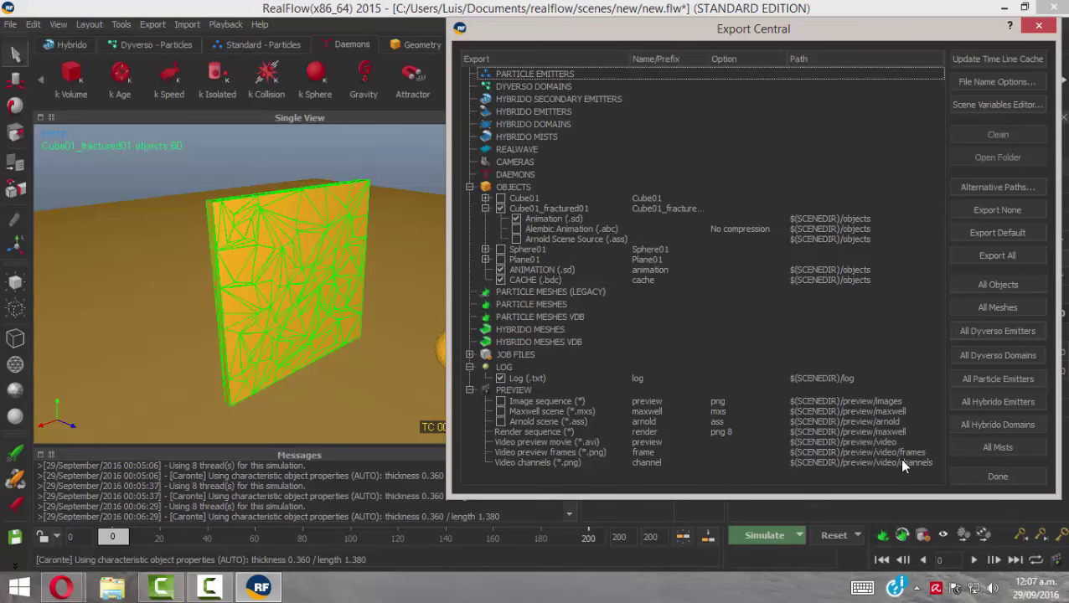
{"action": "left_click", "coordinate": [996, 477]}
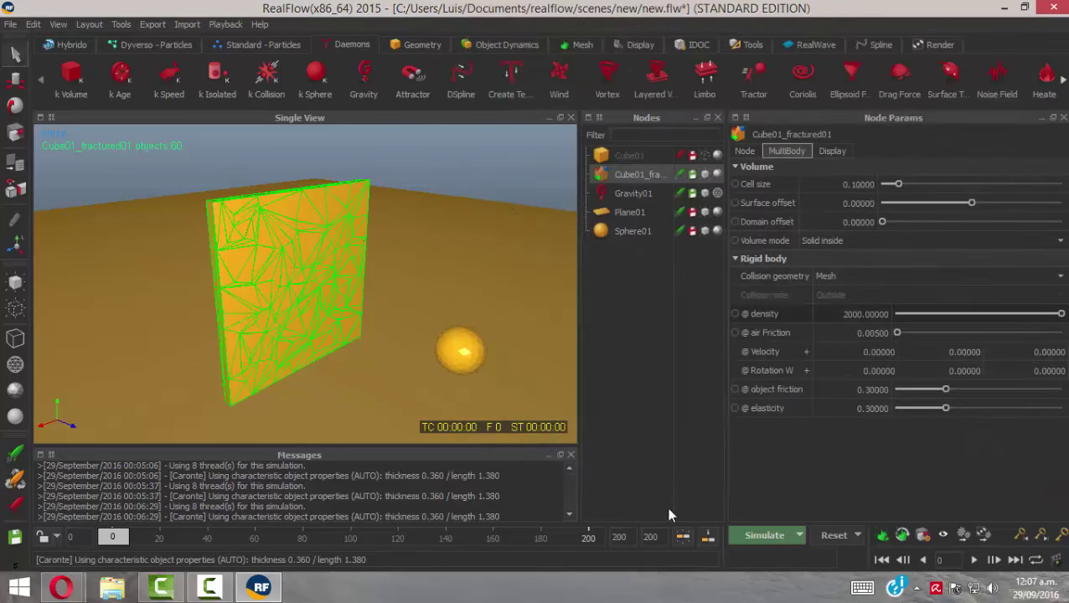
Step: Reset the scene, simulate the impact again to about frame 26 to write the export files, and reset to the first frame
{"action": "left_click", "coordinate": [835, 535]}
{"action": "left_click", "coordinate": [507, 306]}
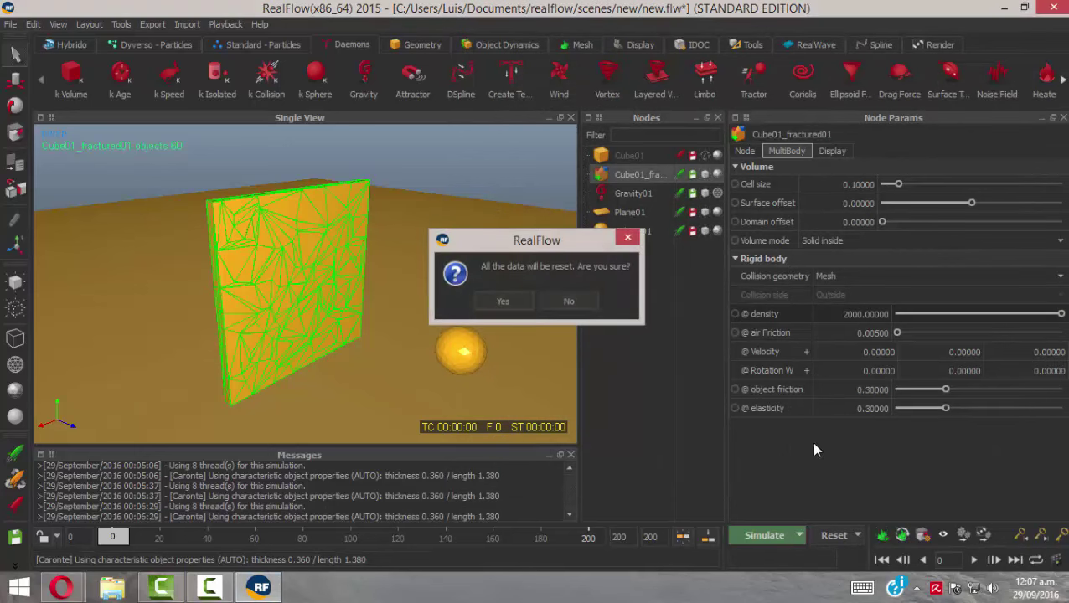
{"action": "left_click", "coordinate": [764, 539]}
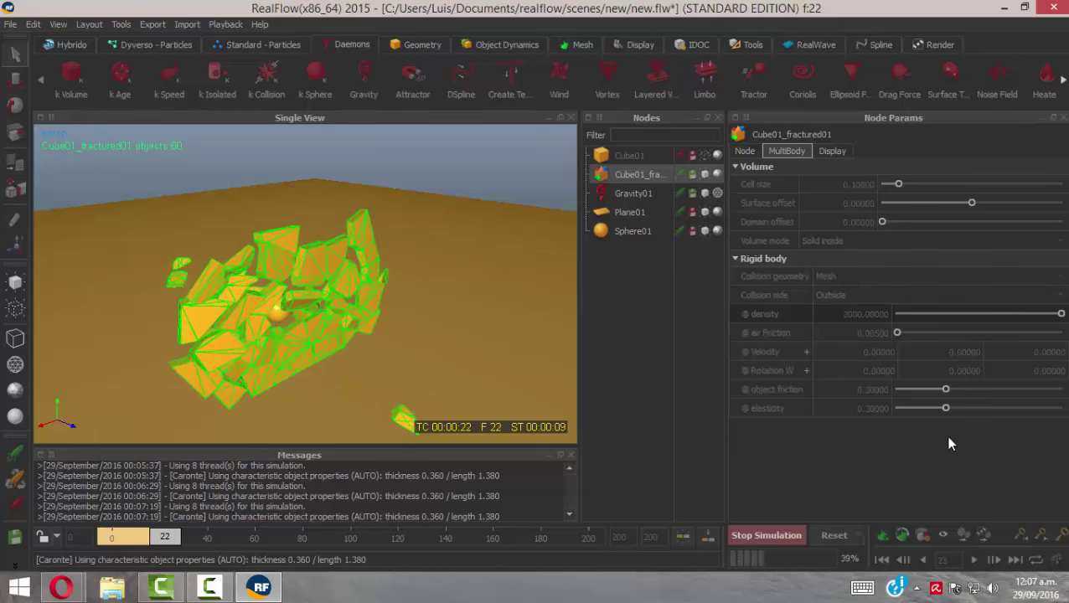
{"action": "left_click", "coordinate": [779, 535]}
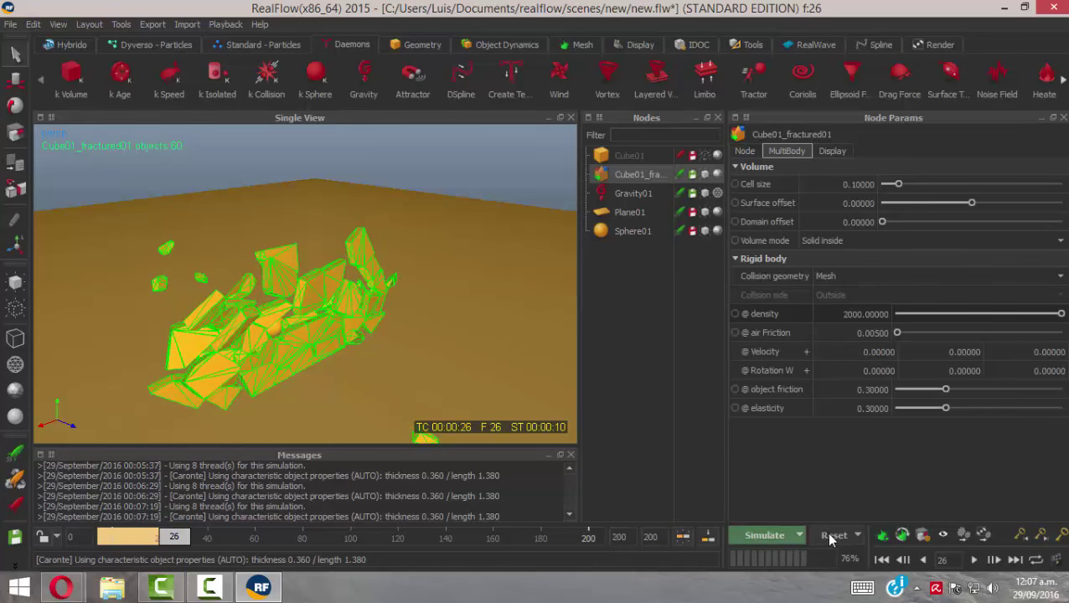
{"action": "left_click", "coordinate": [829, 536]}
{"action": "left_click", "coordinate": [501, 299]}
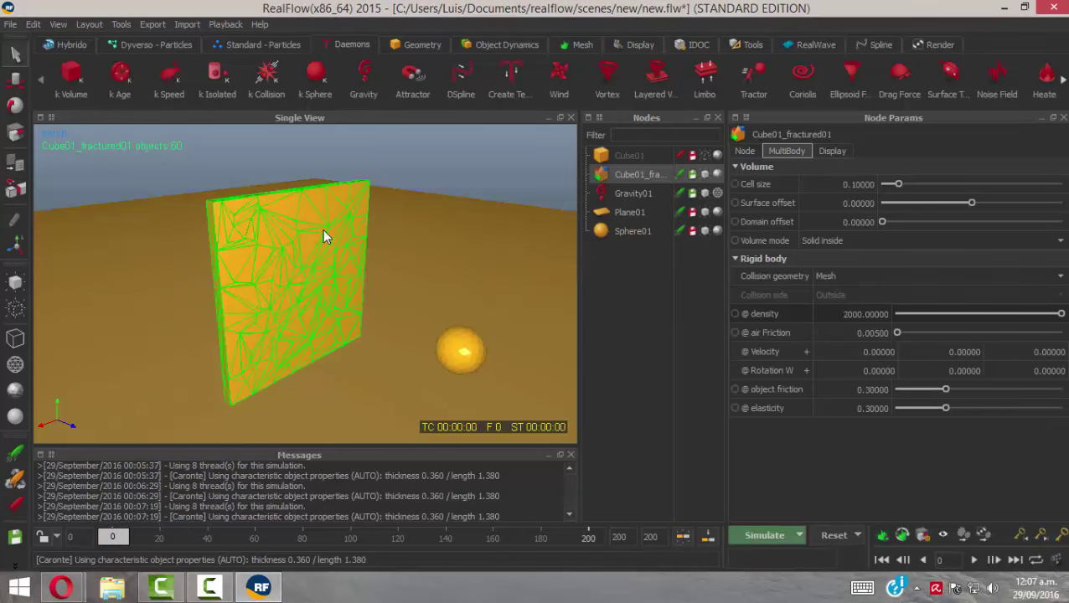
Step: Update the timeline cache and examine the sphere's impact at frame 4 from both sides of the wall
{"action": "left_click", "coordinate": [681, 539]}
{"action": "left_click_drag", "start_coordinate": [116, 538], "coordinate": [123, 544]}
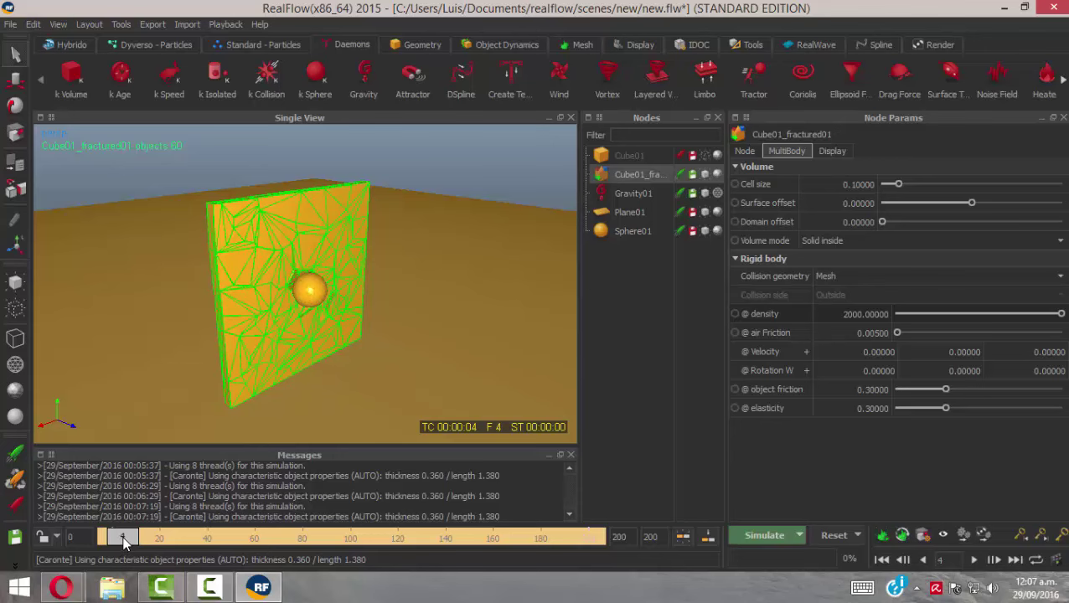
{"action": "scroll", "coordinate": [315, 293], "scroll_direction": "up", "scroll_amount": 6}
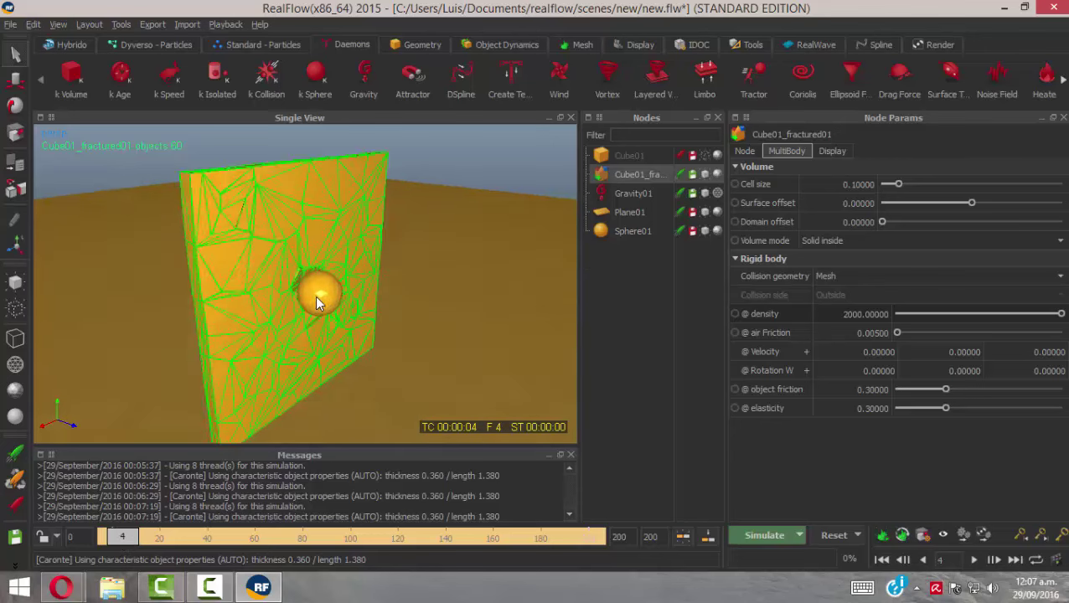
{"action": "left_click_drag", "start_coordinate": [305, 299], "coordinate": [375, 307], "text": "alt"}
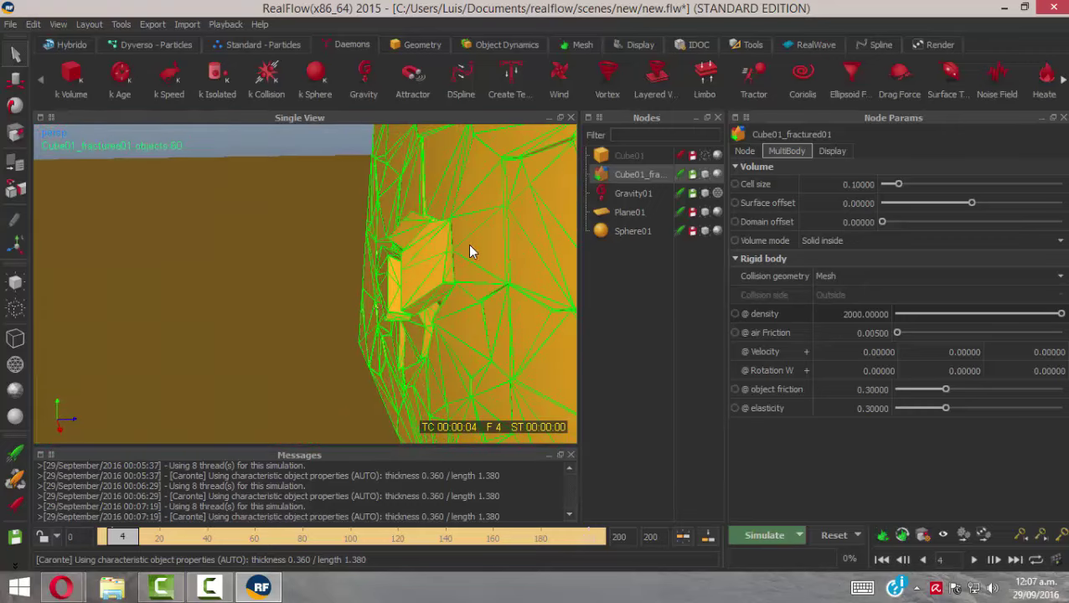
{"action": "left_click_drag", "start_coordinate": [459, 238], "coordinate": [349, 223], "text": "alt"}
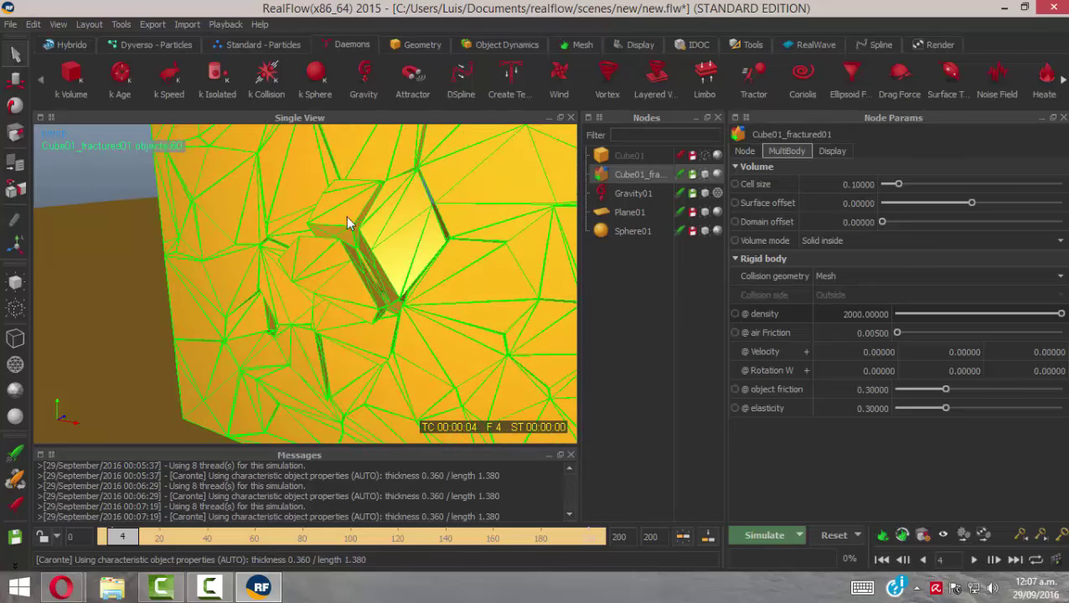
{"action": "left_click_drag", "start_coordinate": [390, 260], "coordinate": [369, 208], "text": "alt"}
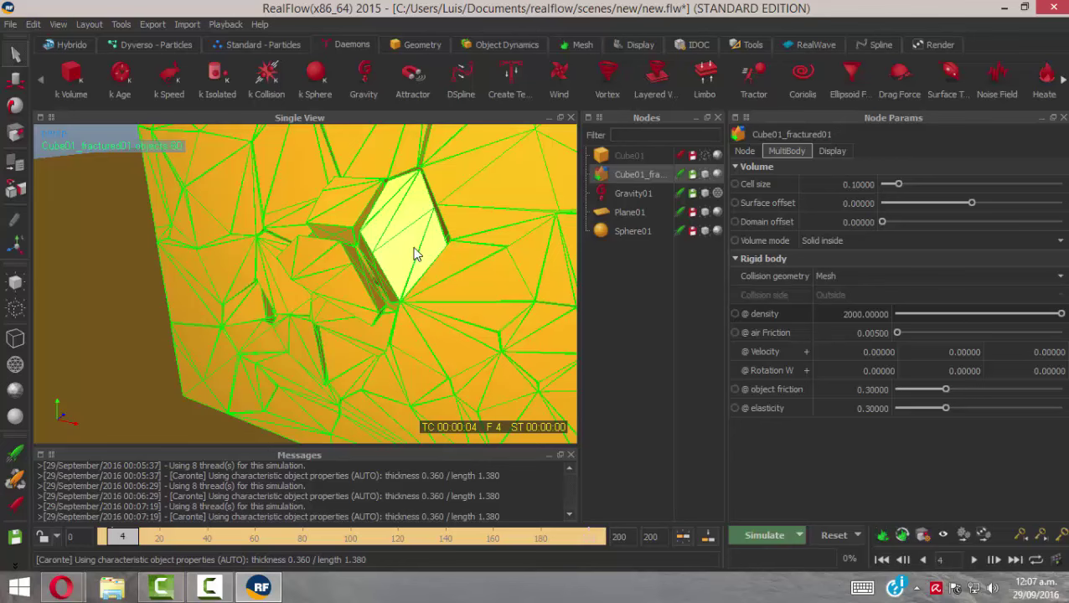
{"action": "left_click_drag", "start_coordinate": [400, 235], "coordinate": [201, 225], "text": "alt"}
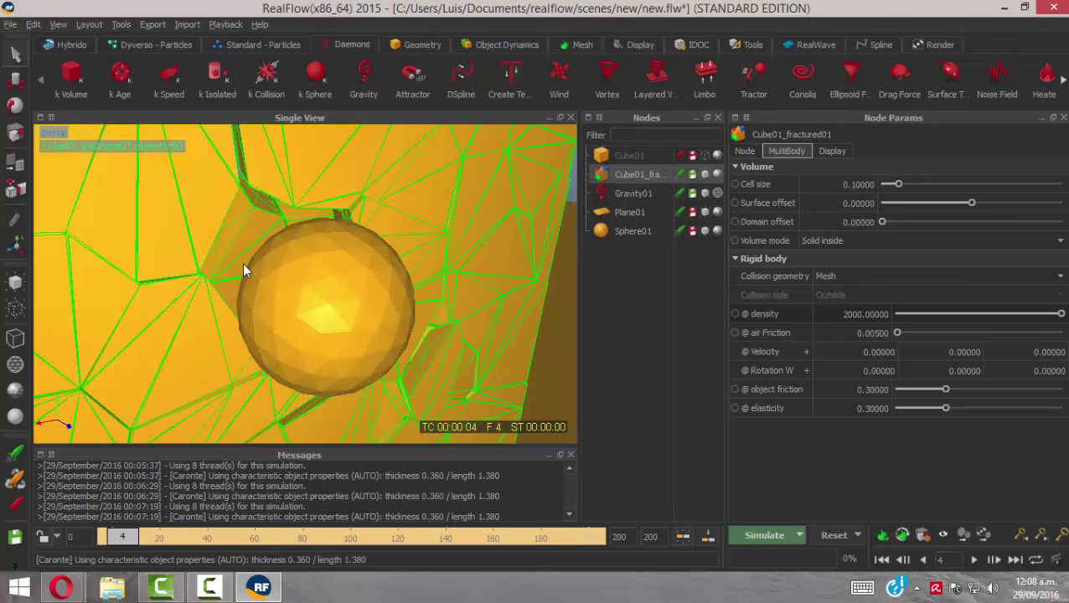
{"action": "mouse_move", "coordinate": [243, 270]}
{"action": "left_mouse_down", "text": "alt"}
{"action": "mouse_move", "coordinate": [262, 277]}
{"action": "mouse_move", "coordinate": [245, 282]}
{"action": "left_mouse_up", "text": "alt"}
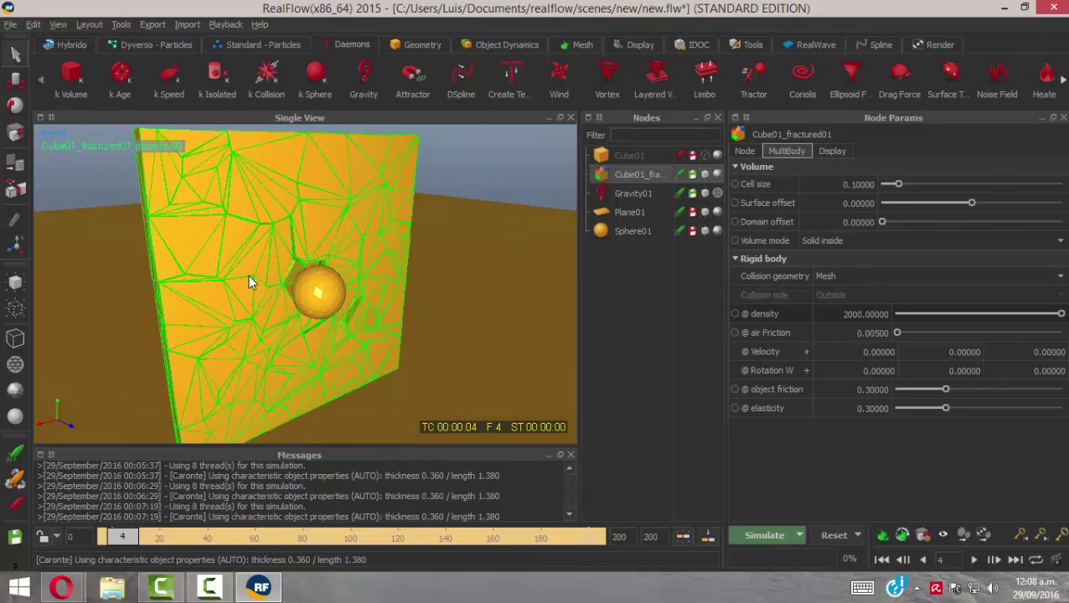
{"action": "left_click_drag", "start_coordinate": [250, 280], "coordinate": [238, 208], "text": "alt"}
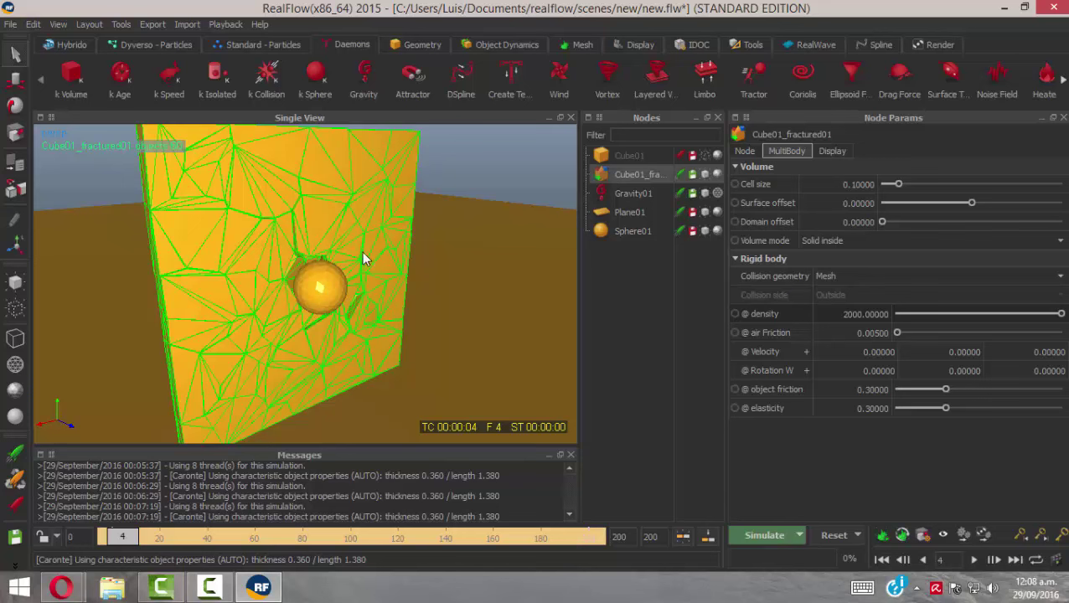
{"action": "left_click", "coordinate": [882, 560]}
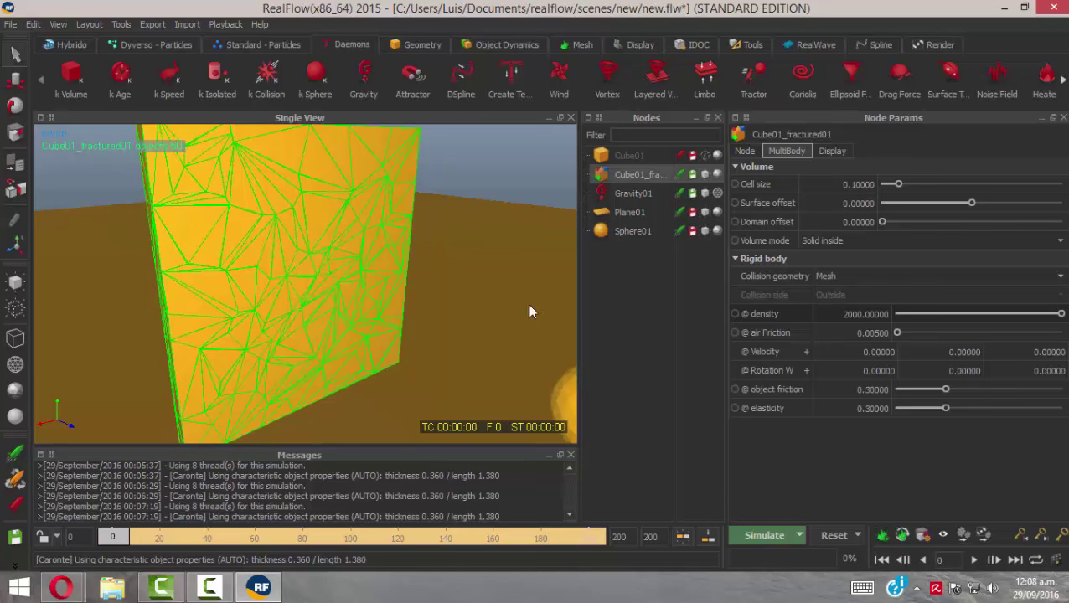
{"action": "scroll", "coordinate": [300, 225], "scroll_direction": "down", "scroll_amount": 3}
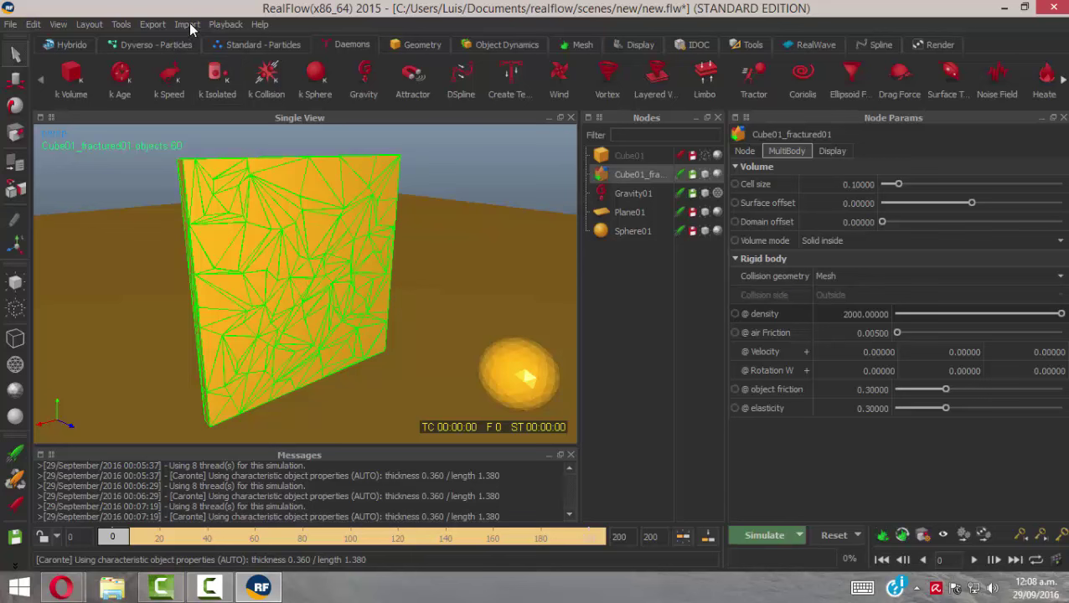
{"action": "left_click", "coordinate": [414, 46]}
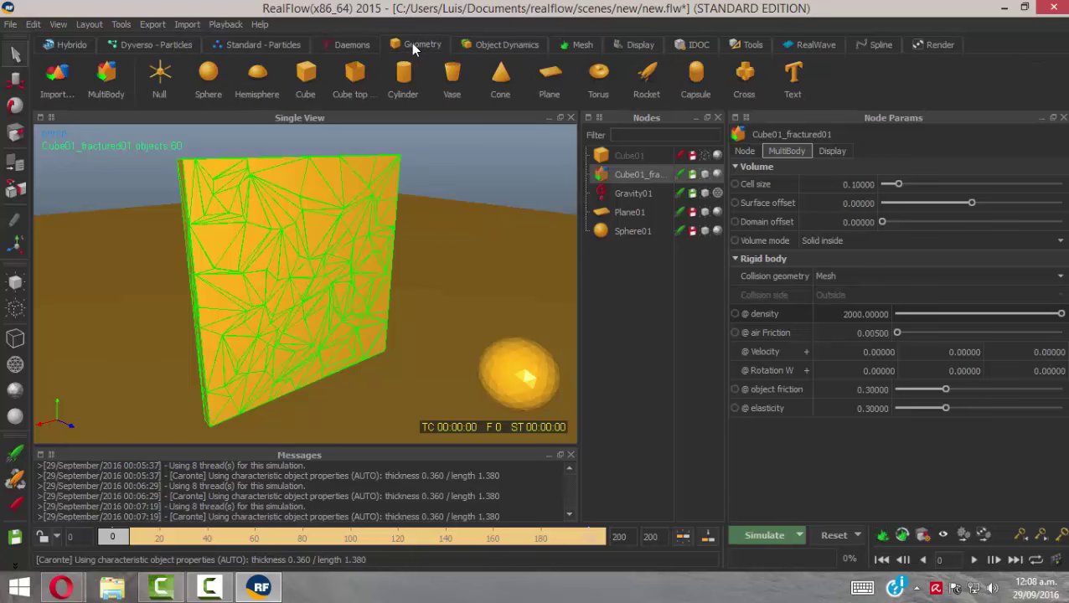
{"action": "left_click", "coordinate": [65, 93]}
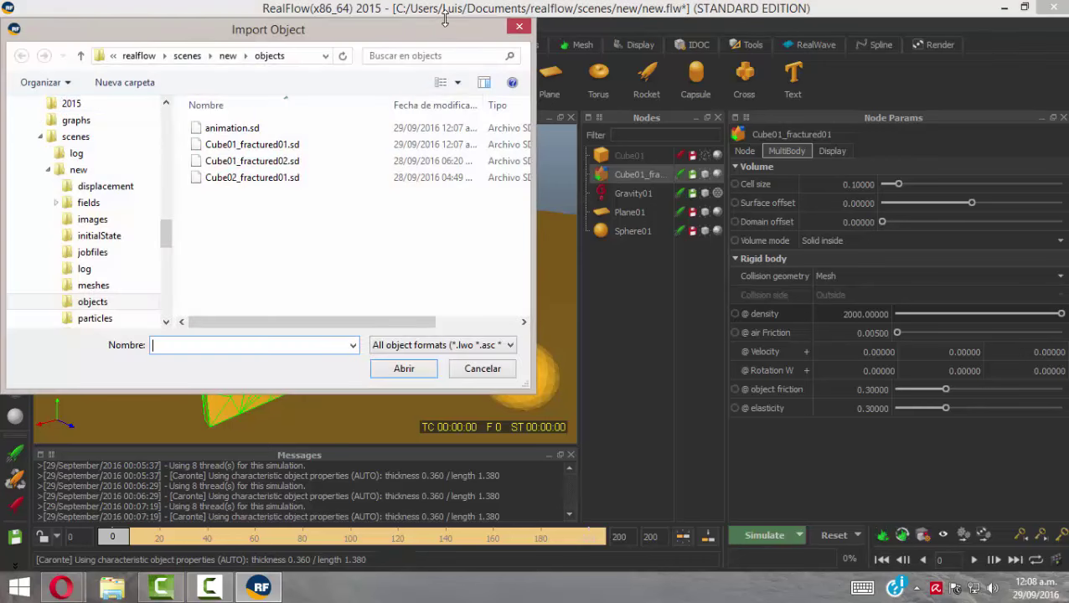
{"action": "left_click", "coordinate": [520, 26]}
Step: Open the project folder and locate the exported Cube01_fractured01.sd file in its objects subfolder
{"action": "left_click", "coordinate": [10, 24]}
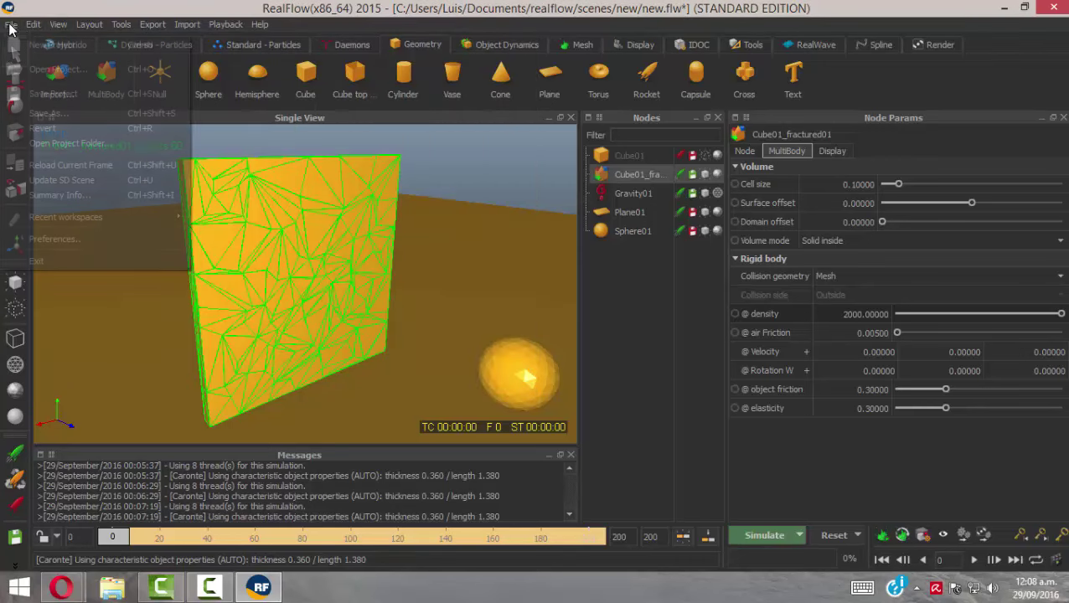
{"action": "left_click", "coordinate": [67, 143]}
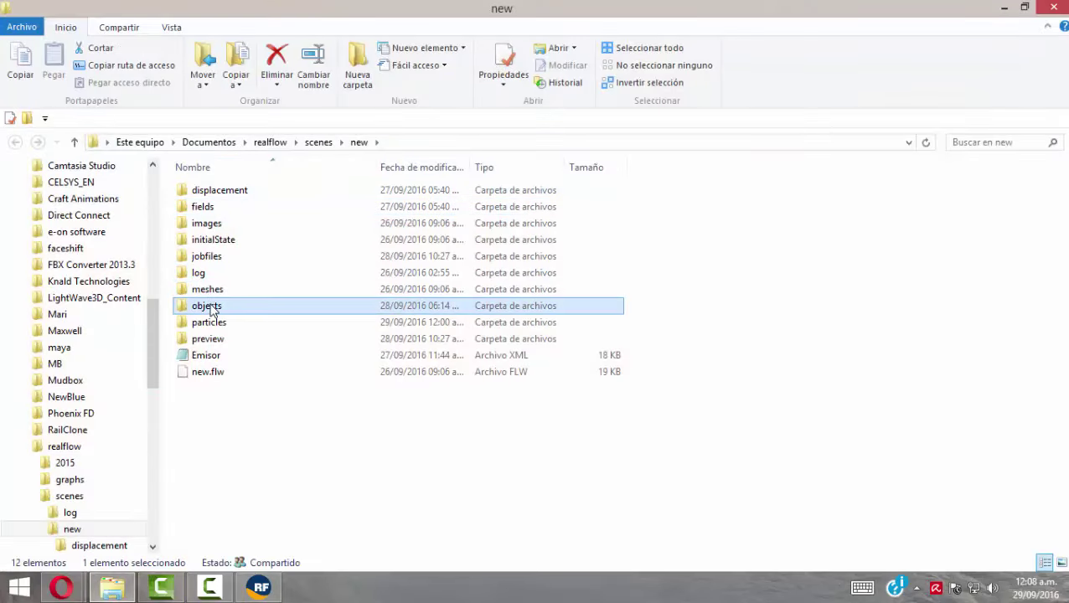
{"action": "double_click", "coordinate": [206, 306]}
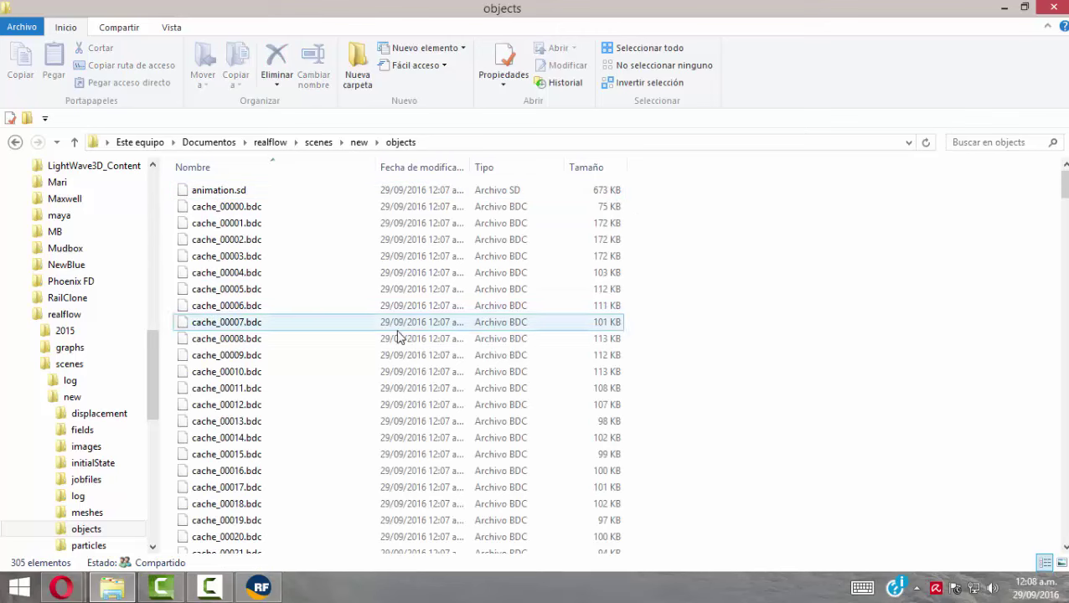
{"action": "left_click_drag", "start_coordinate": [1064, 183], "coordinate": [1066, 526]}
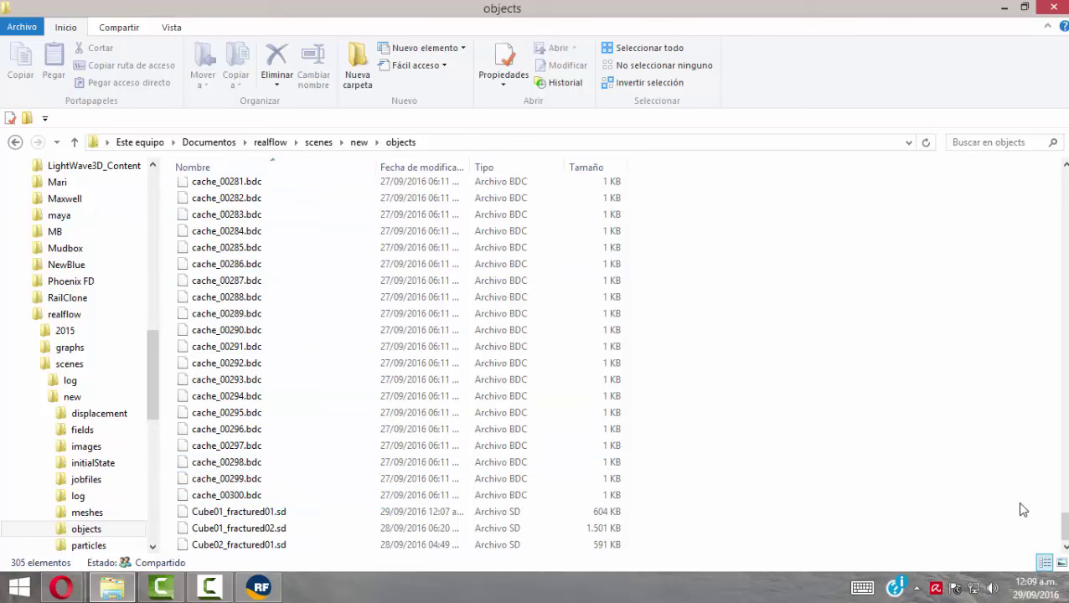
{"action": "mouse_move", "coordinate": [1063, 526]}
{"action": "left_mouse_down"}
{"action": "mouse_move", "coordinate": [1063, 178]}
{"action": "mouse_move", "coordinate": [1062, 526]}
{"action": "left_mouse_up"}
{"action": "left_click", "coordinate": [279, 512]}
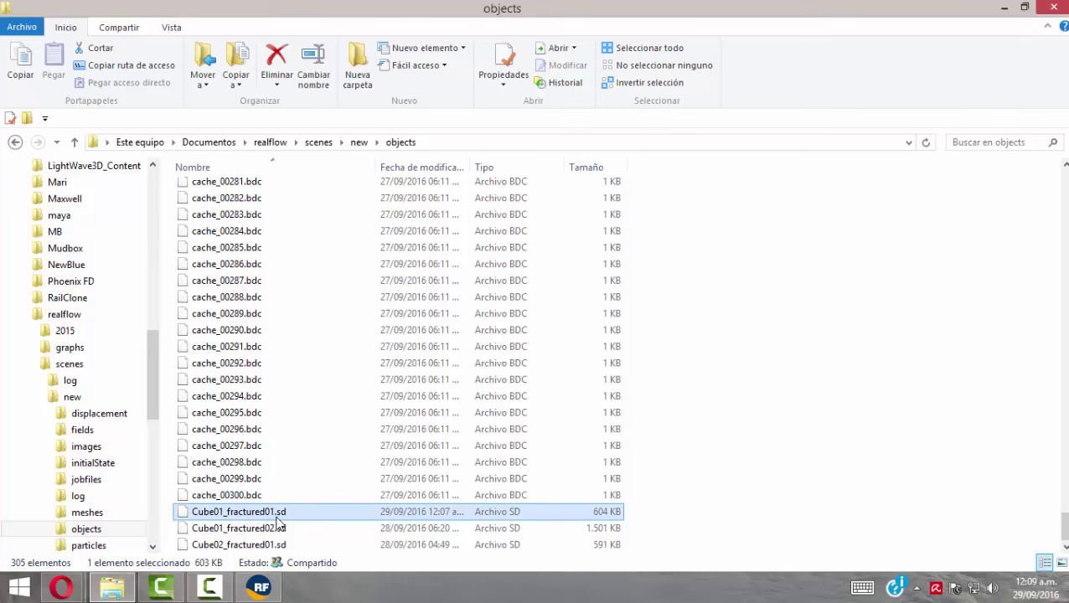
{"action": "left_click", "coordinate": [1053, 6]}
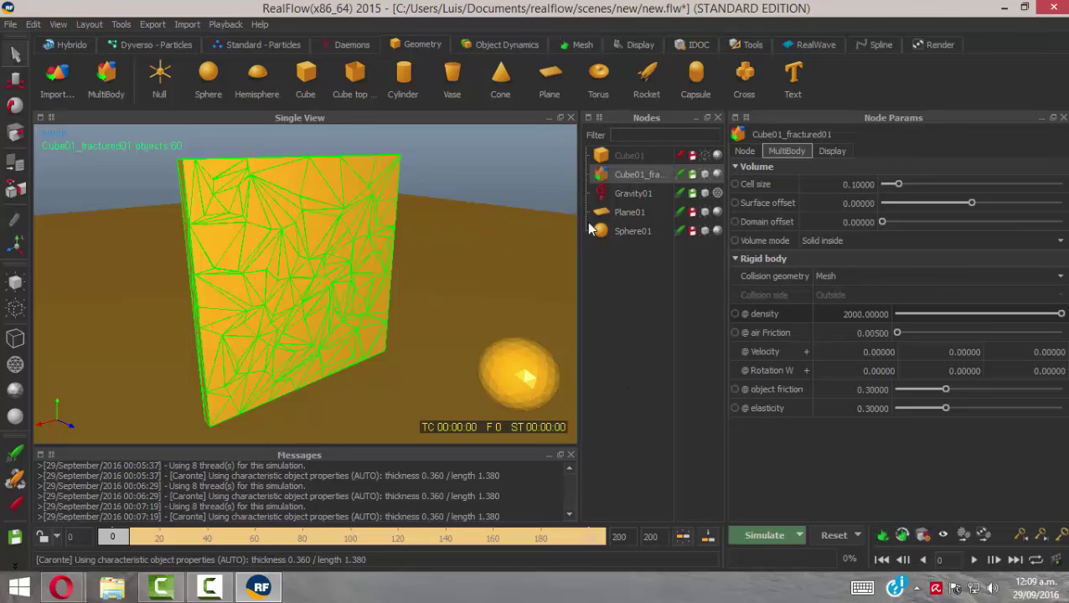
Step: Widen the node list and import the exported Cube01_fractured01.sd from the project's objects folder into the scene
{"action": "left_click_drag", "start_coordinate": [580, 227], "coordinate": [484, 241]}
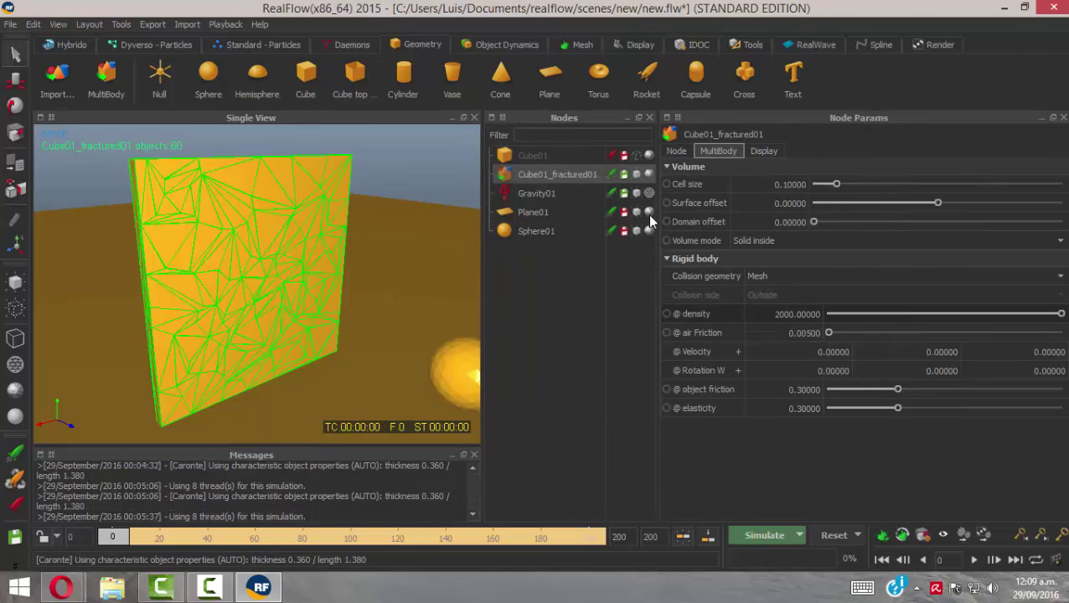
{"action": "left_click_drag", "start_coordinate": [660, 222], "coordinate": [720, 222]}
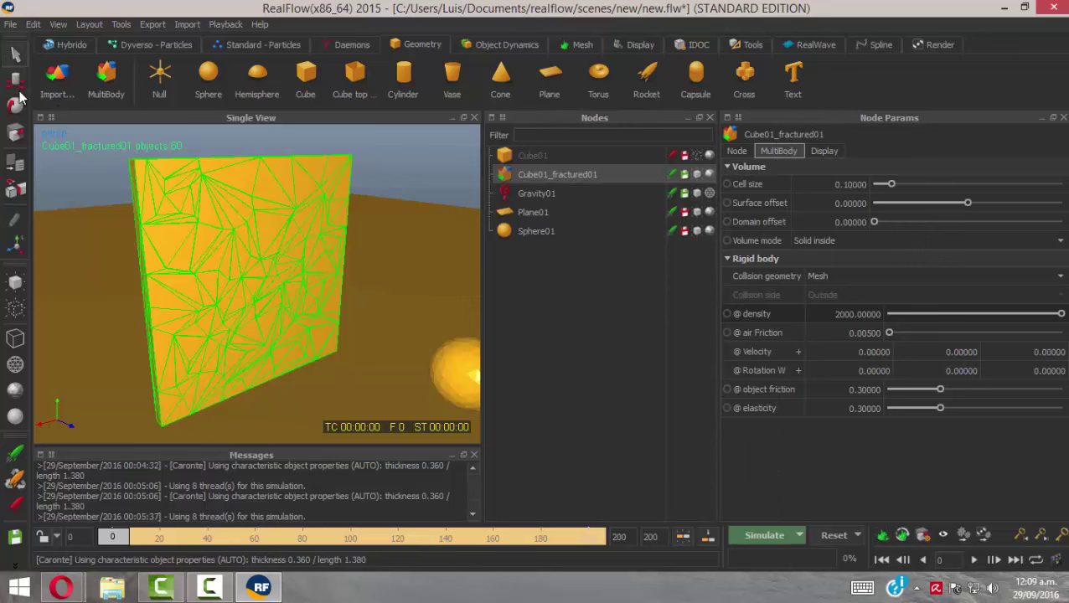
{"action": "left_click", "coordinate": [56, 83]}
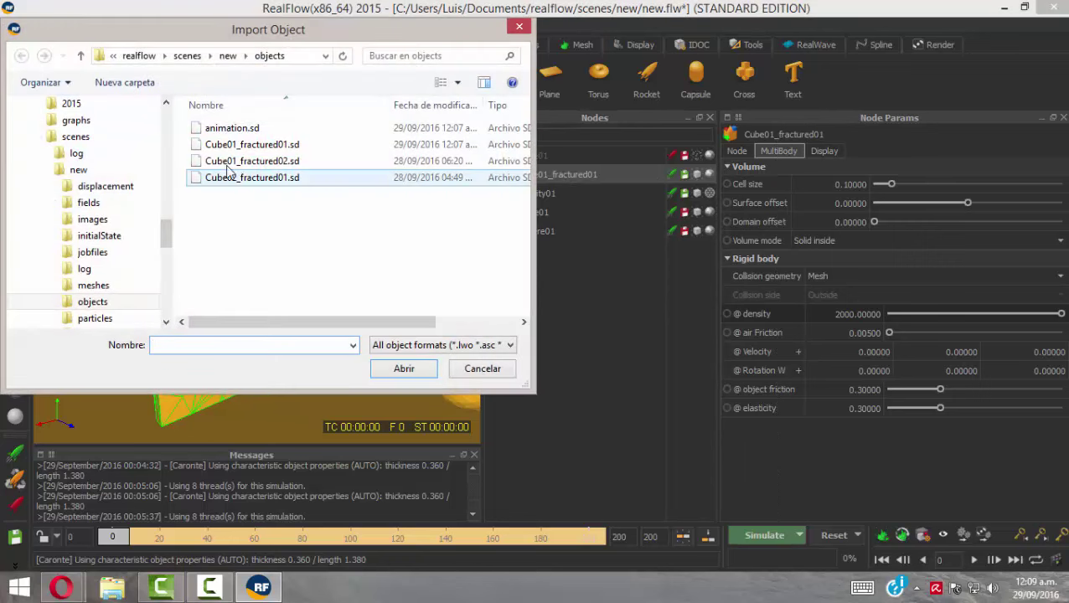
{"action": "left_click", "coordinate": [248, 148]}
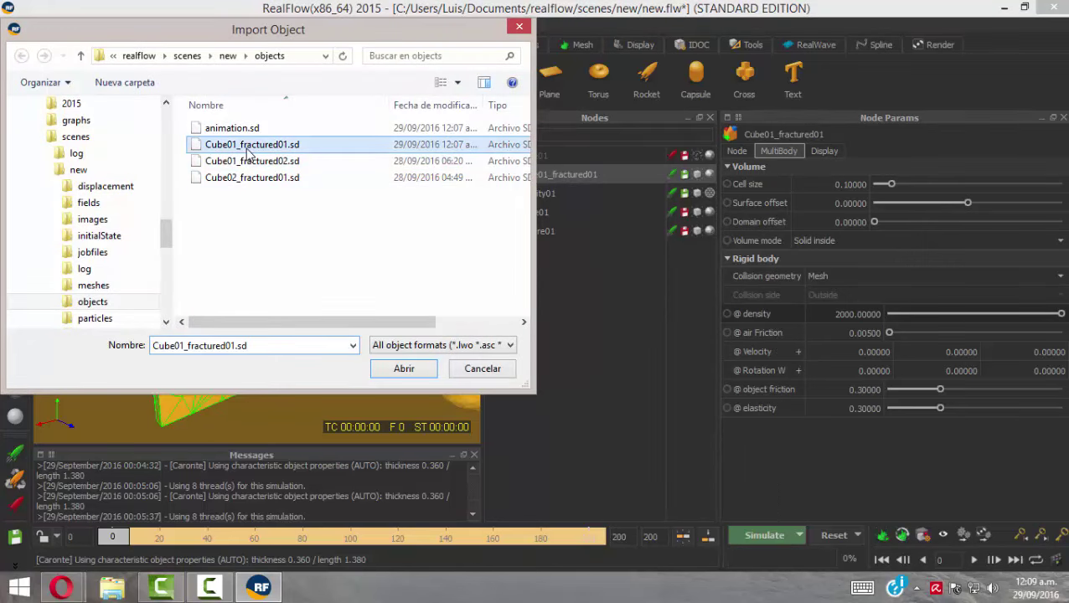
{"action": "left_click", "coordinate": [403, 368]}
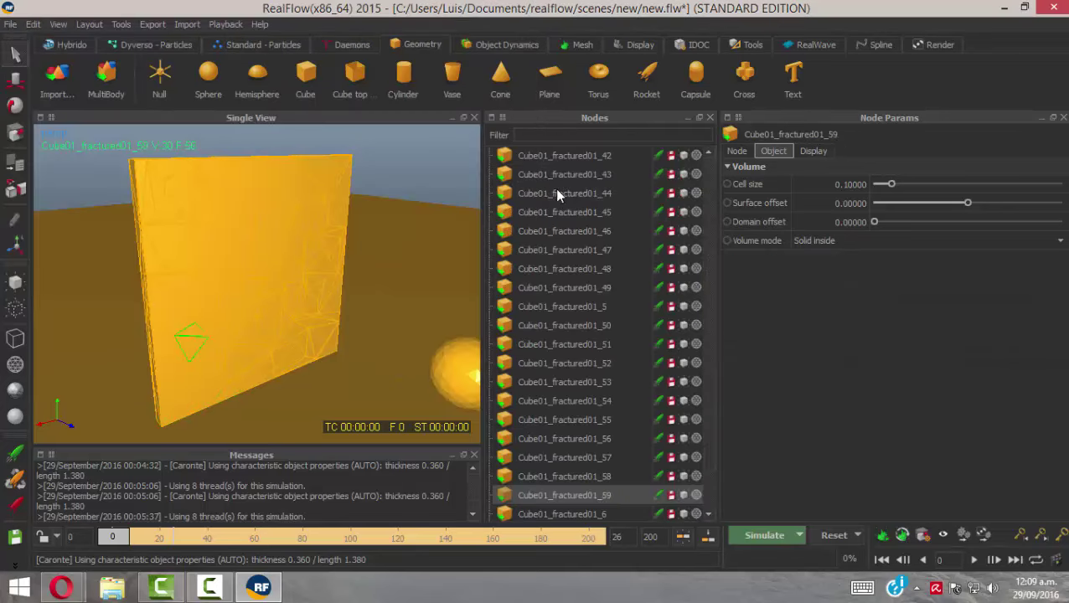
Step: Group all imported wall pieces, from Cube01_fractured01_0 through Cube01_fractured01_9 at the end of the list
{"action": "scroll", "coordinate": [711, 456], "scroll_direction": "down", "scroll_amount": 3}
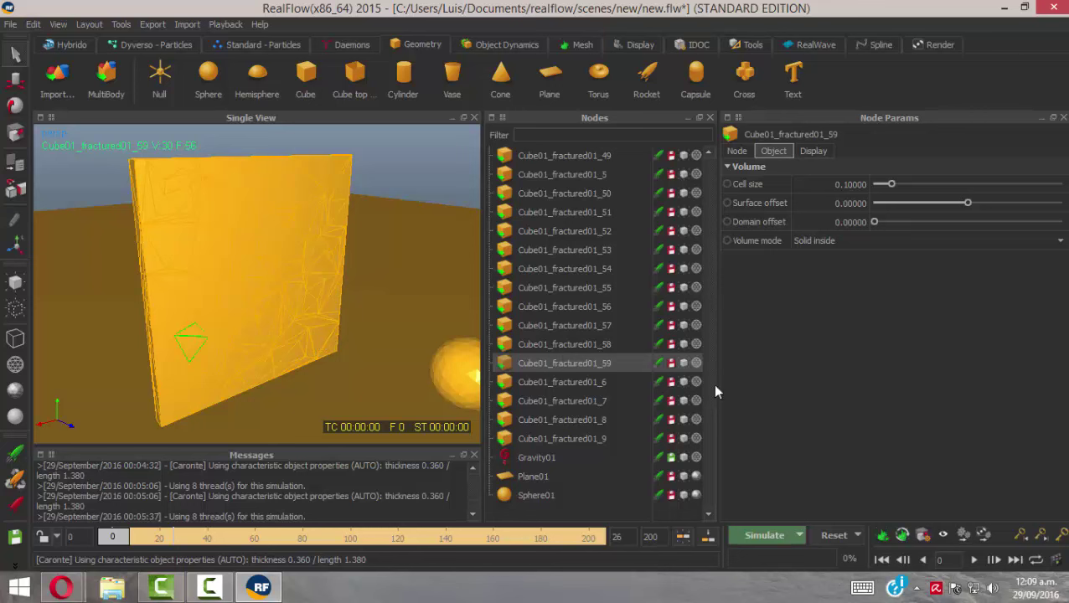
{"action": "scroll", "coordinate": [711, 402], "scroll_direction": "up", "scroll_amount": 5}
{"action": "left_click_drag", "start_coordinate": [713, 379], "coordinate": [513, 191]}
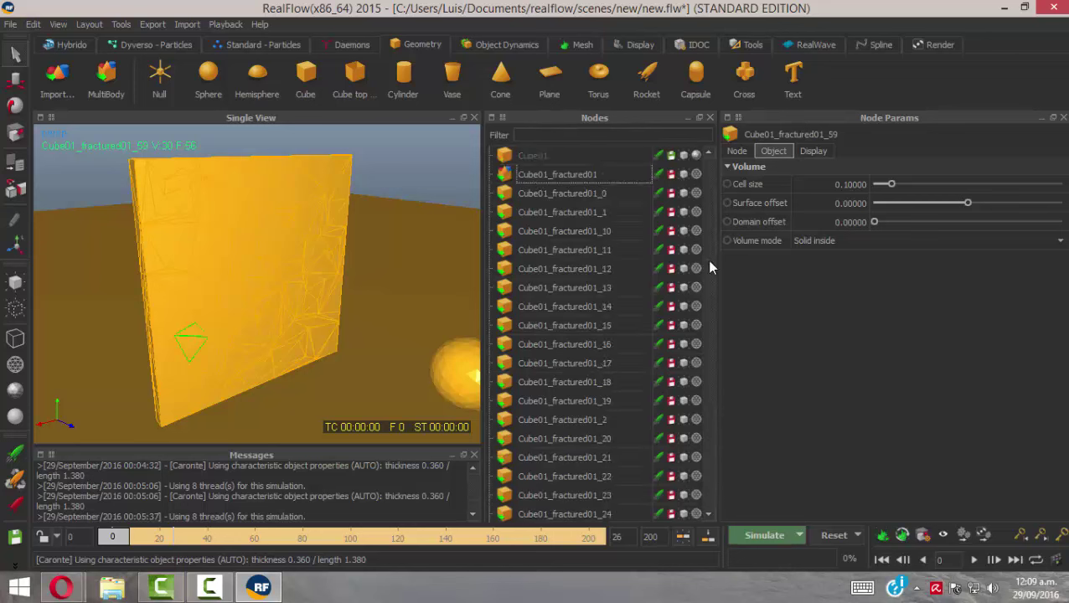
{"action": "scroll", "coordinate": [706, 426], "scroll_direction": "down", "scroll_amount": 15}
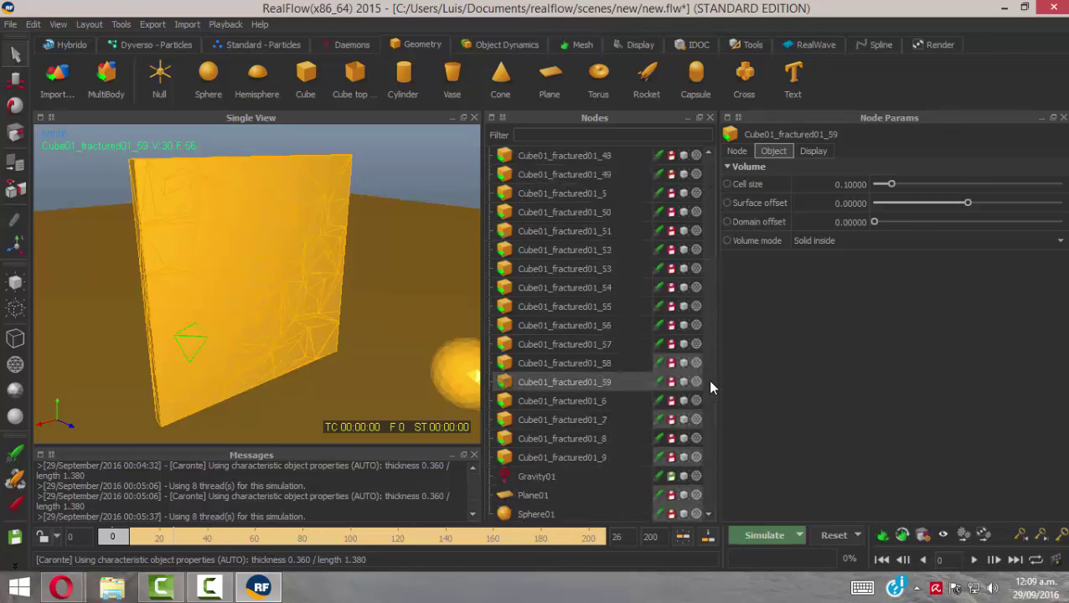
{"action": "scroll", "coordinate": [708, 379], "scroll_direction": "up", "scroll_amount": 4}
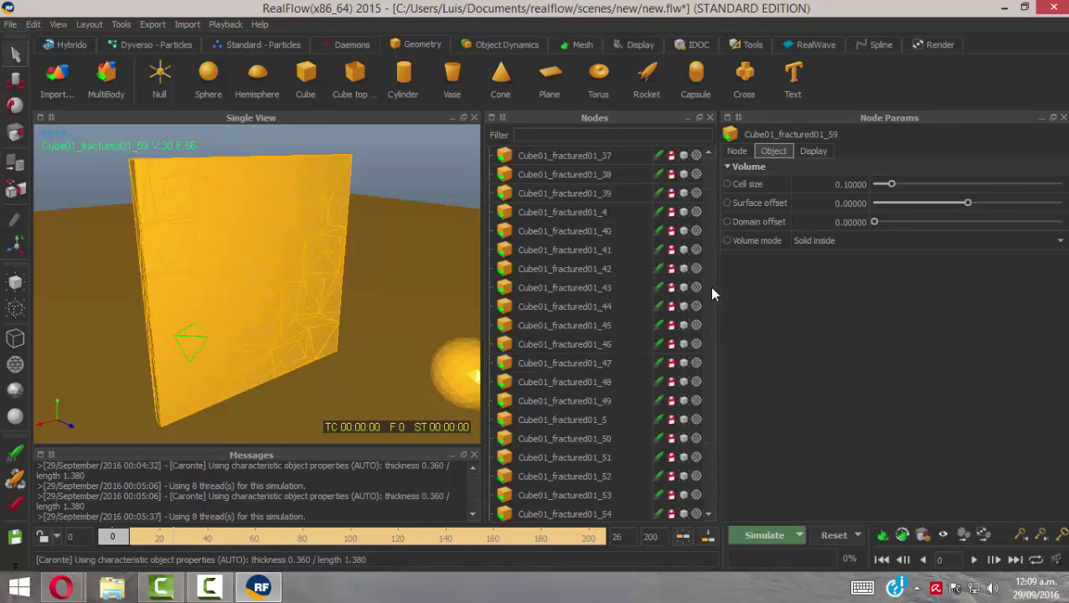
{"action": "scroll", "coordinate": [709, 251], "scroll_direction": "up", "scroll_amount": 12}
{"action": "left_click", "coordinate": [565, 195]}
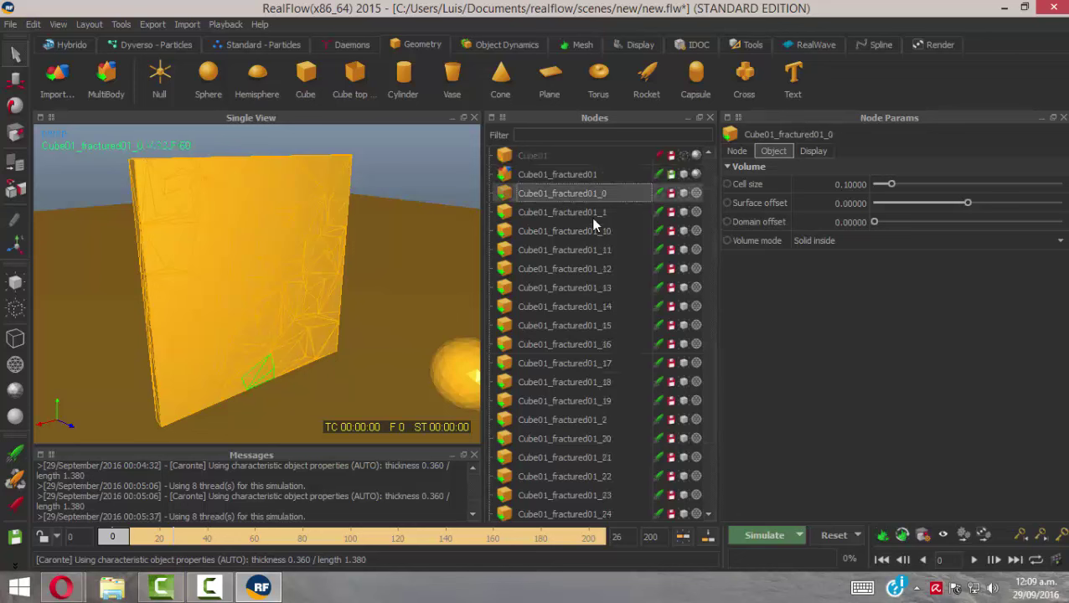
{"action": "scroll", "coordinate": [721, 419], "scroll_direction": "down", "scroll_amount": 15}
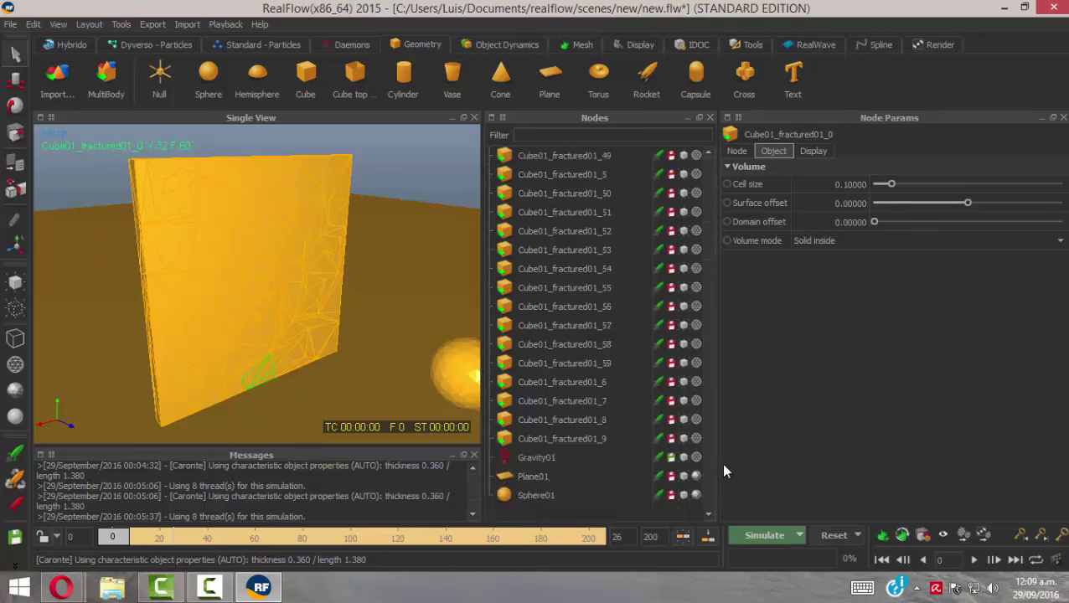
{"action": "left_click", "coordinate": [567, 441], "text": "shift"}
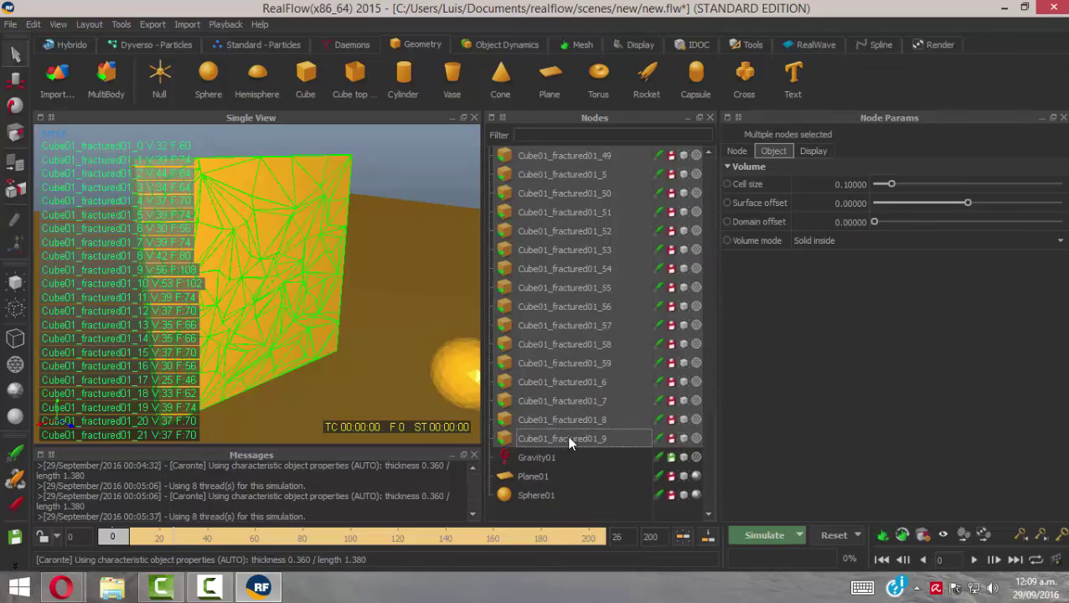
{"action": "right_click", "coordinate": [569, 438]}
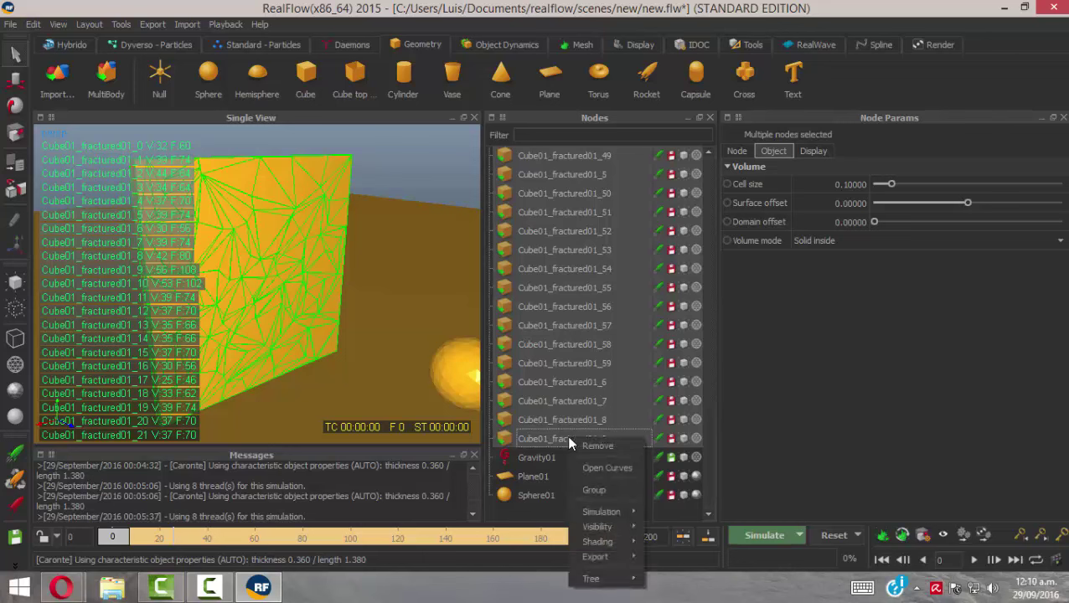
{"action": "left_click", "coordinate": [601, 488]}
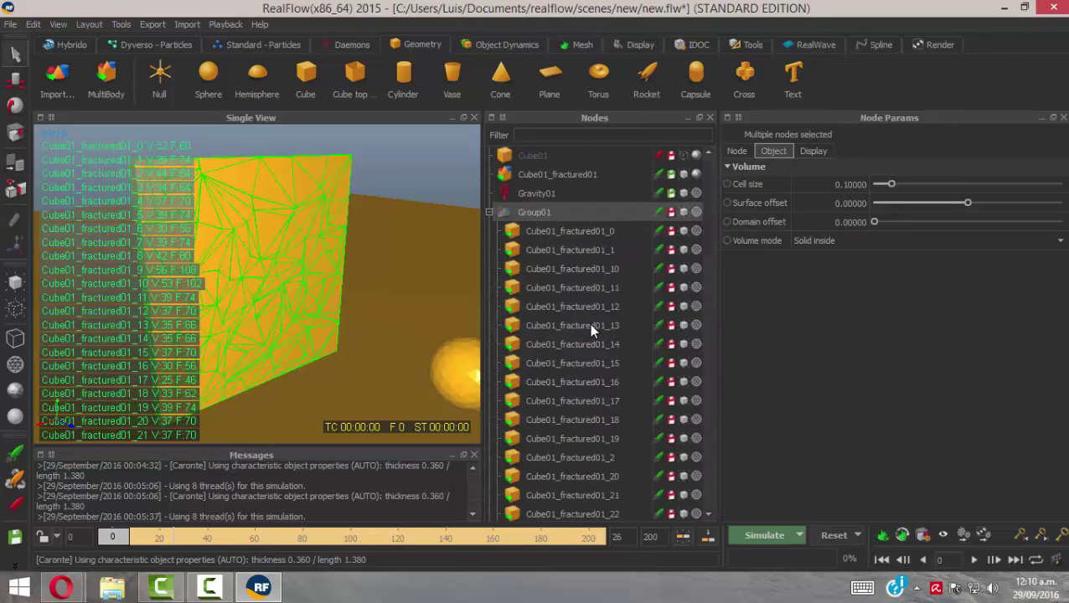
Step: Rename the new group of wall pieces as Fractura and collapse it in the node list
{"action": "double_click", "coordinate": [535, 219]}
{"action": "type", "text": "Fractura"}
{"action": "key", "text": "Return"}
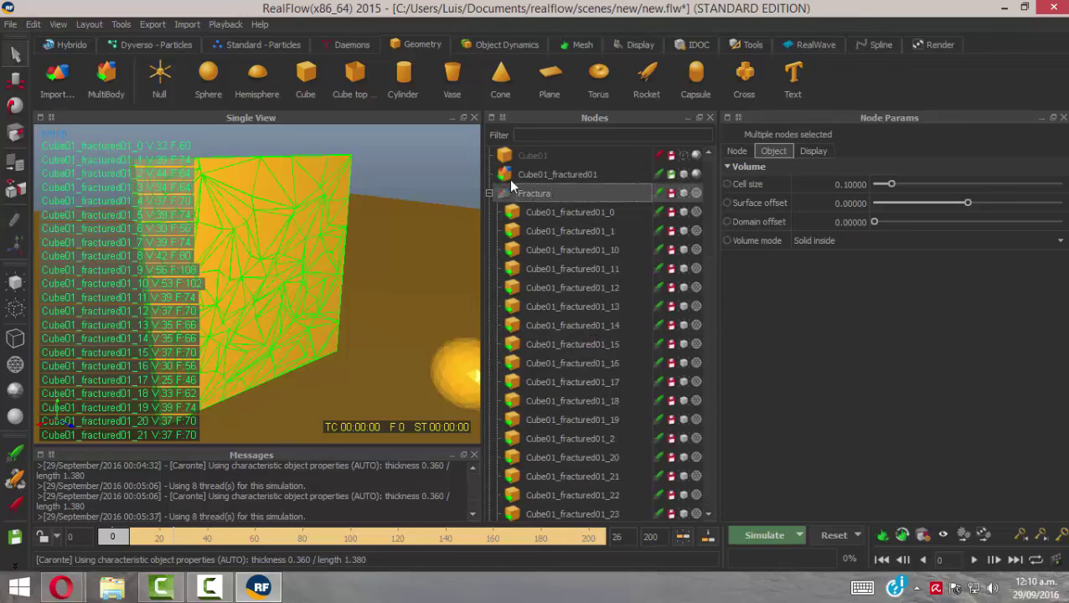
{"action": "left_click", "coordinate": [487, 194]}
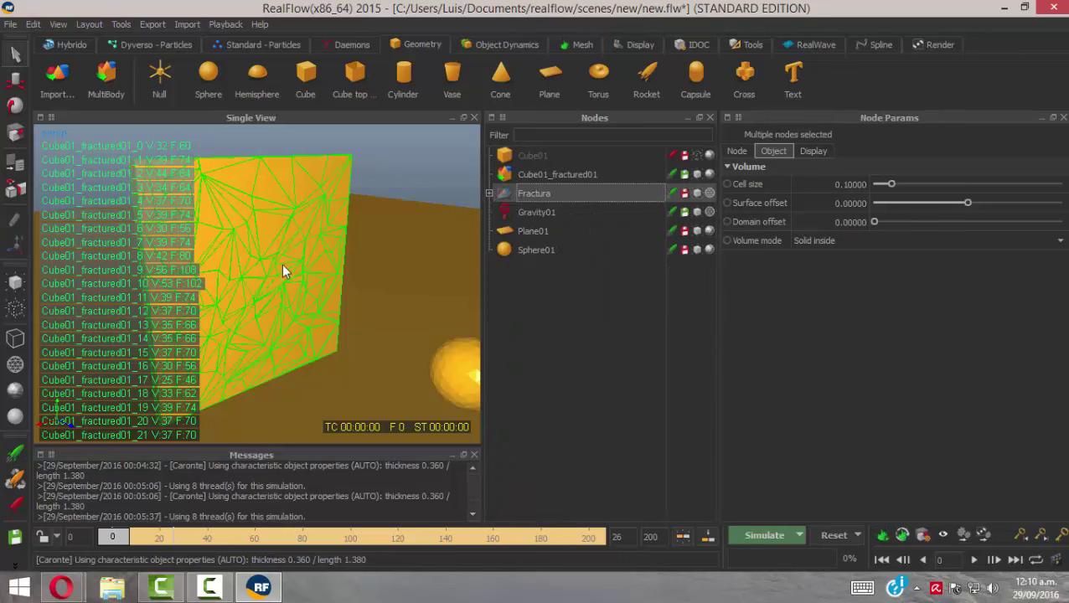
Step: Delete the original Cube01_fractured01 MultiBody and the hidden Cube01, keeping the imported Fractura pieces
{"action": "left_click", "coordinate": [544, 176]}
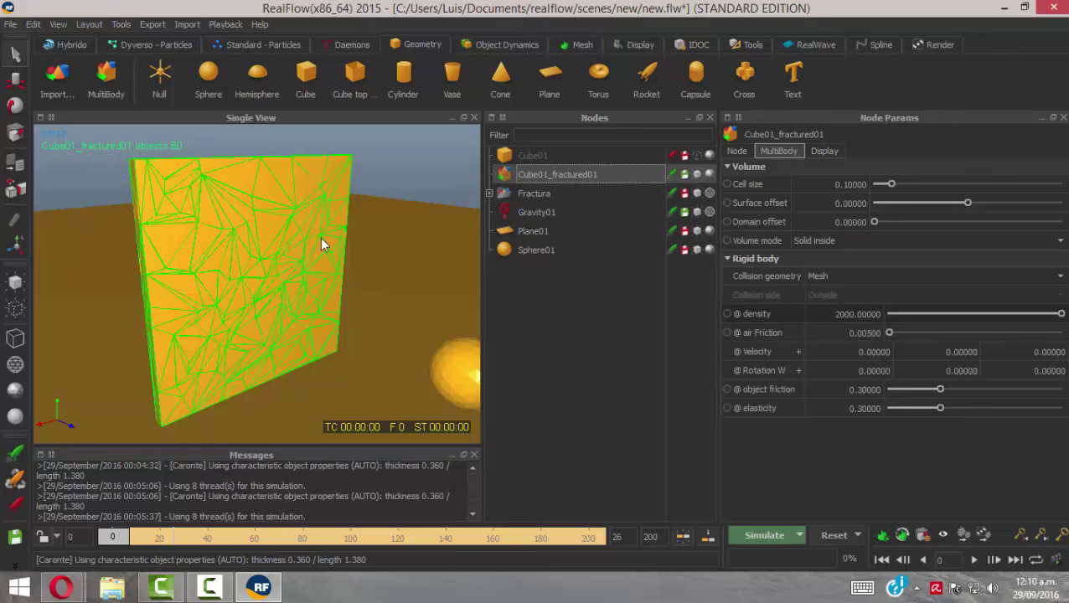
{"action": "key", "text": "Delete"}
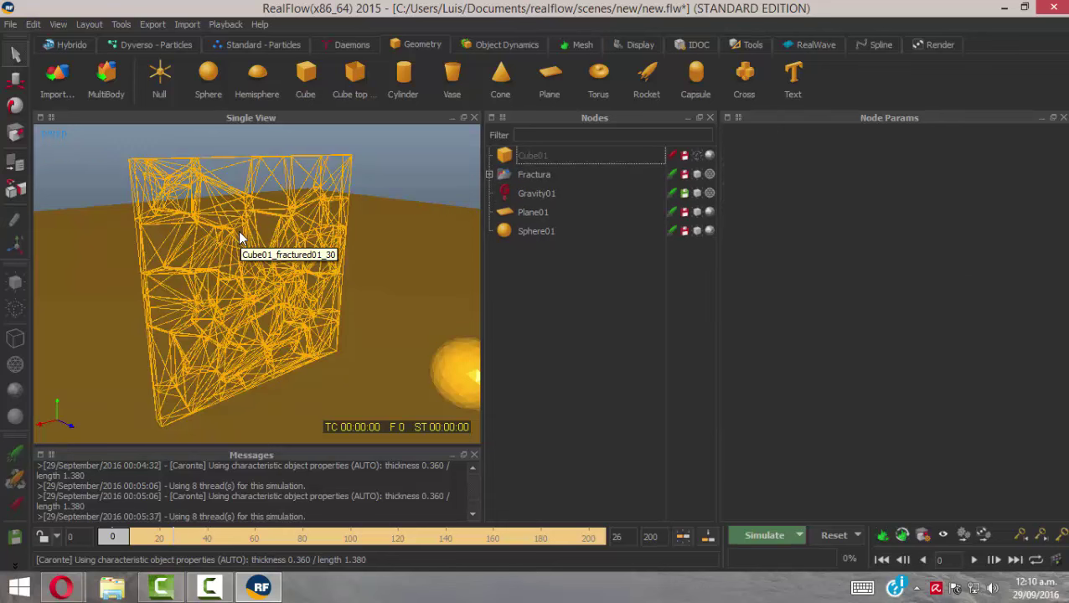
{"action": "left_click", "coordinate": [543, 174]}
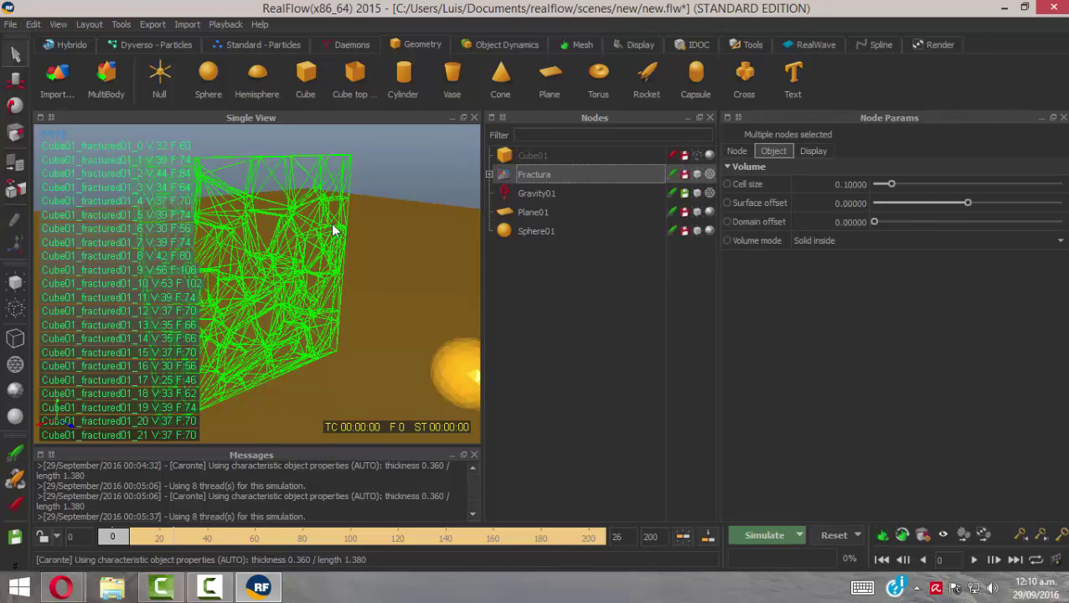
{"action": "left_click", "coordinate": [533, 156]}
{"action": "key", "text": "Delete"}
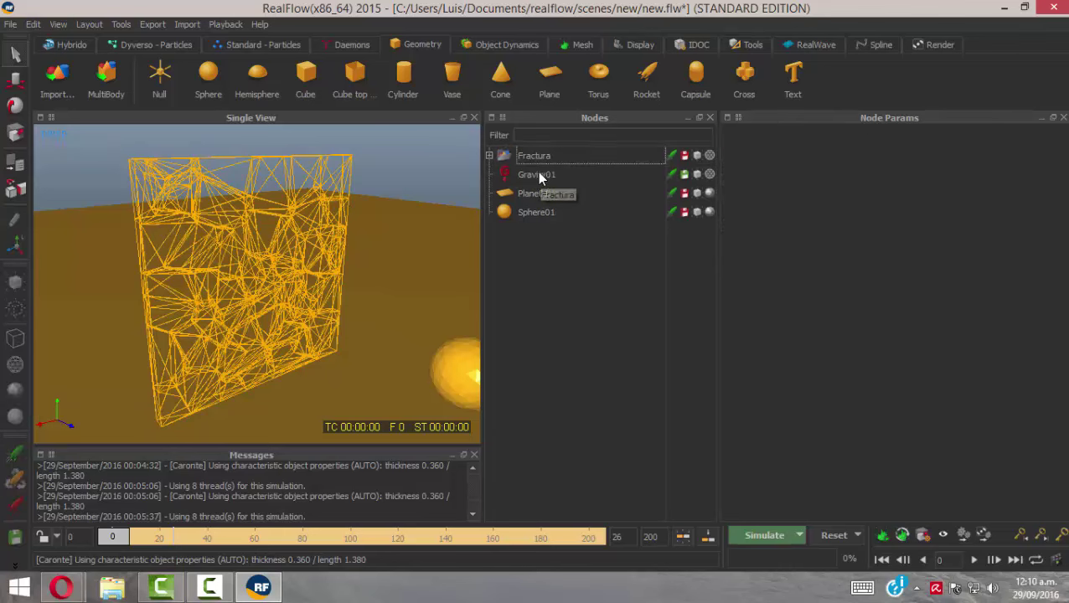
Step: Set all pieces of the Fractura group to shaded display and view the wall from a slightly different angle
{"action": "left_click", "coordinate": [541, 157]}
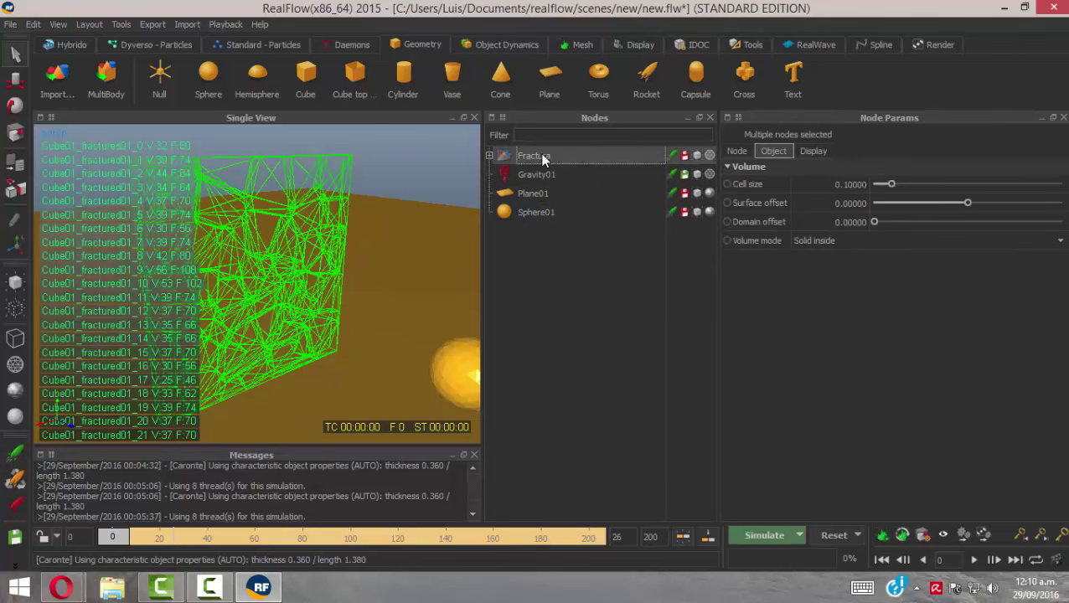
{"action": "left_click", "coordinate": [19, 389]}
{"action": "mouse_move", "coordinate": [307, 307]}
{"action": "left_mouse_down", "text": "alt"}
{"action": "mouse_move", "coordinate": [327, 313]}
{"action": "mouse_move", "coordinate": [223, 274]}
{"action": "left_mouse_up", "text": "alt"}
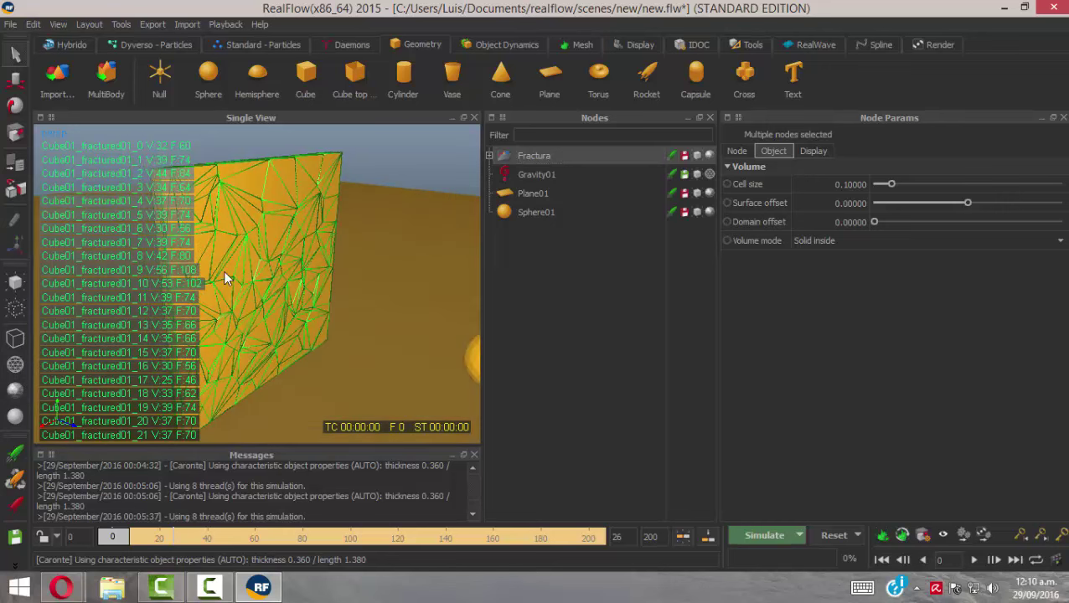
{"action": "left_click_drag", "start_coordinate": [312, 265], "coordinate": [293, 268], "text": "alt"}
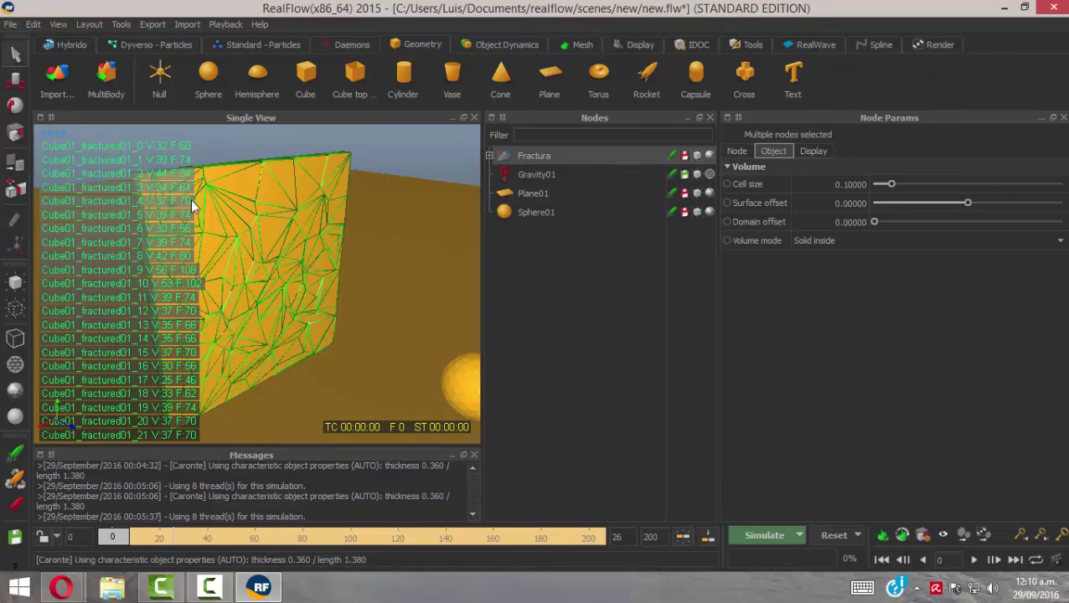
Step: Collapse and select the whole Fractura group, and make its pieces active rigid bodies
{"action": "left_click", "coordinate": [380, 157]}
{"action": "left_click", "coordinate": [298, 234]}
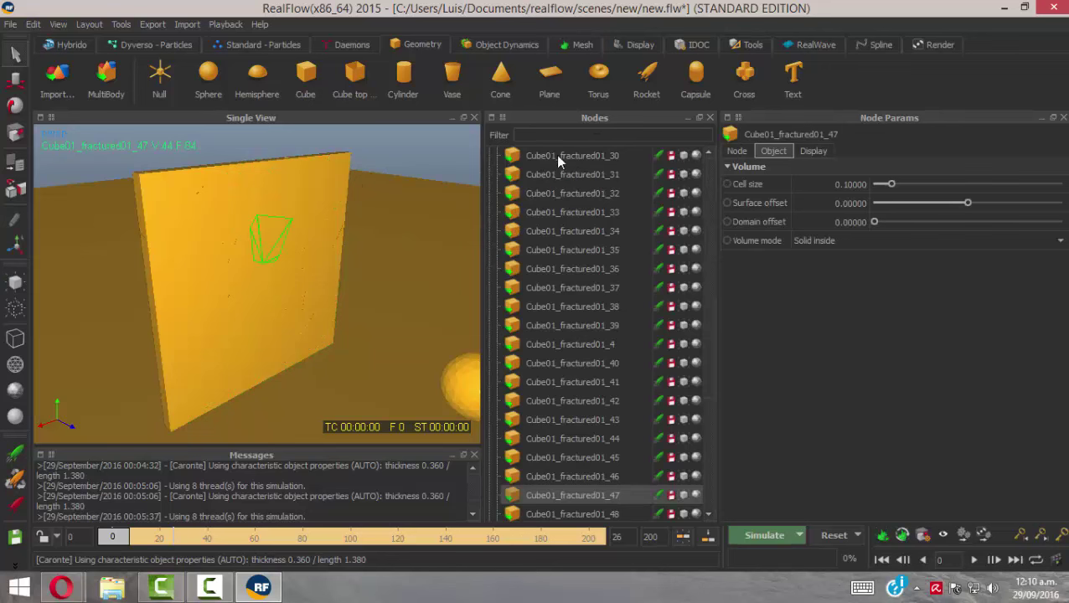
{"action": "scroll", "coordinate": [717, 339], "scroll_direction": "up", "scroll_amount": 8}
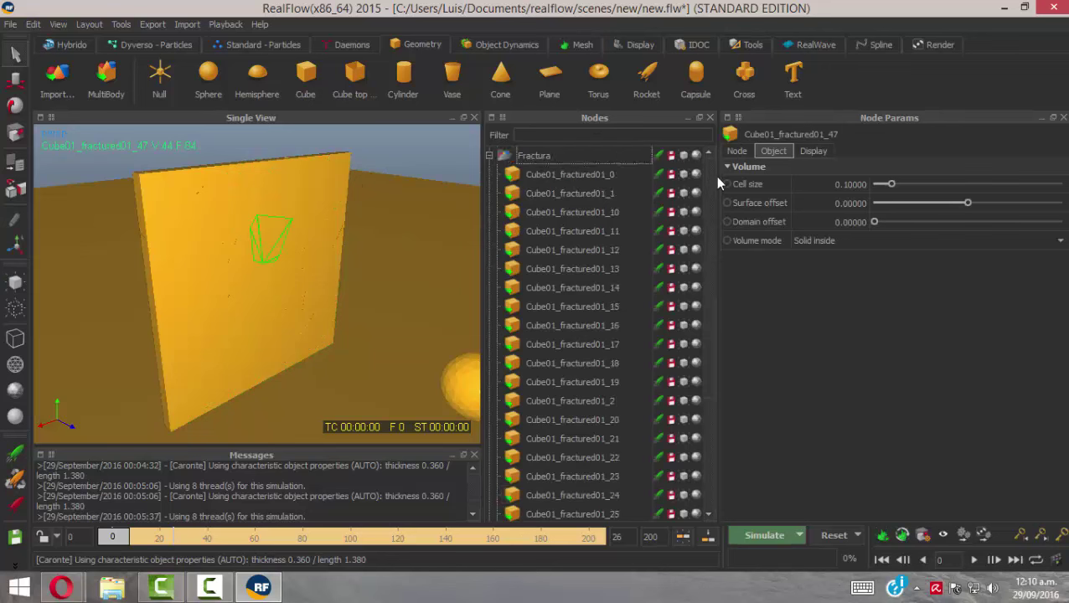
{"action": "left_click", "coordinate": [489, 156]}
{"action": "left_click", "coordinate": [524, 155]}
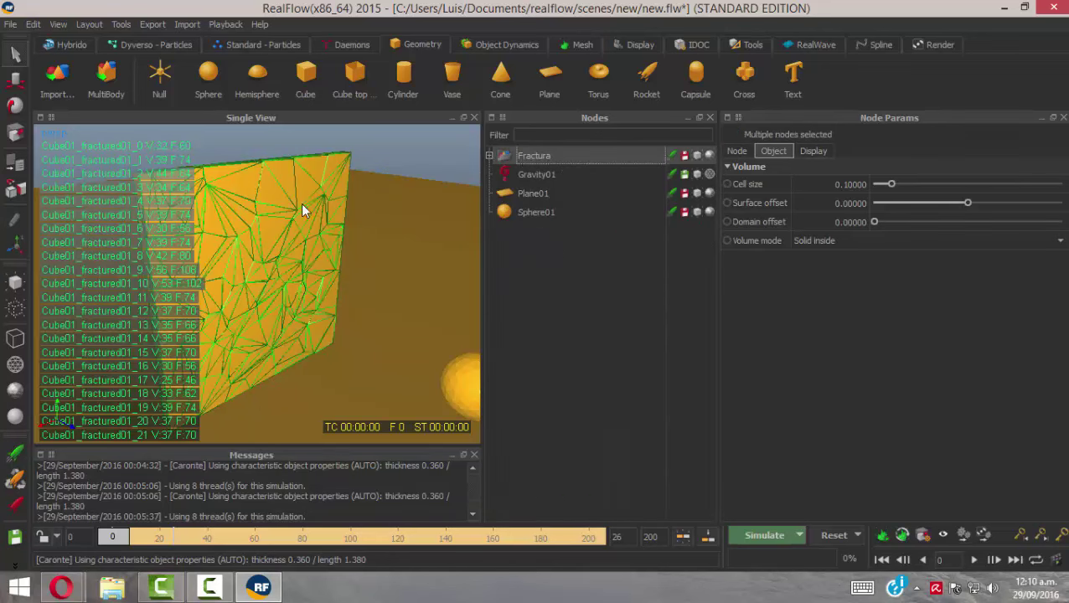
{"action": "left_click", "coordinate": [500, 44]}
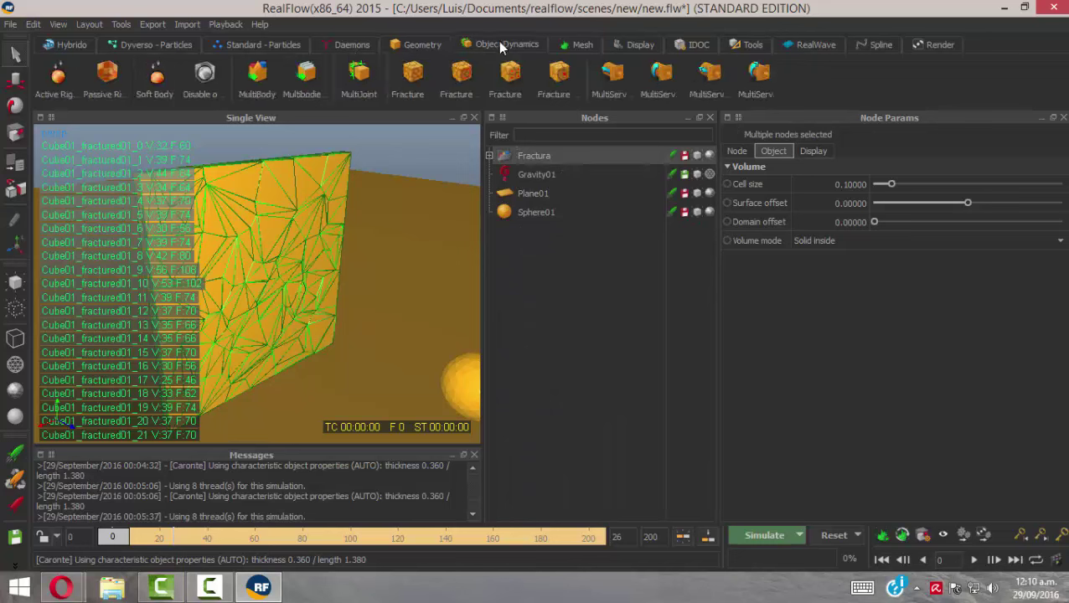
{"action": "left_click", "coordinate": [57, 78]}
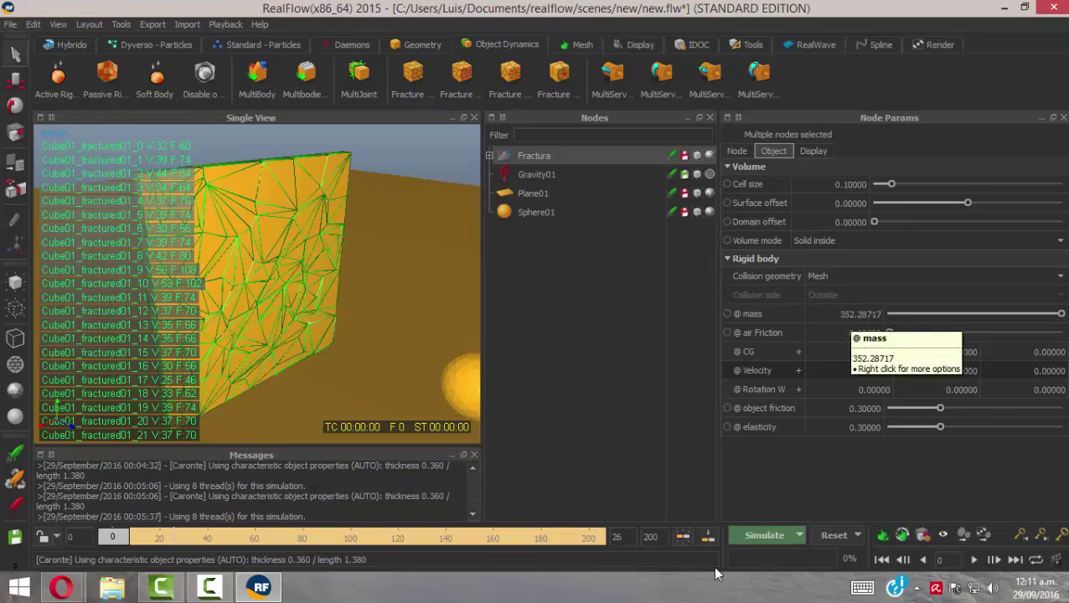
Step: Reset the scene, enlarge the 3D view, and simulate the sphere hitting the Fractura pieces up to about frame 16
{"action": "left_click", "coordinate": [832, 537]}
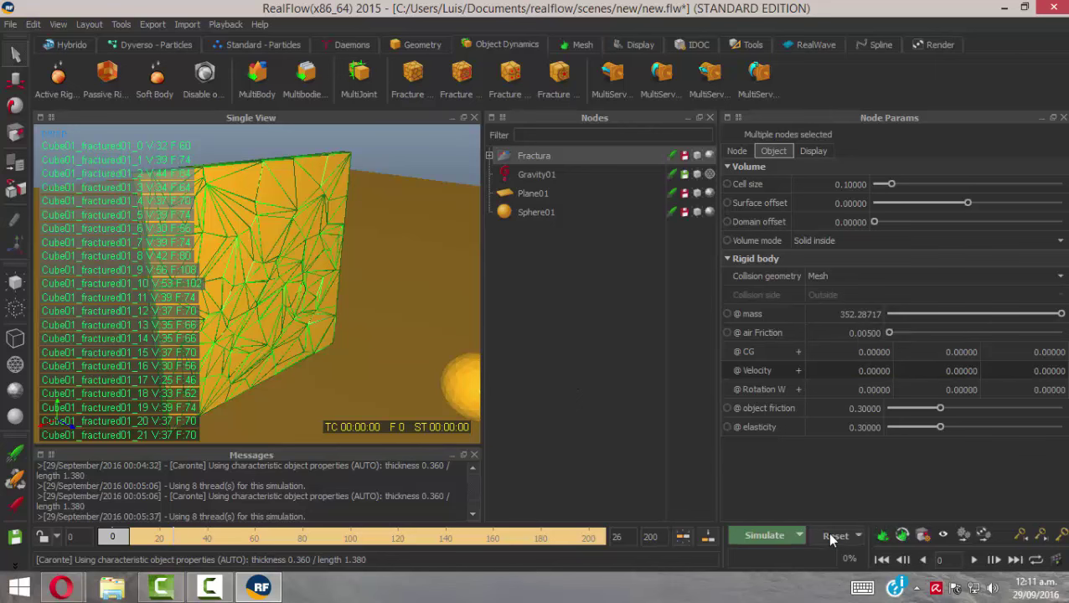
{"action": "left_click", "coordinate": [503, 300]}
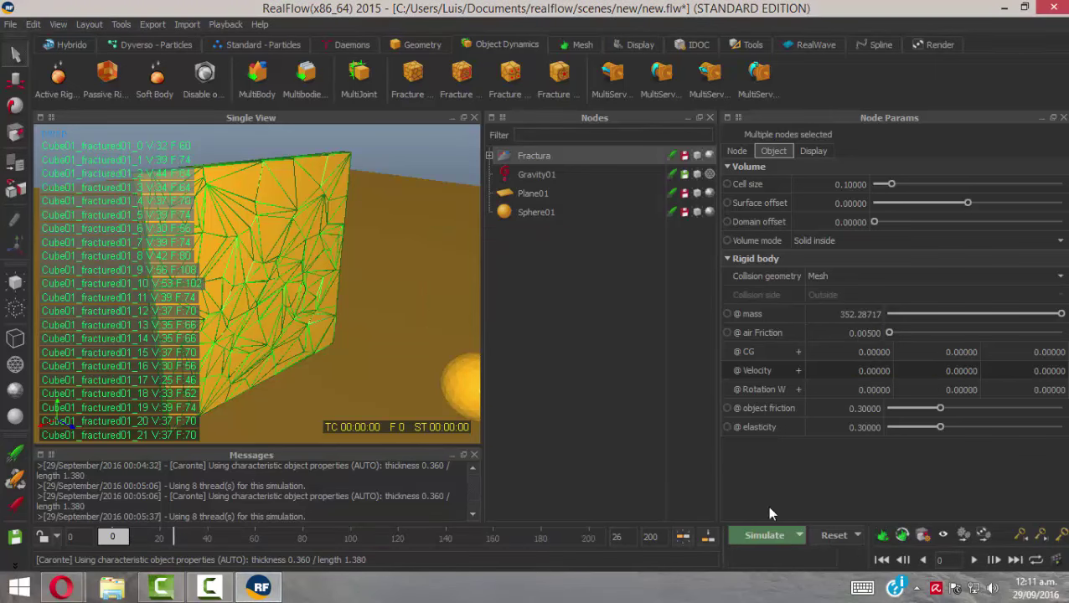
{"action": "left_click_drag", "start_coordinate": [483, 306], "coordinate": [569, 313]}
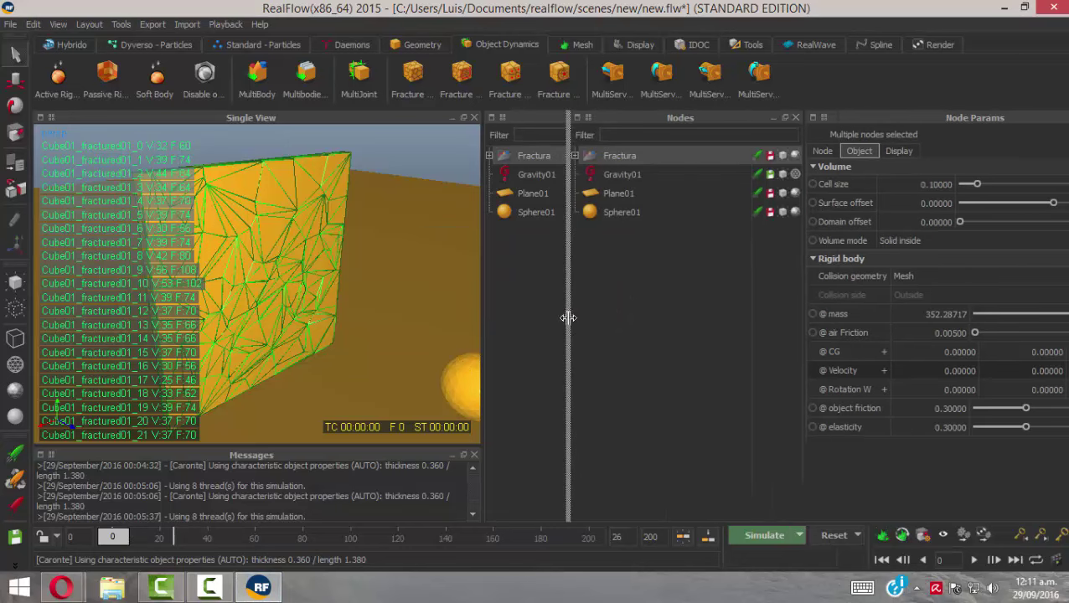
{"action": "left_click", "coordinate": [759, 535]}
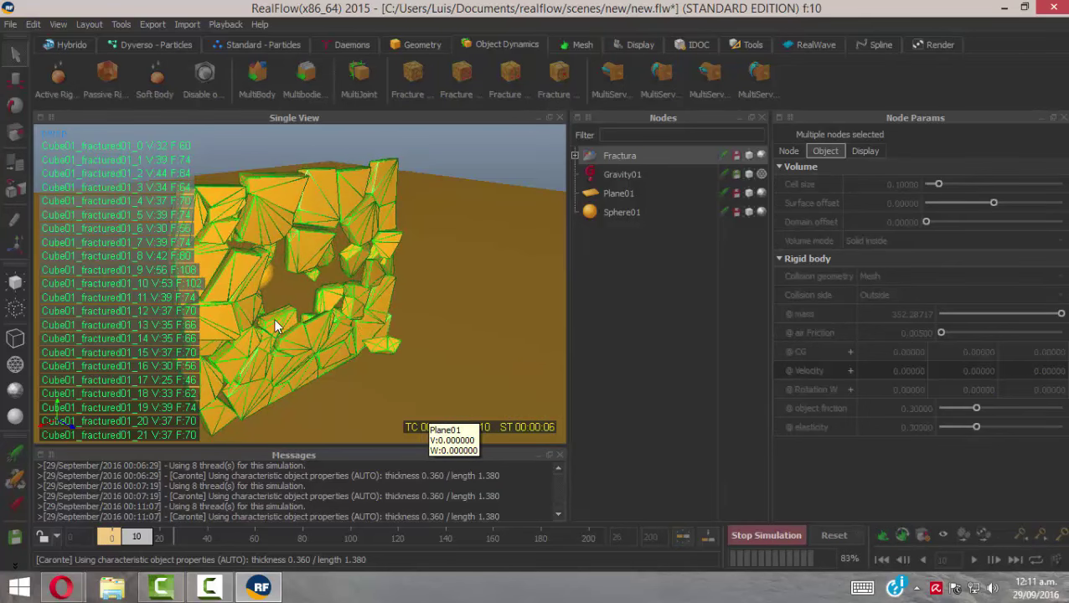
{"action": "left_click_drag", "start_coordinate": [299, 373], "coordinate": [358, 355], "text": "alt"}
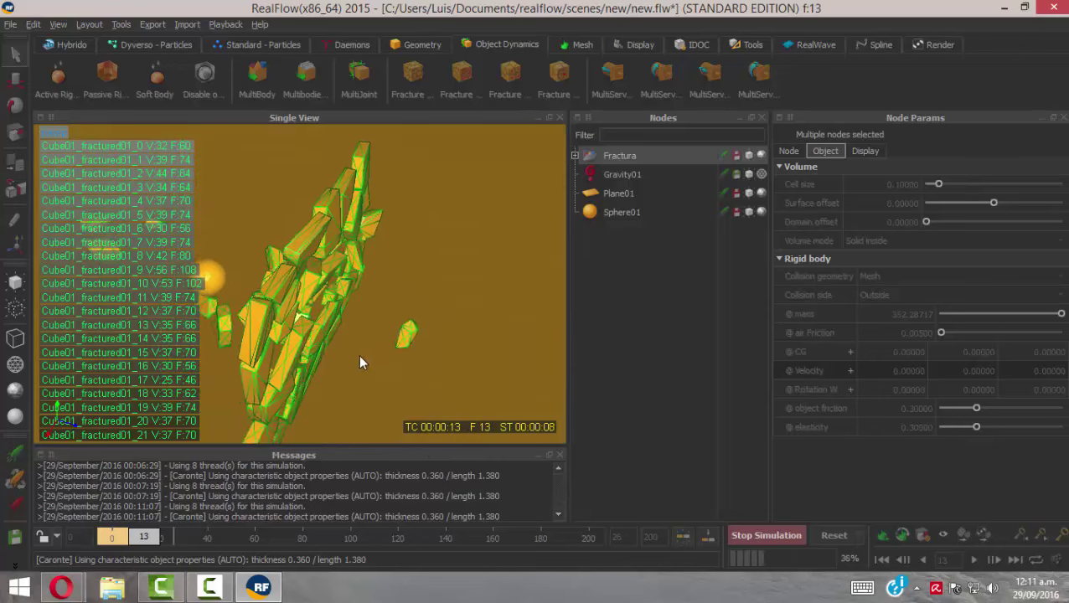
{"action": "left_click", "coordinate": [773, 535]}
Step: Reset the simulation to frame 0 and return to an angled view of the intact wall
{"action": "left_click", "coordinate": [829, 534]}
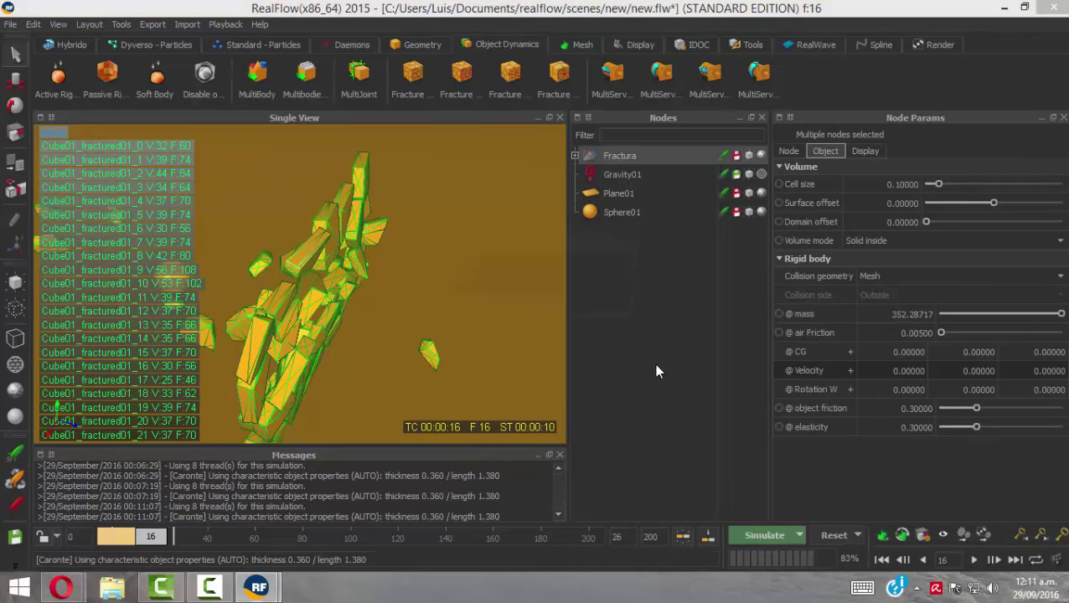
{"action": "left_click", "coordinate": [506, 299]}
{"action": "left_click_drag", "start_coordinate": [437, 330], "coordinate": [341, 322], "text": "alt"}
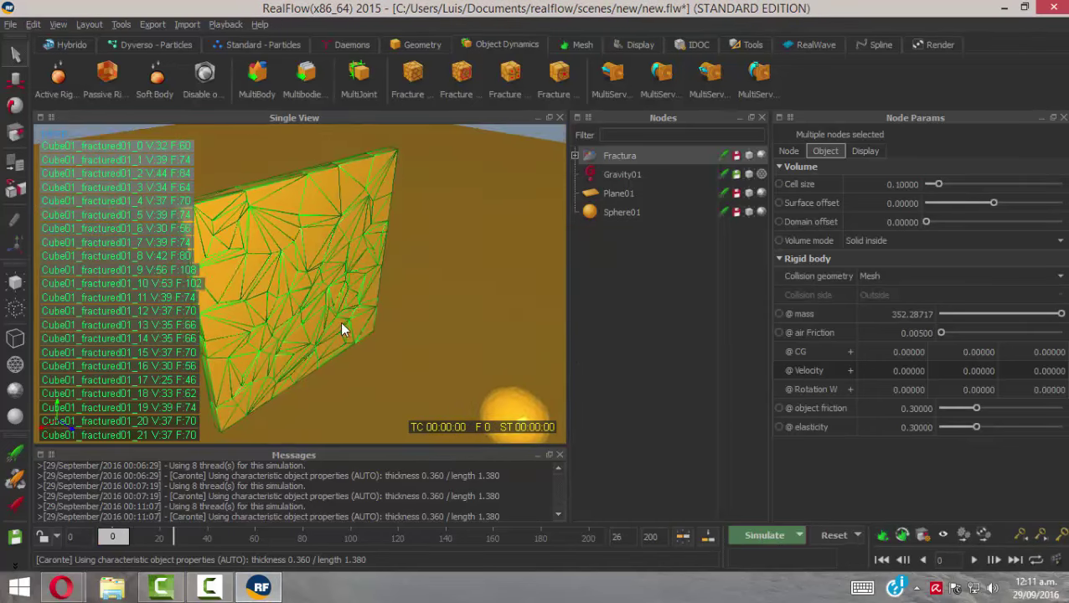
Step: Set the rigid body mass of all pieces in the Fractura group to 500
{"action": "left_click", "coordinate": [614, 158]}
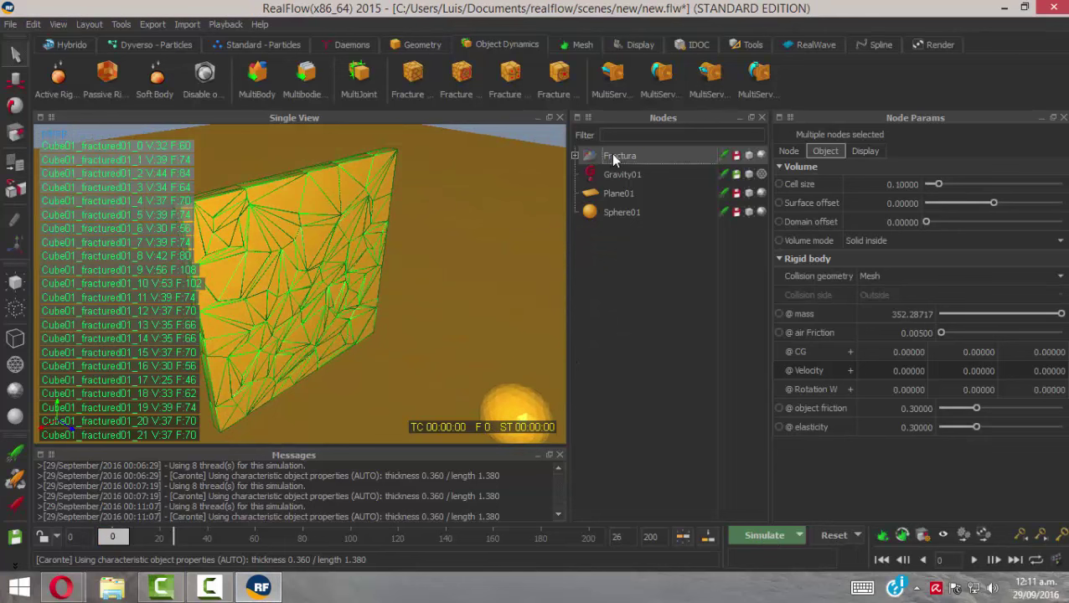
{"action": "double_click", "coordinate": [894, 314]}
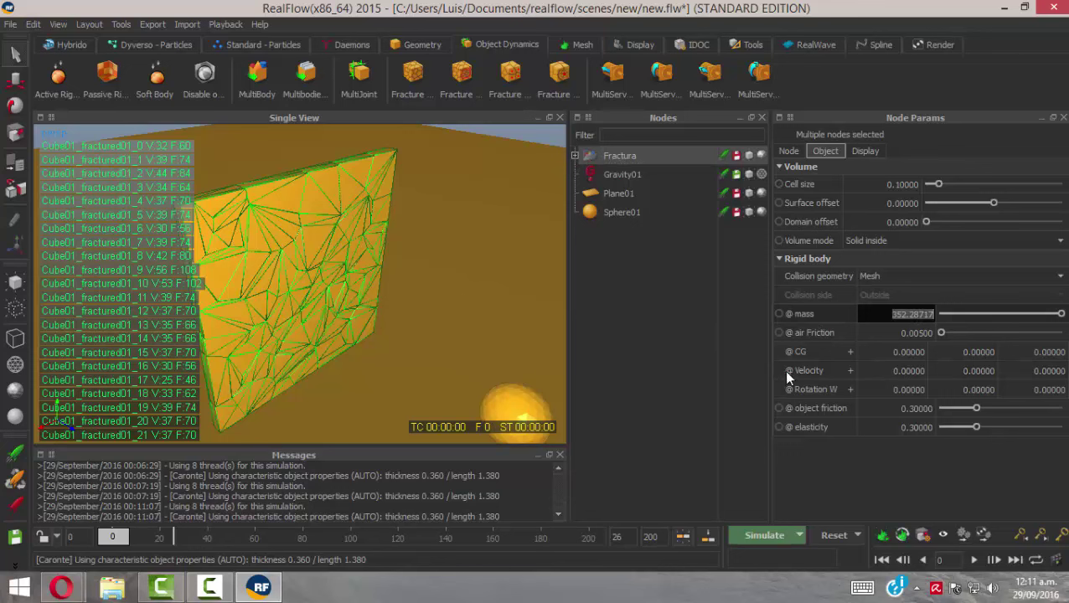
{"action": "key", "text": "End"}
{"action": "key", "text": "ctrl+a"}
{"action": "type", "text": "5"}
{"action": "key", "text": "Return"}
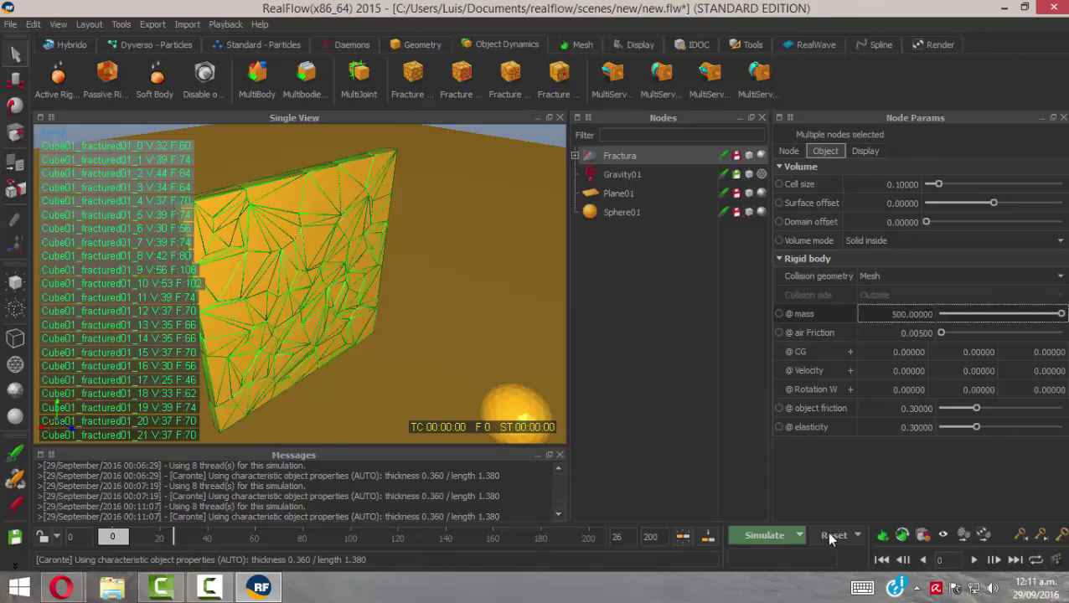
Step: Simulate the sphere hitting the wall up to about frame 20, watch it from the side, and reset the simulation to frame 0
{"action": "left_click", "coordinate": [758, 536]}
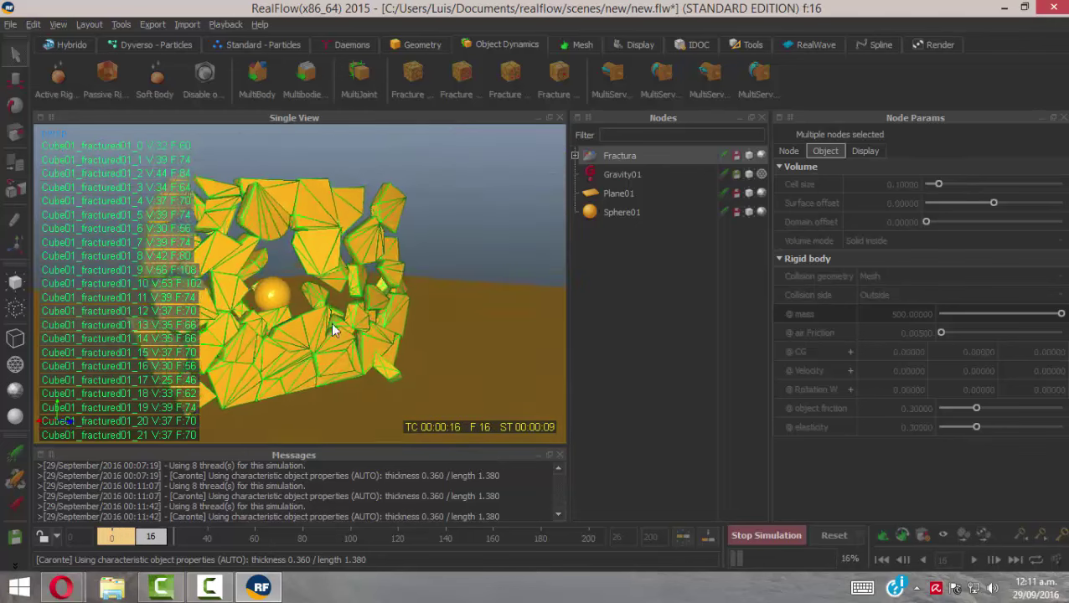
{"action": "left_click_drag", "start_coordinate": [332, 329], "coordinate": [349, 353], "text": "alt"}
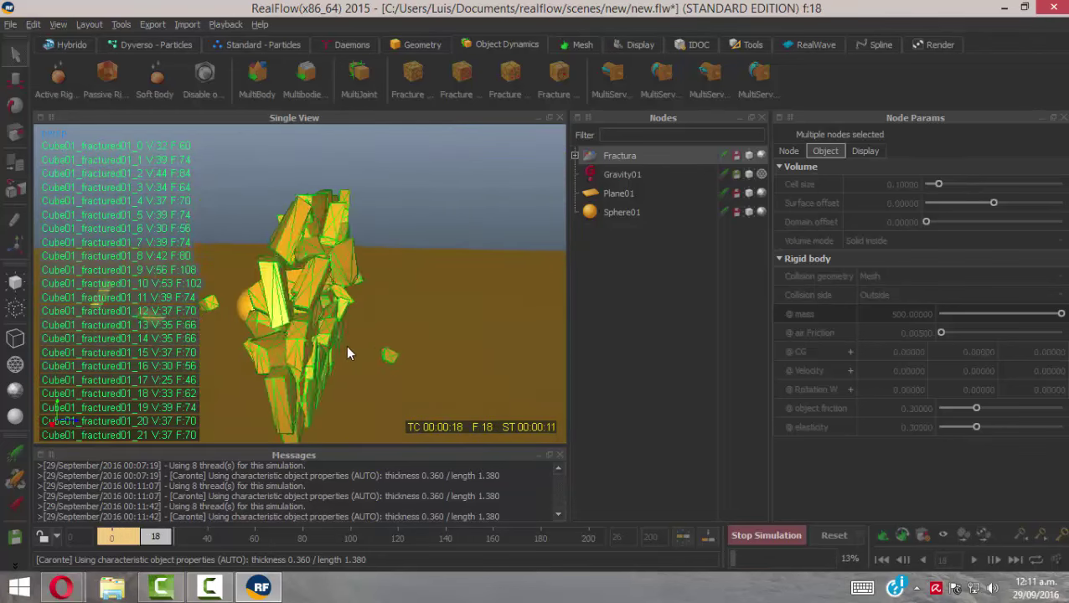
{"action": "left_click", "coordinate": [763, 535]}
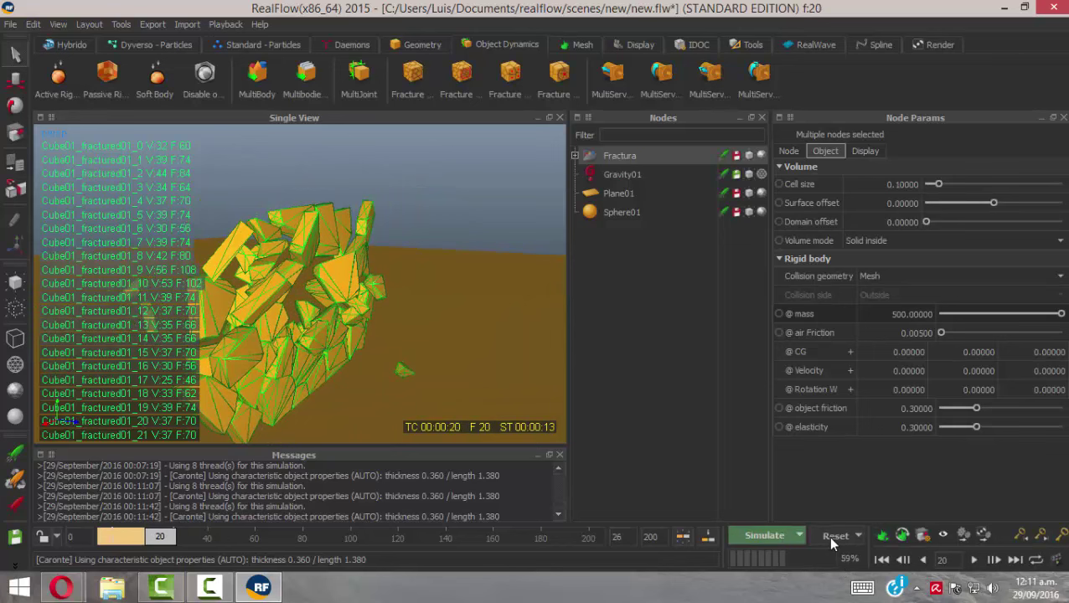
{"action": "left_click", "coordinate": [832, 541]}
{"action": "left_click", "coordinate": [495, 298]}
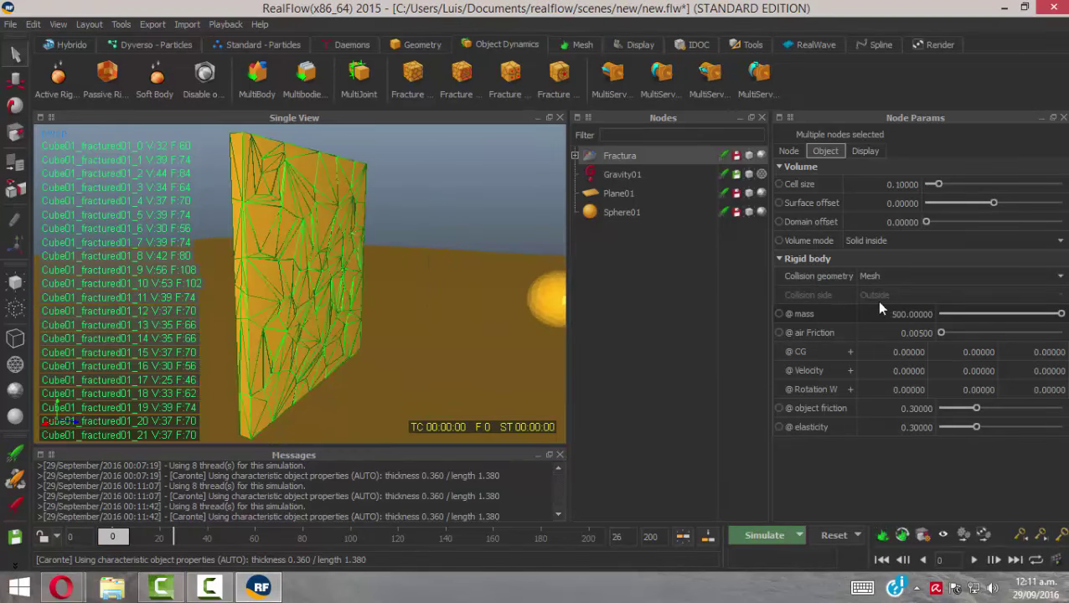
{"action": "left_click_drag", "start_coordinate": [415, 293], "coordinate": [590, 359], "text": "alt"}
Step: Set the rigid body mass of the Fractura pieces to 800
{"action": "left_click", "coordinate": [880, 314]}
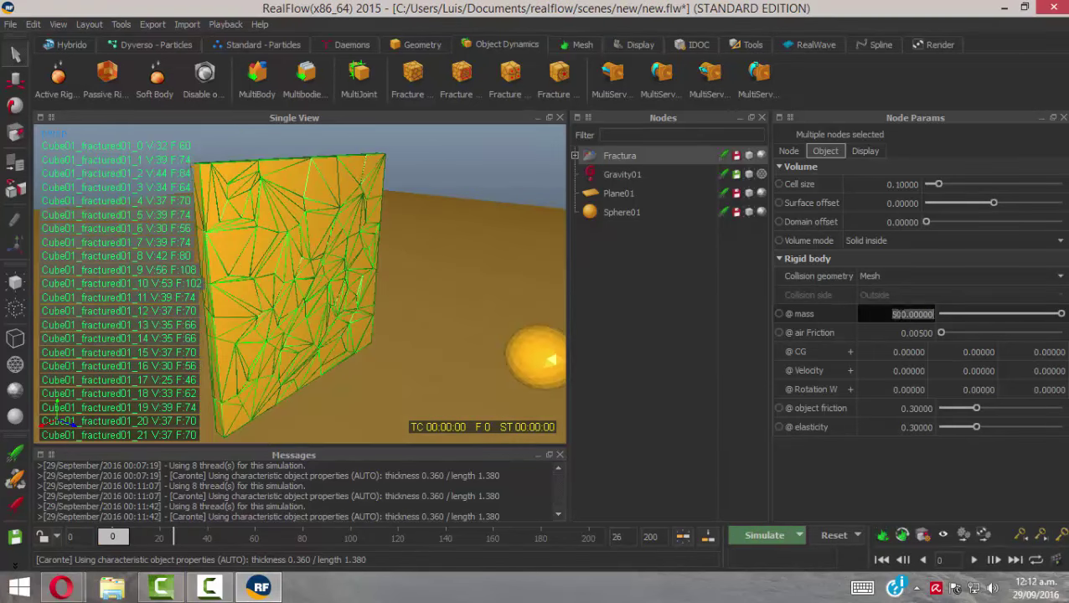
{"action": "type", "text": "8"}
{"action": "key", "text": "Return"}
Step: Simulate the impact up to about frame 19 in a widened 3D view and examine the broken wall from several angles
{"action": "left_click", "coordinate": [764, 537]}
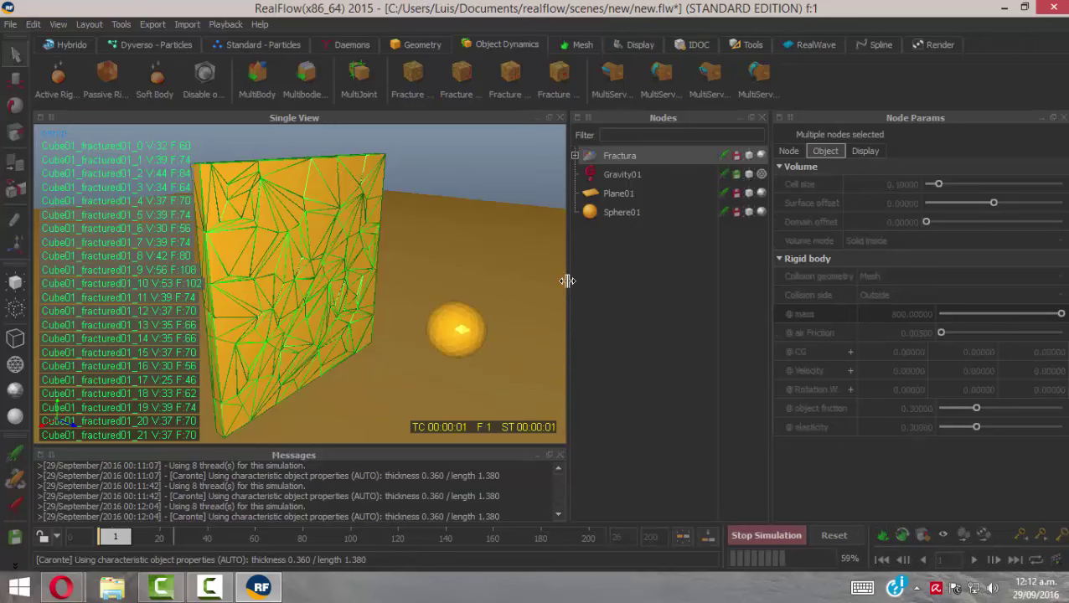
{"action": "left_click_drag", "start_coordinate": [569, 282], "coordinate": [651, 279]}
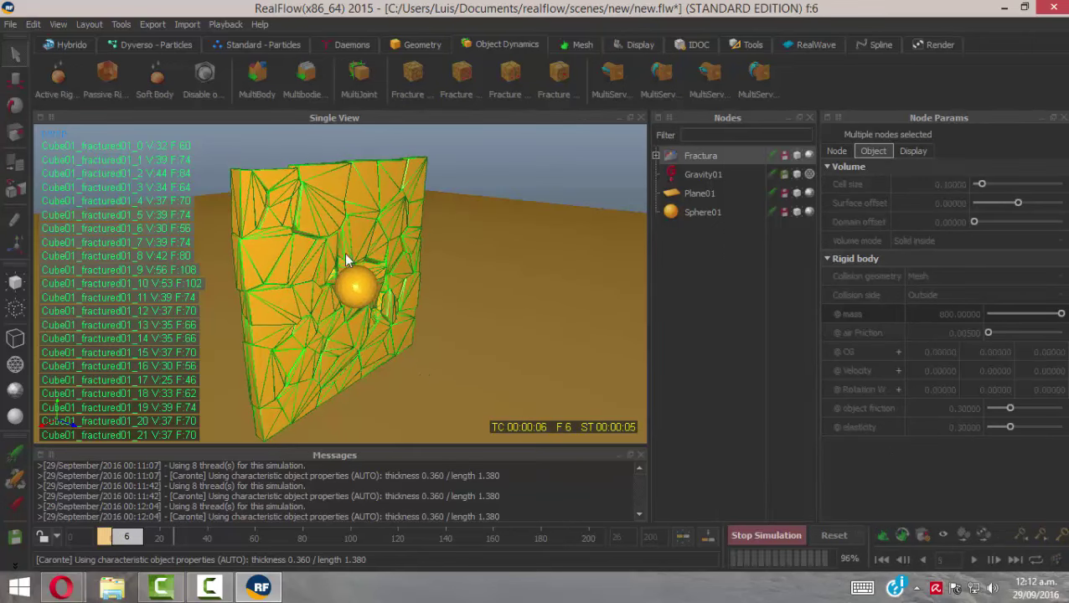
{"action": "left_click_drag", "start_coordinate": [355, 311], "coordinate": [267, 277], "text": "alt"}
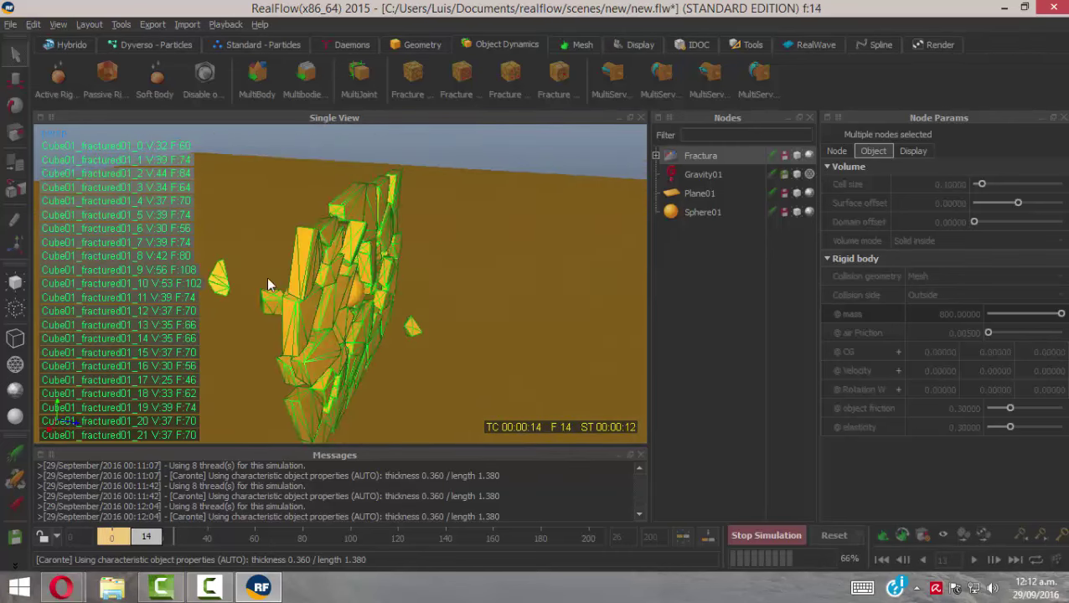
{"action": "left_click", "coordinate": [775, 535]}
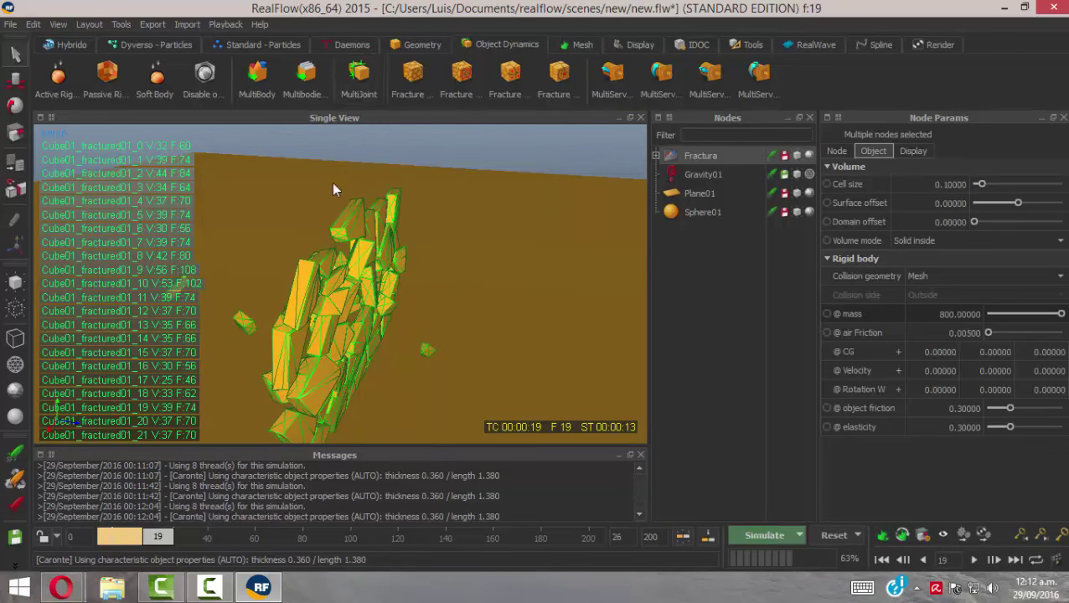
{"action": "left_click_drag", "start_coordinate": [314, 376], "coordinate": [265, 338], "text": "alt"}
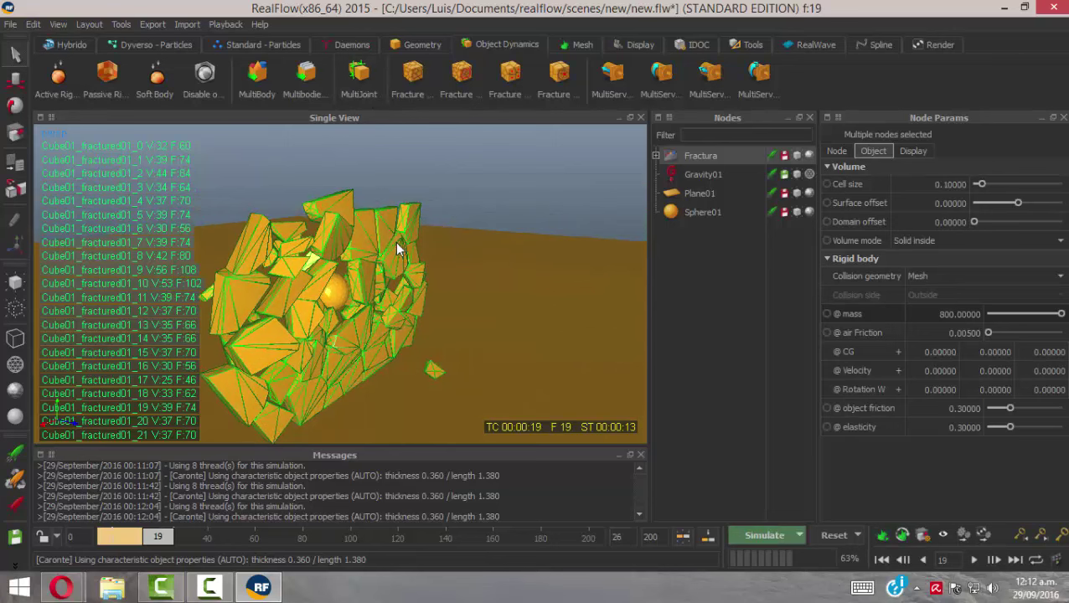
Step: Reset the simulation to frame 0 and view the intact wall and sphere at an angle
{"action": "left_click", "coordinate": [833, 536]}
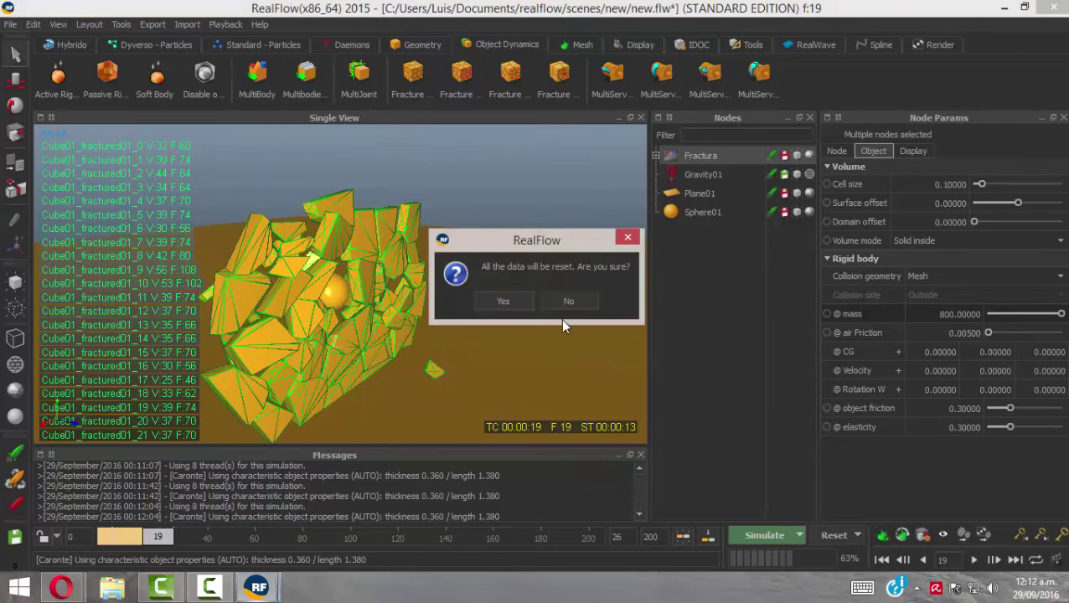
{"action": "left_click", "coordinate": [502, 303]}
{"action": "left_click_drag", "start_coordinate": [430, 310], "coordinate": [394, 330], "text": "alt"}
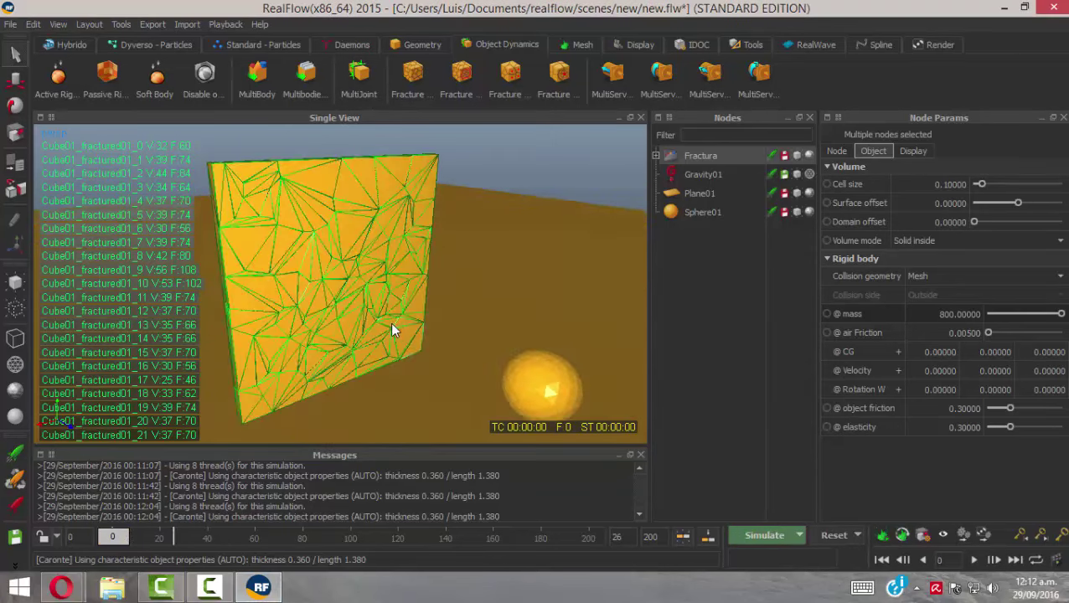
{"action": "left_click_drag", "start_coordinate": [394, 268], "coordinate": [475, 286], "text": "alt"}
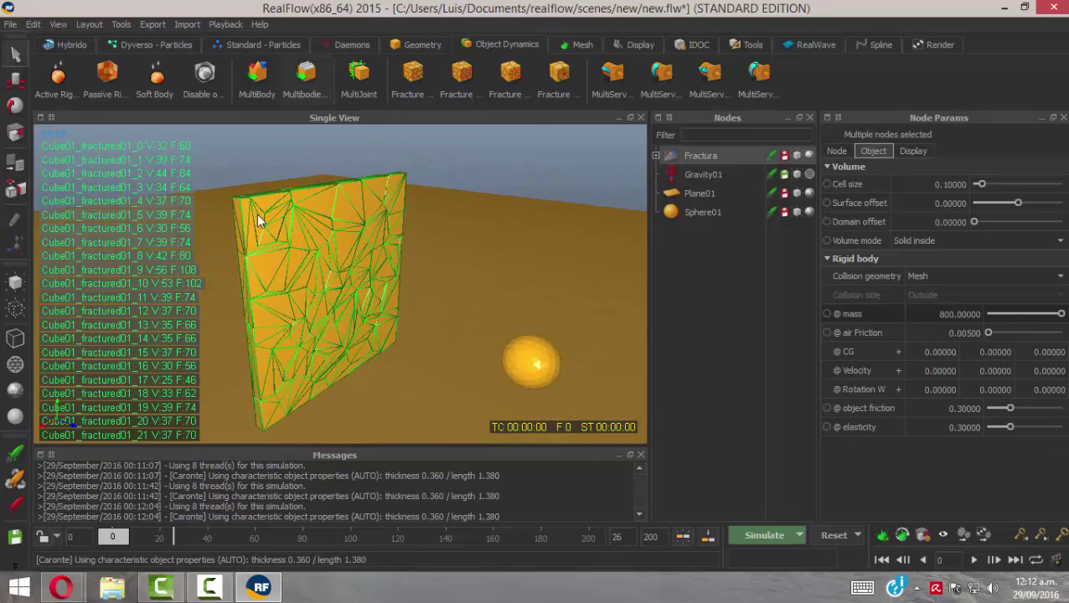
Step: Show the Relationship Editor in an enlarged window, with Hub01 between the other nodes and the Fractura group on its free side
{"action": "key", "text": "F8"}
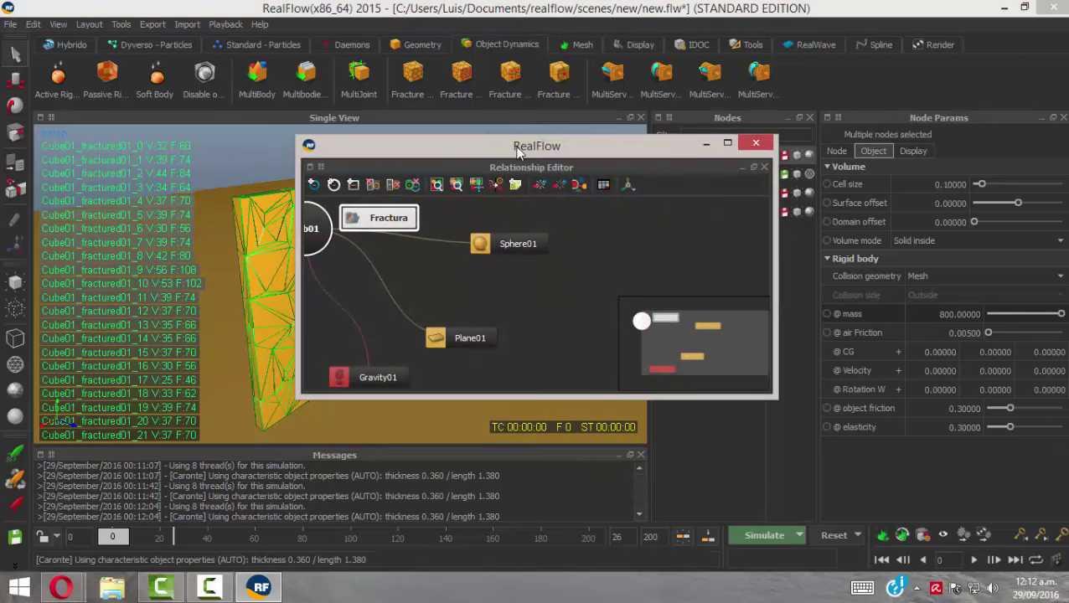
{"action": "left_click_drag", "start_coordinate": [518, 149], "coordinate": [464, 31]}
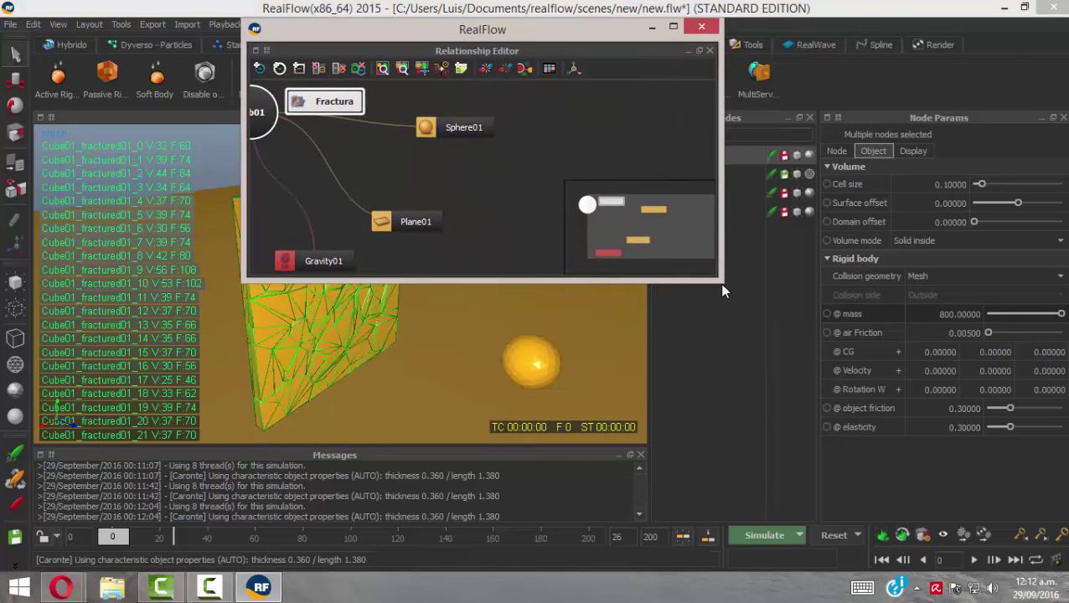
{"action": "left_click_drag", "start_coordinate": [719, 283], "coordinate": [946, 521]}
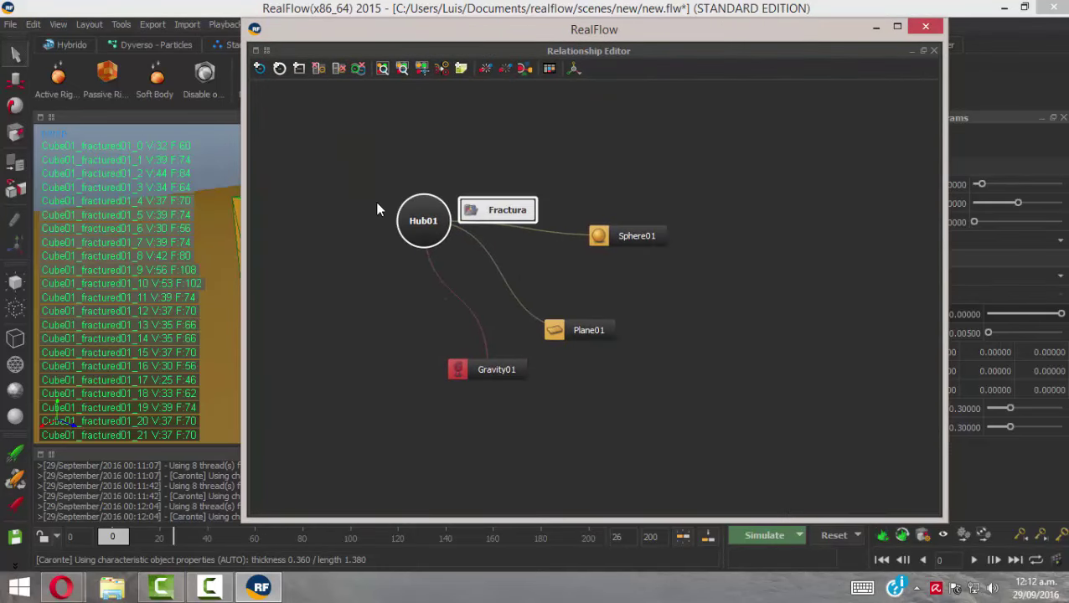
{"action": "left_click_drag", "start_coordinate": [424, 222], "coordinate": [499, 288]}
{"action": "left_click_drag", "start_coordinate": [491, 212], "coordinate": [369, 302]}
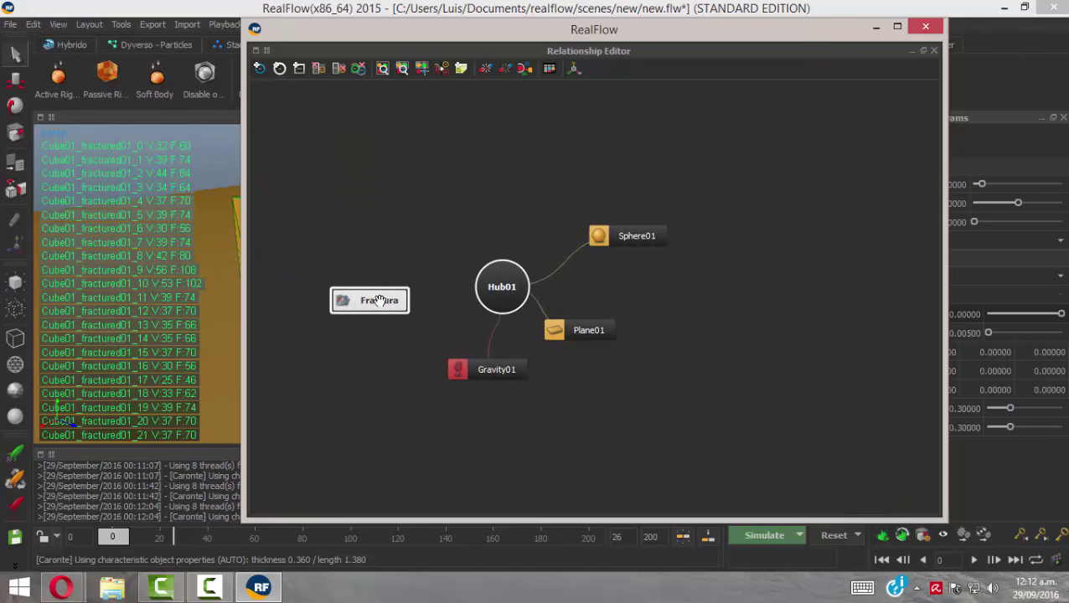
Step: Place the Plane01 node above the Fractura group in the Relationship Editor and rename it Piso
{"action": "left_click_drag", "start_coordinate": [606, 330], "coordinate": [419, 187]}
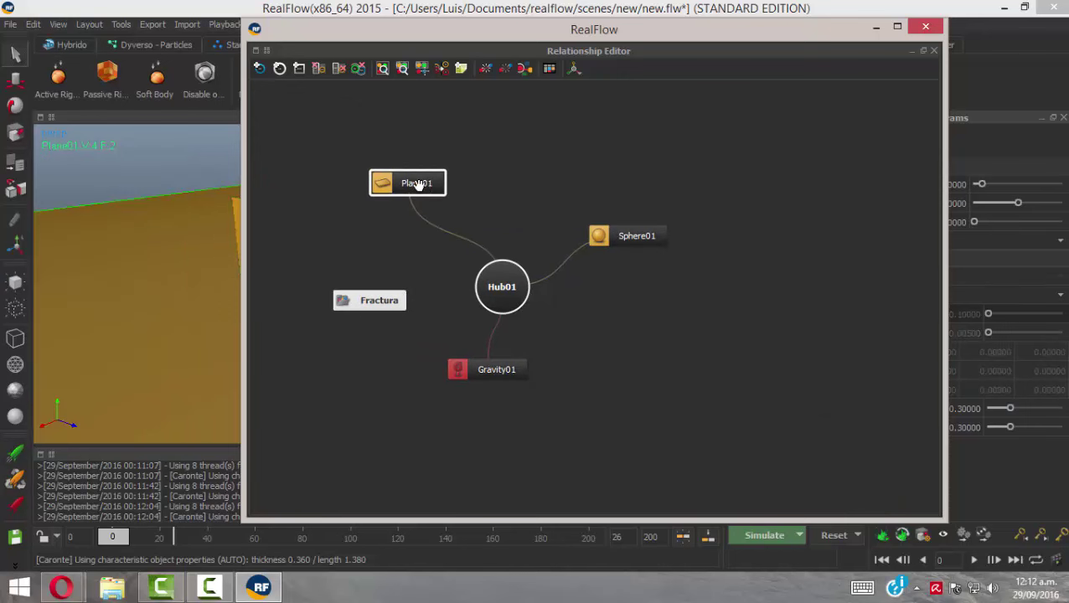
{"action": "right_click", "coordinate": [417, 184]}
{"action": "left_click", "coordinate": [463, 236]}
{"action": "key", "text": "ctrl+a"}
{"action": "type", "text": "Piso"}
{"action": "key", "text": "Return"}
Step: Place the Sphere01 node beside Piso, above Hub01, and rename it BalaCañon
{"action": "left_click_drag", "start_coordinate": [628, 236], "coordinate": [501, 181]}
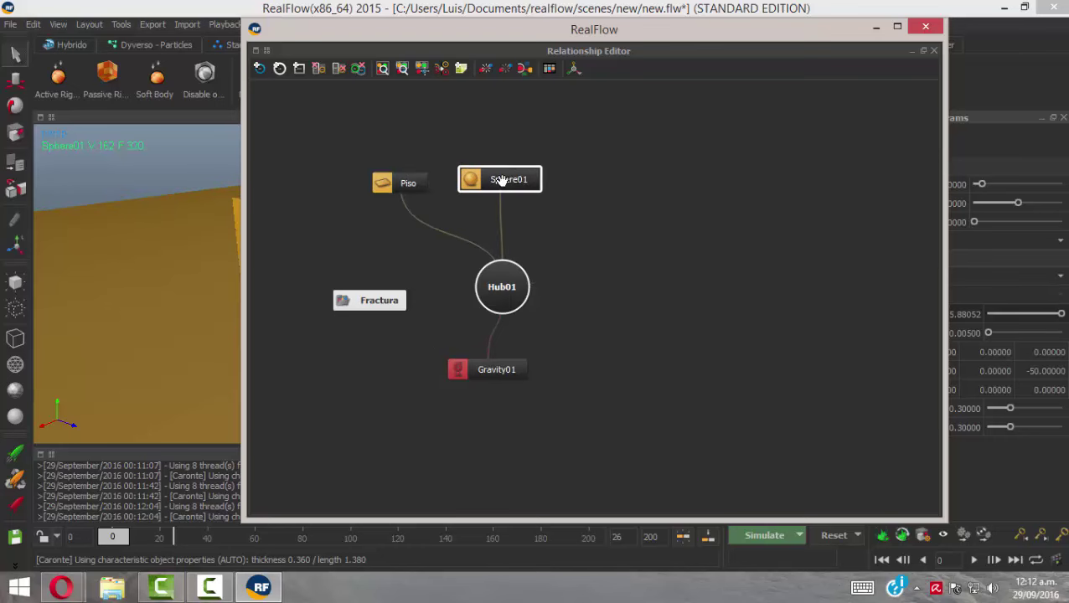
{"action": "right_click", "coordinate": [508, 182]}
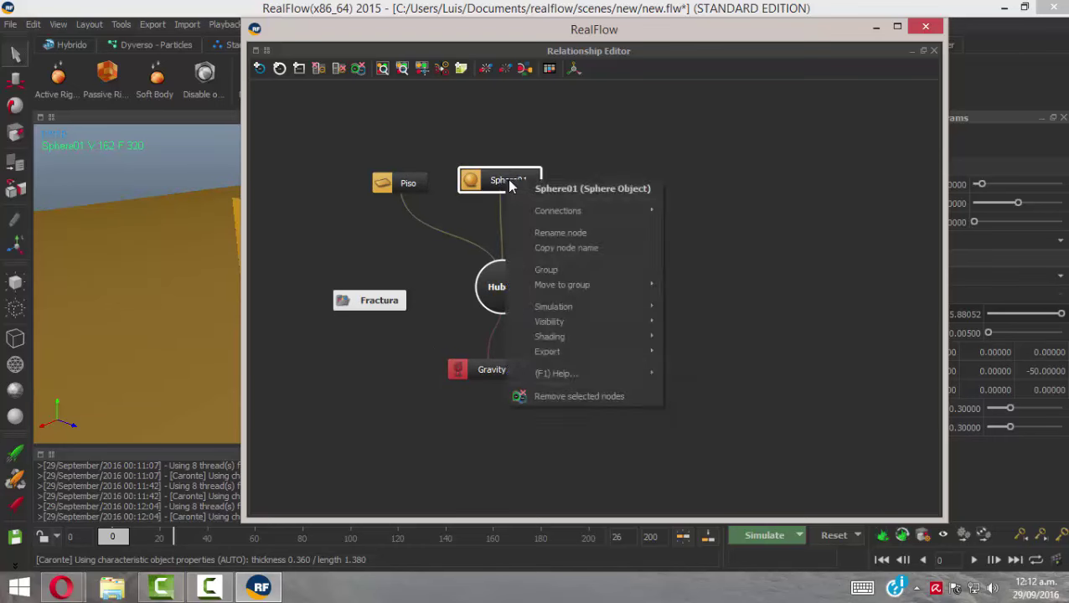
{"action": "left_click", "coordinate": [553, 234]}
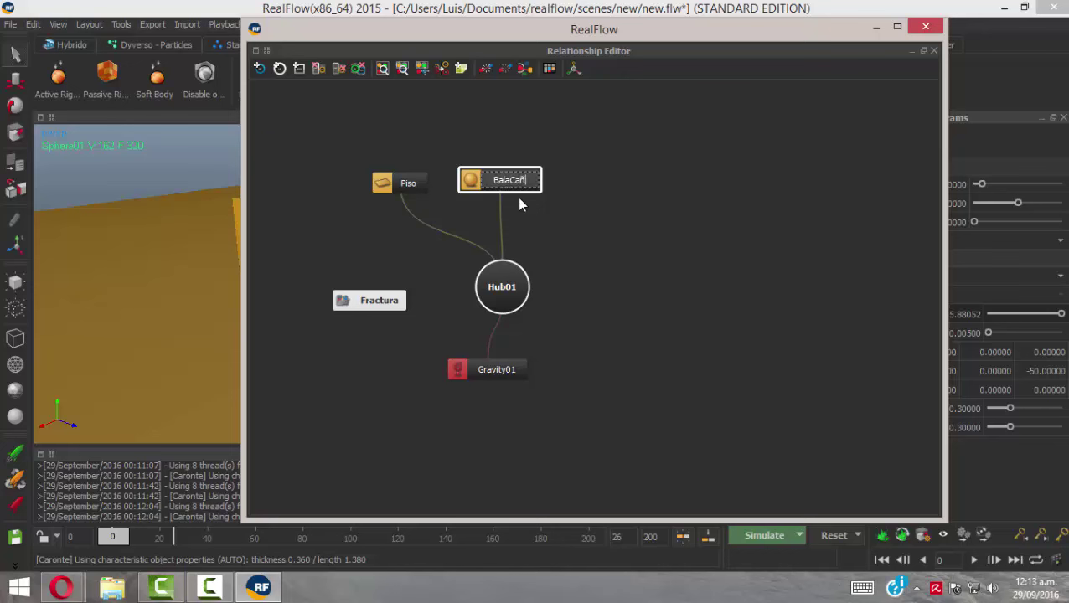
{"action": "type", "text": "n"}
{"action": "key", "text": "Return"}
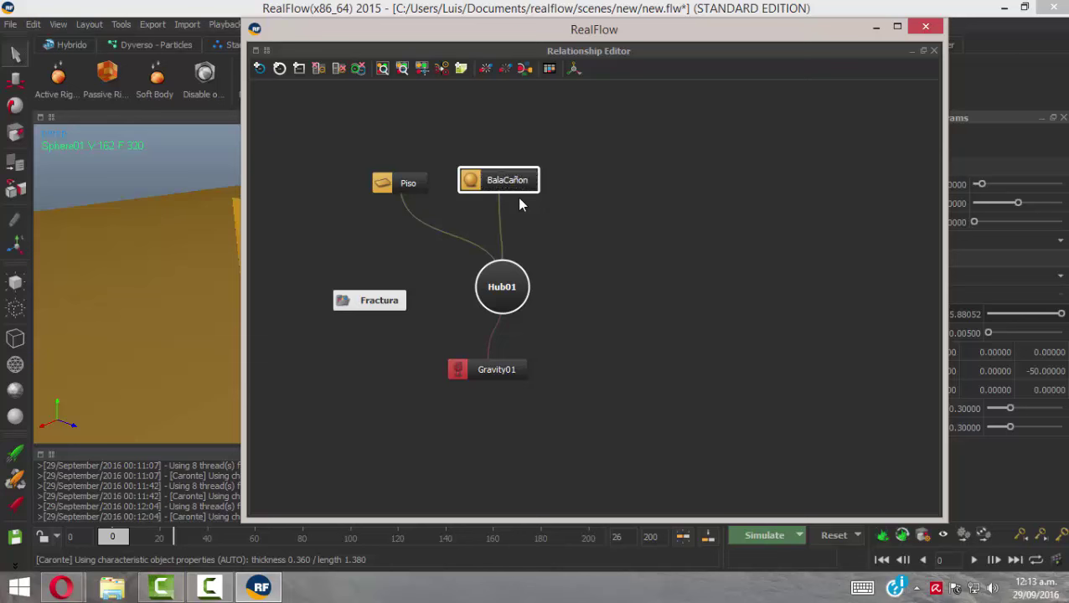
Step: Rename the Fractura group as Pared and move its node to the opposite side of Hub01
{"action": "left_click", "coordinate": [381, 304]}
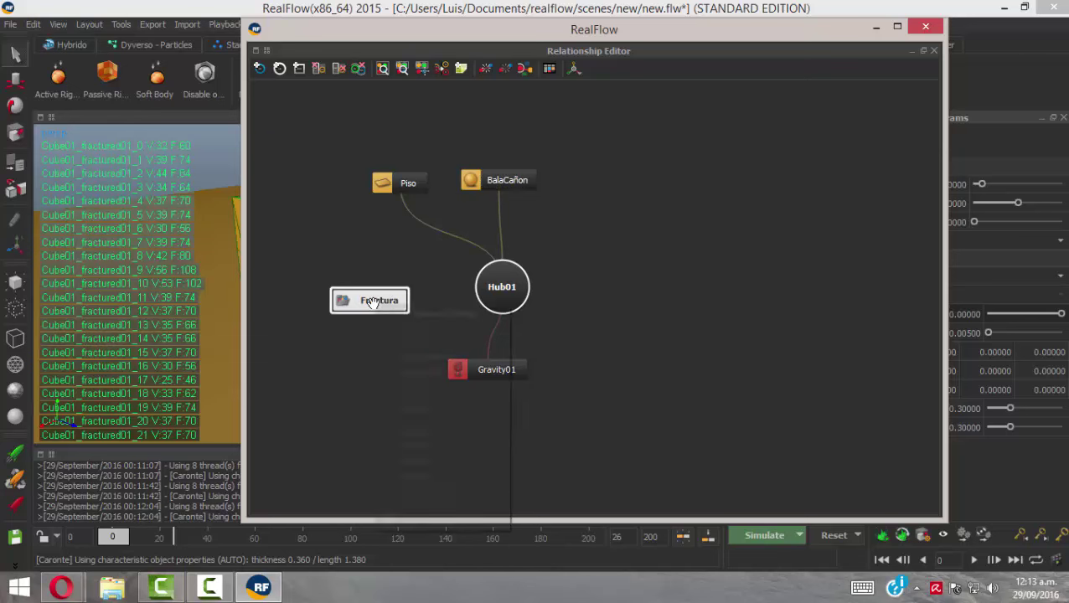
{"action": "right_click", "coordinate": [377, 305]}
{"action": "left_click", "coordinate": [424, 357]}
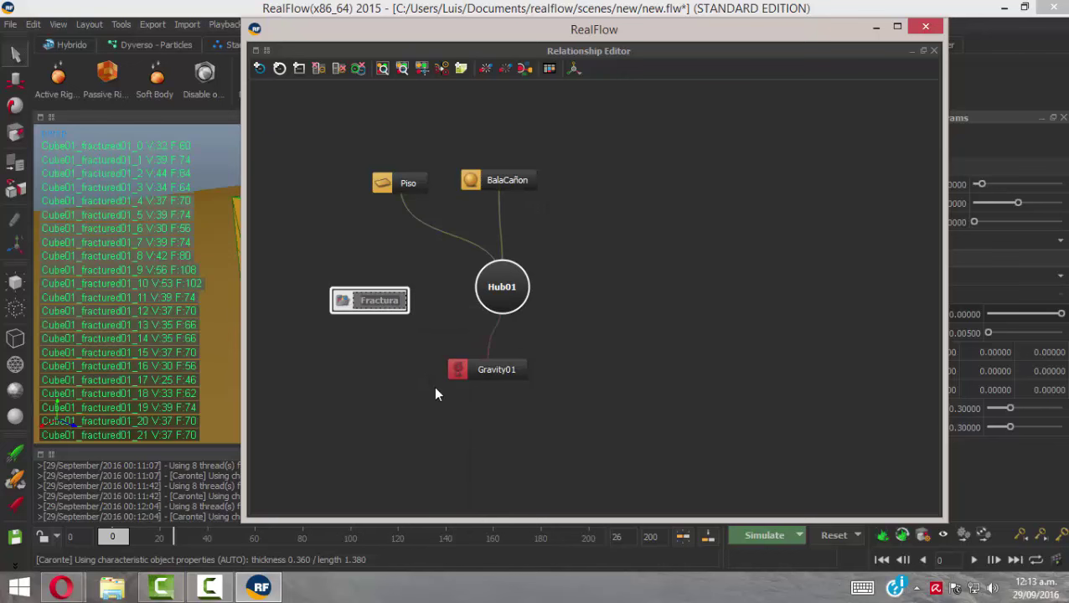
{"action": "type", "text": "Pared"}
{"action": "key", "text": "Return"}
{"action": "left_click_drag", "start_coordinate": [356, 302], "coordinate": [657, 246]}
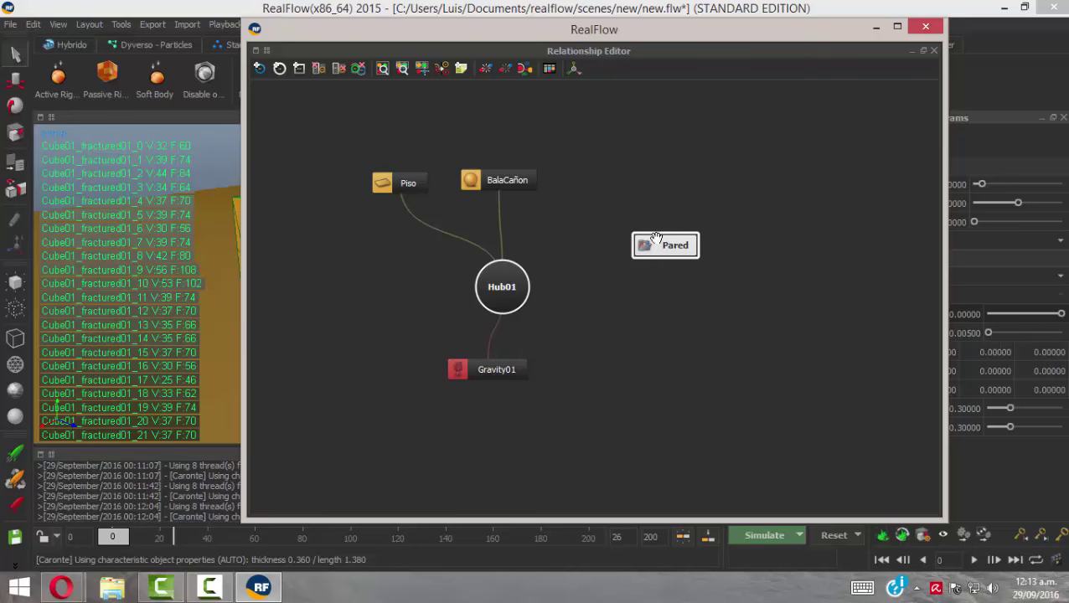
Step: Connect the Pared group to Hub01, place its node nearer the hub, and close the Relationship Editor
{"action": "left_click_drag", "start_coordinate": [616, 32], "coordinate": [758, 21]}
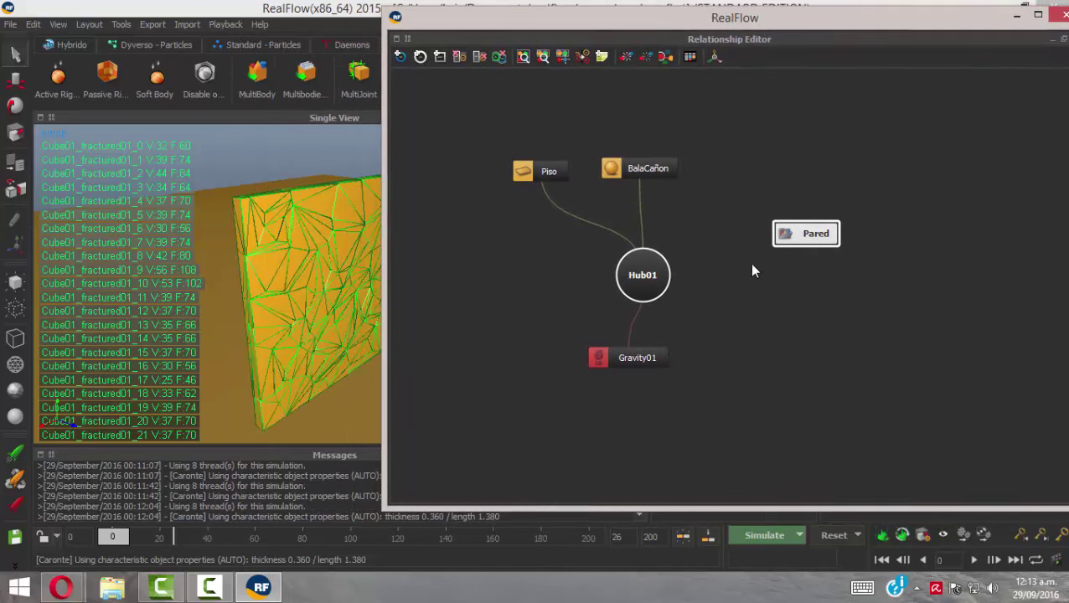
{"action": "left_click_drag", "start_coordinate": [803, 234], "coordinate": [647, 285]}
{"action": "left_click_drag", "start_coordinate": [803, 237], "coordinate": [757, 240]}
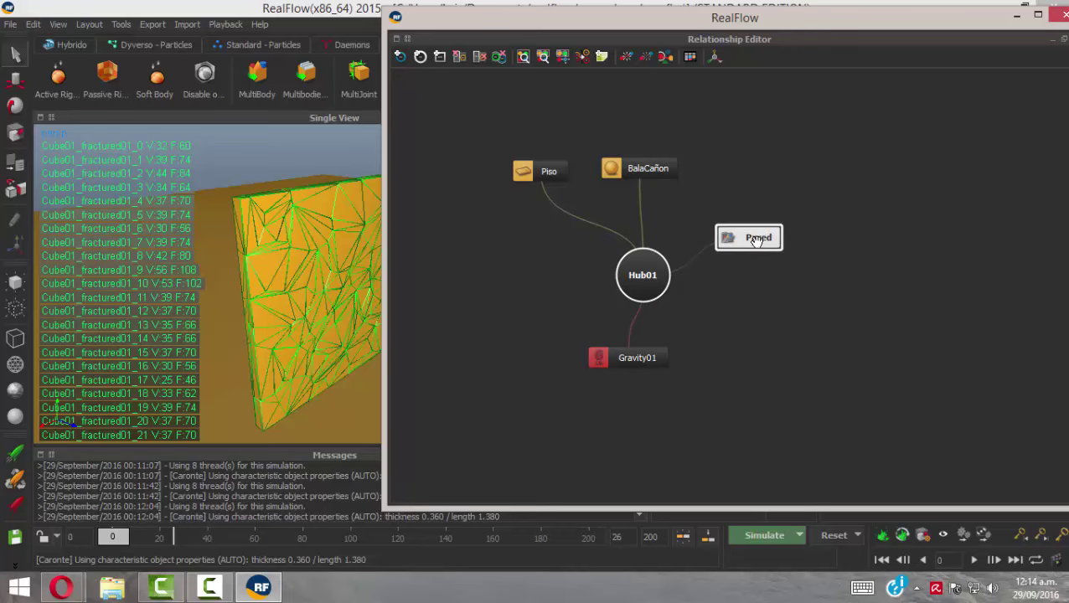
{"action": "left_click_drag", "start_coordinate": [832, 38], "coordinate": [575, 30]}
{"action": "left_click", "coordinate": [839, 18]}
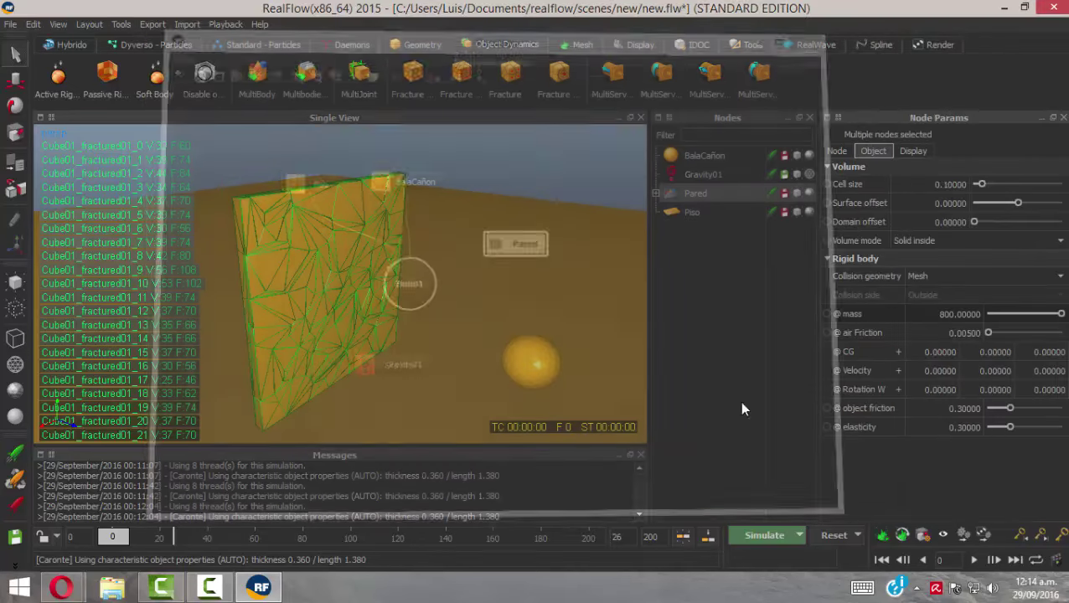
Step: Reset the simulation data and set both the playback end frame and the maximum frame of the timeline to 100
{"action": "left_click", "coordinate": [834, 535]}
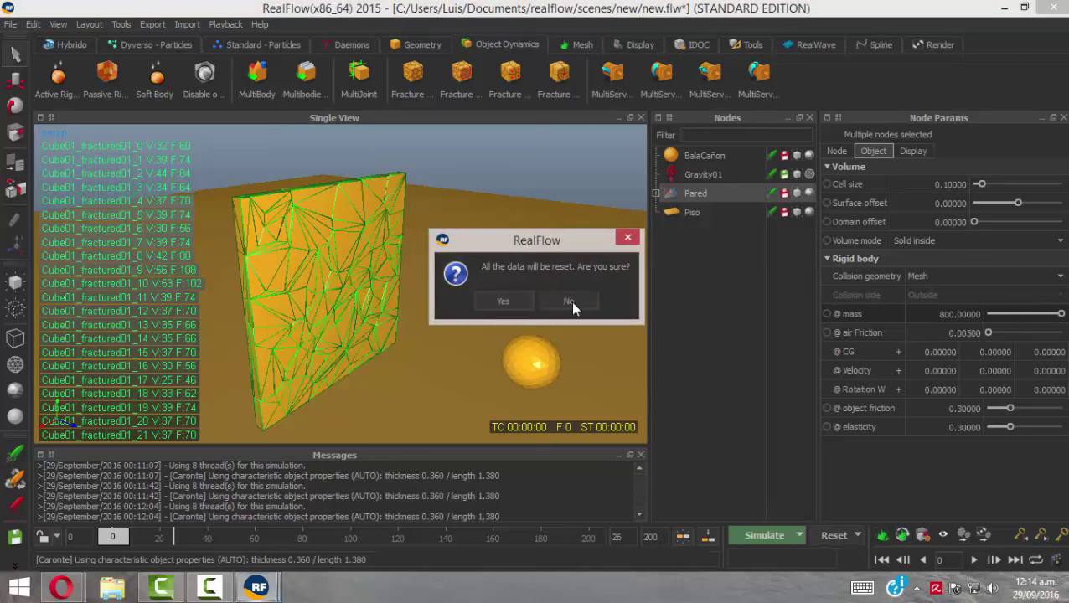
{"action": "left_click", "coordinate": [513, 300]}
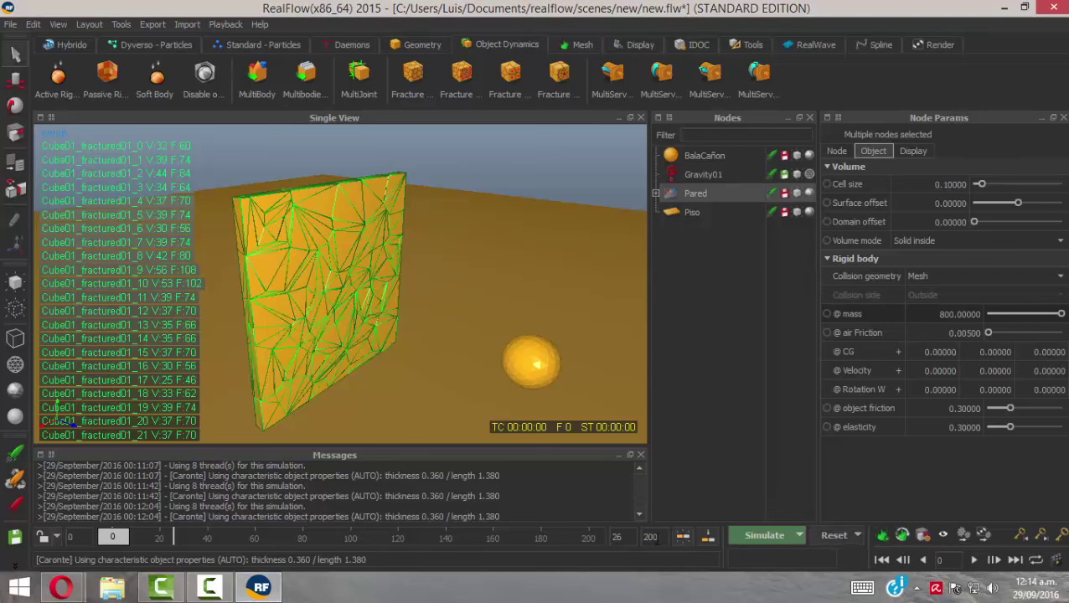
{"action": "left_click", "coordinate": [657, 537]}
{"action": "left_click", "coordinate": [622, 537]}
{"action": "key", "text": "1"}
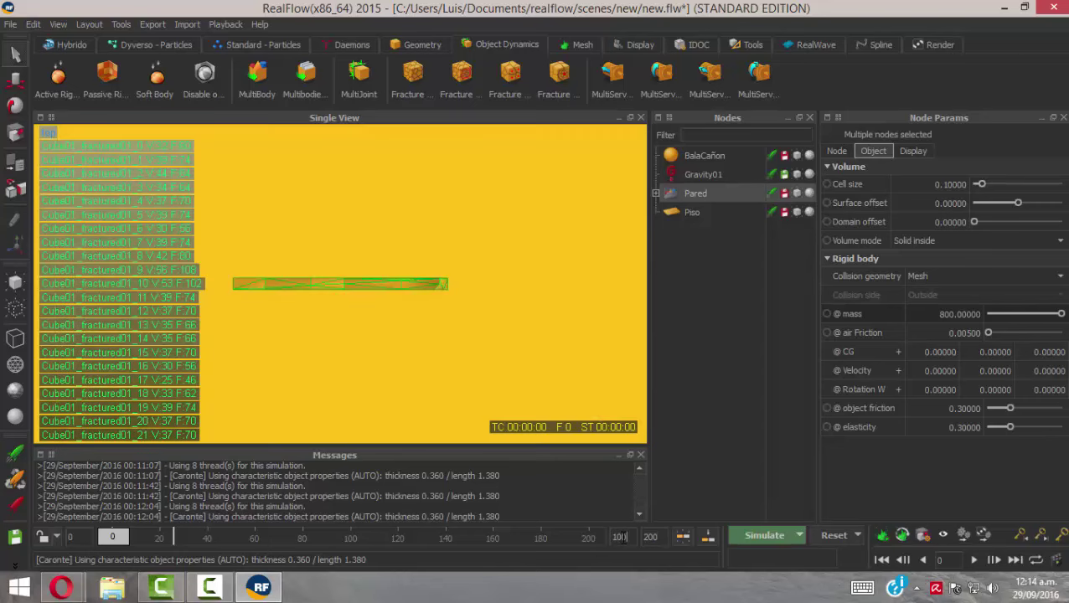
{"action": "double_click", "coordinate": [650, 537]}
{"action": "key", "text": "BackSpace"}
{"action": "type", "text": "100"}
{"action": "key", "text": "Return"}
{"action": "scroll", "coordinate": [472, 333], "scroll_direction": "down", "scroll_amount": 3}
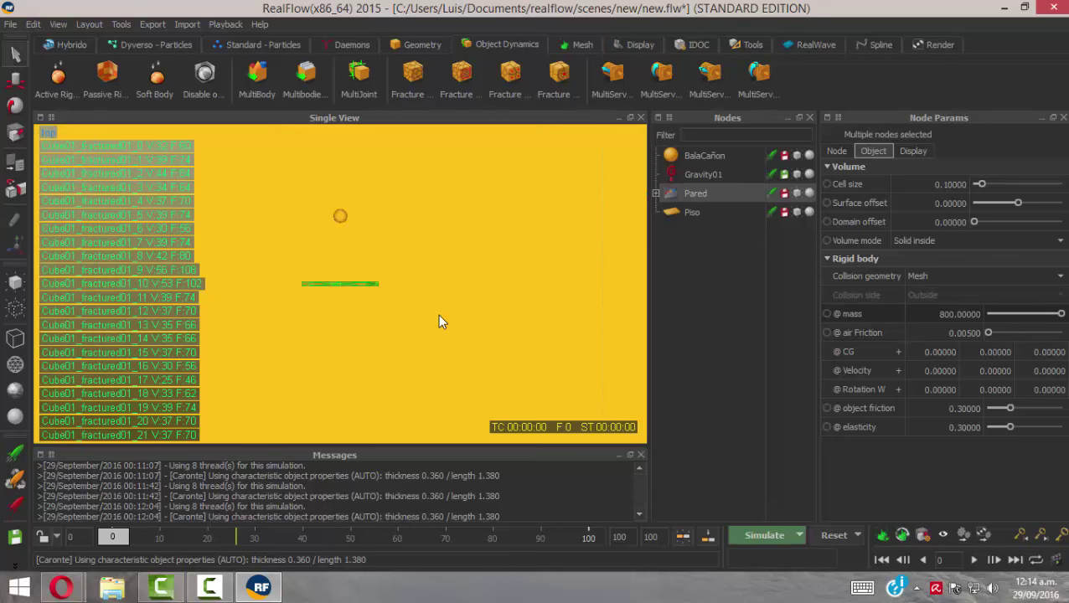
Step: Run the wall impact simulation in the perspective view, stop it at frame 34, and reset the simulation data
{"action": "scroll", "coordinate": [442, 321], "scroll_direction": "down", "scroll_amount": 5}
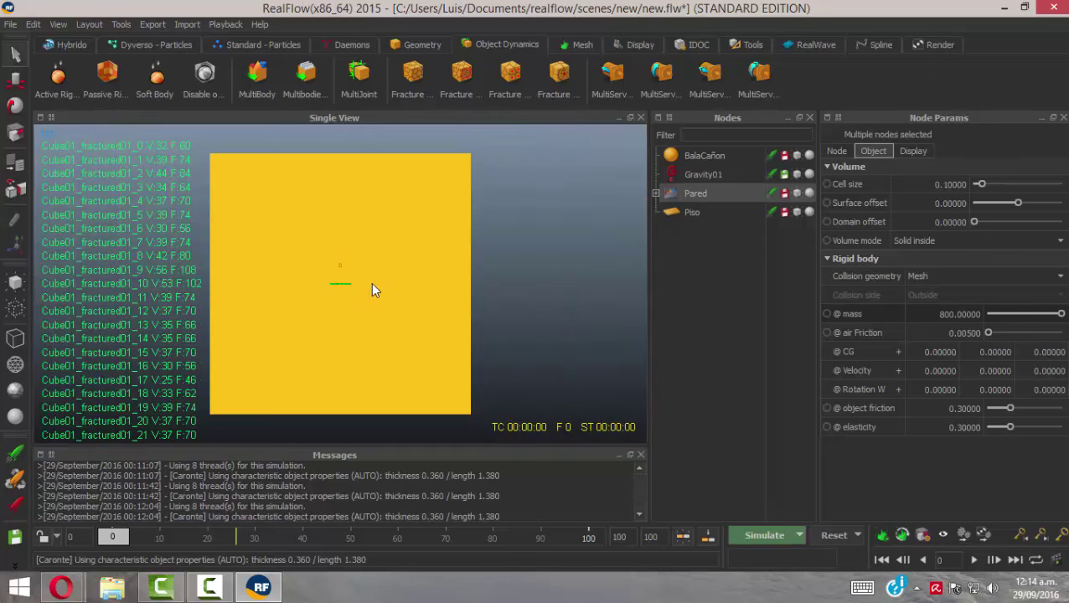
{"action": "key", "text": "4"}
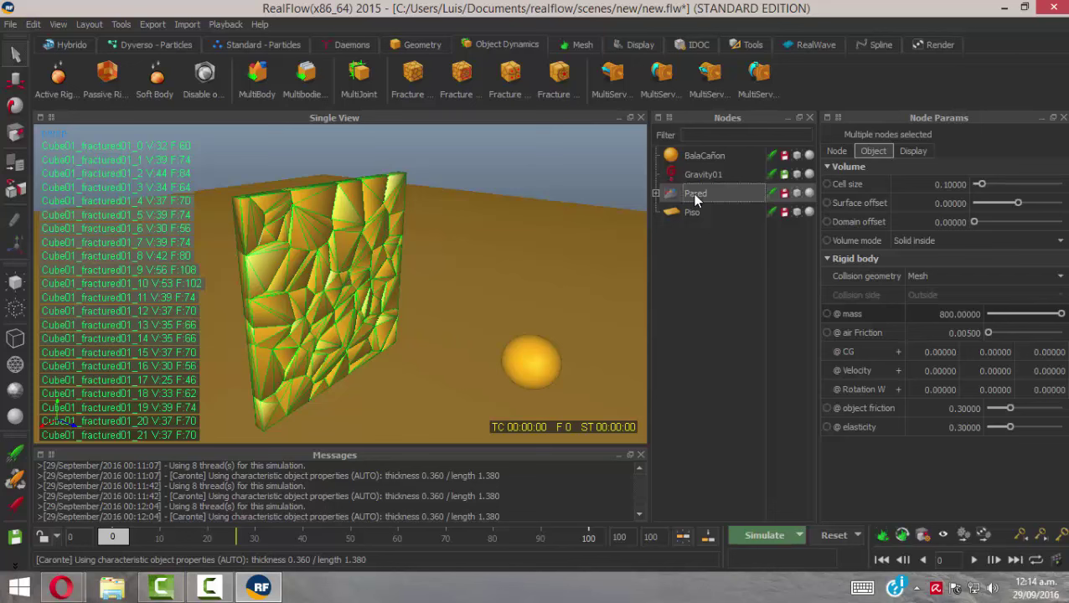
{"action": "left_click", "coordinate": [14, 391]}
{"action": "left_click_drag", "start_coordinate": [545, 390], "coordinate": [471, 304], "text": "alt"}
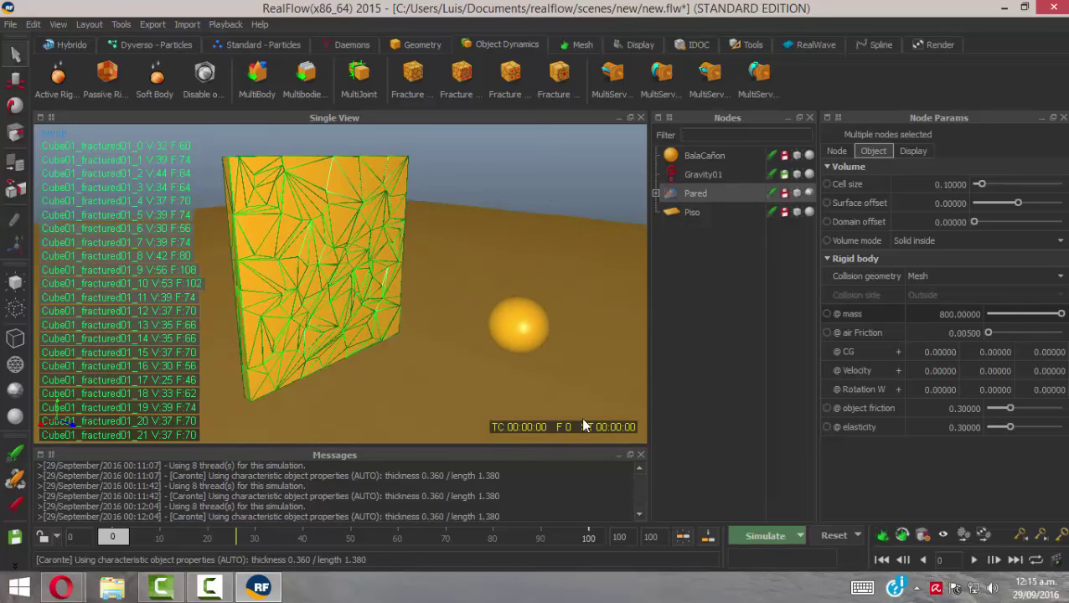
{"action": "key", "text": "ctrl+a"}
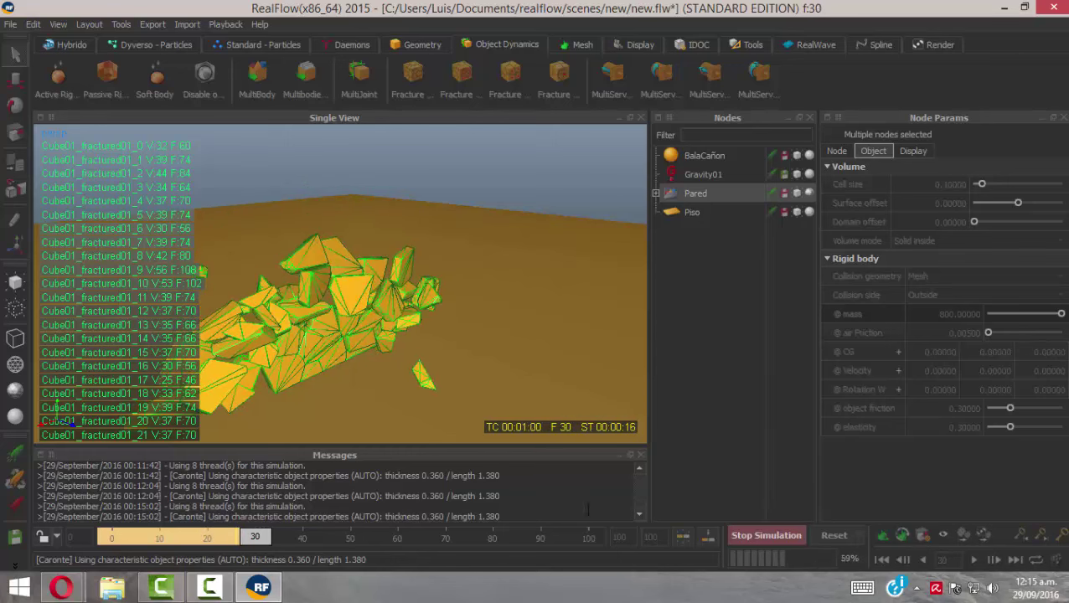
{"action": "left_click", "coordinate": [774, 533]}
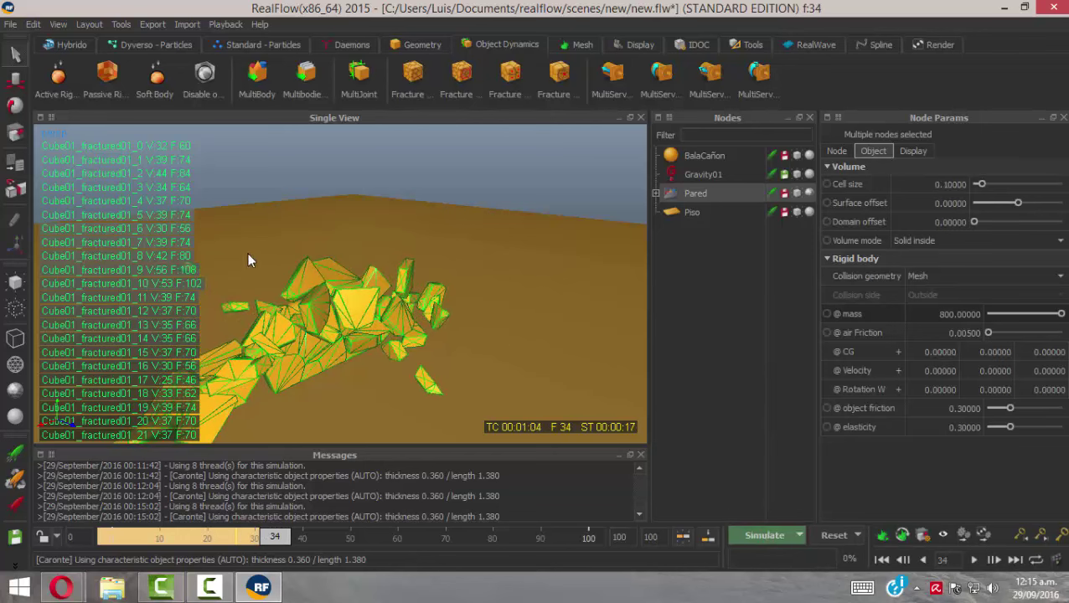
{"action": "left_click", "coordinate": [834, 538]}
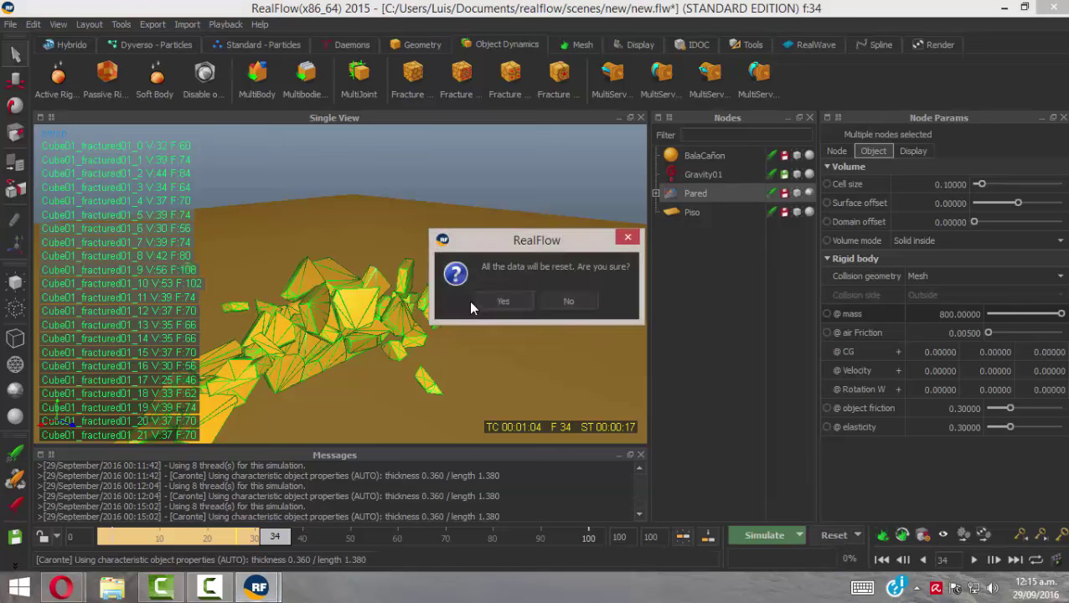
{"action": "key", "text": "Return"}
Step: Go to frame 4 of the simulated timeline and select the wall fragment struck by the cannonball, Cube01_fractured01_36
{"action": "scroll", "coordinate": [363, 351], "scroll_direction": "up", "scroll_amount": 5}
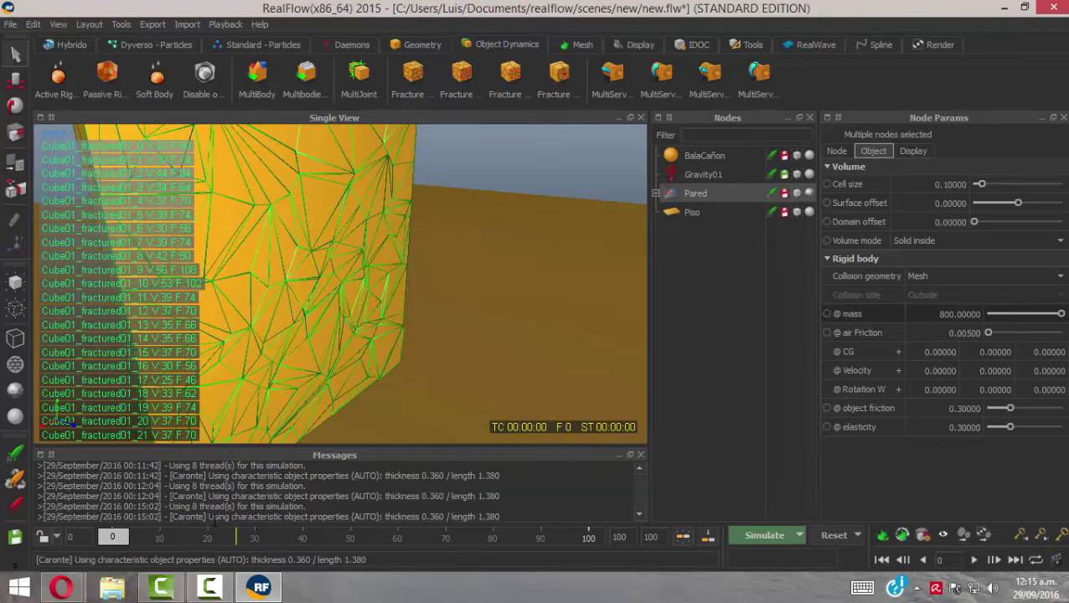
{"action": "mouse_move", "coordinate": [124, 543]}
{"action": "left_mouse_down"}
{"action": "mouse_move", "coordinate": [144, 540]}
{"action": "mouse_move", "coordinate": [112, 541]}
{"action": "left_mouse_up"}
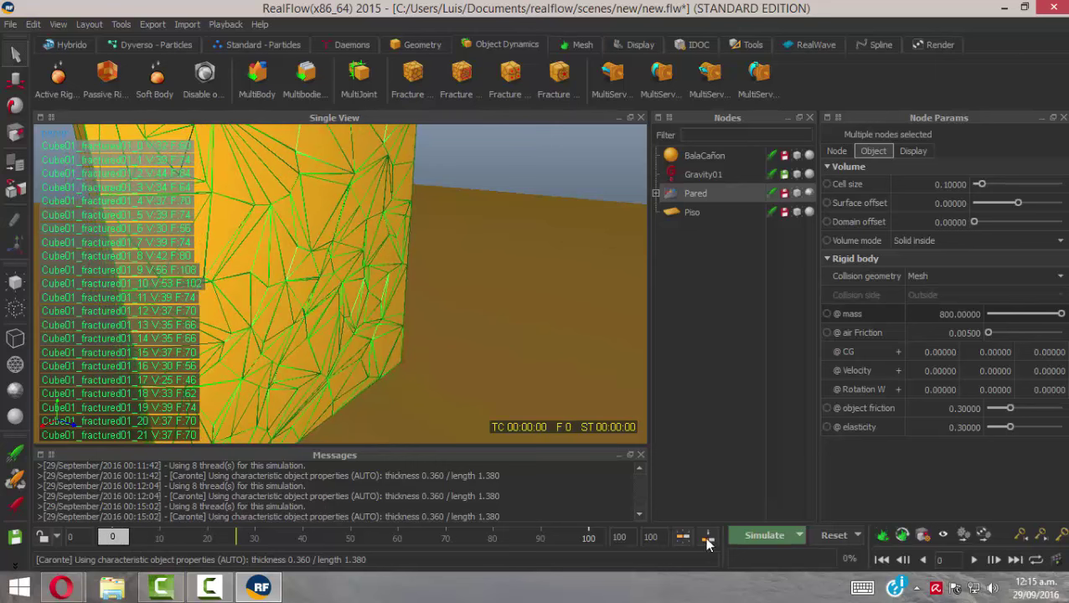
{"action": "left_click", "coordinate": [683, 537]}
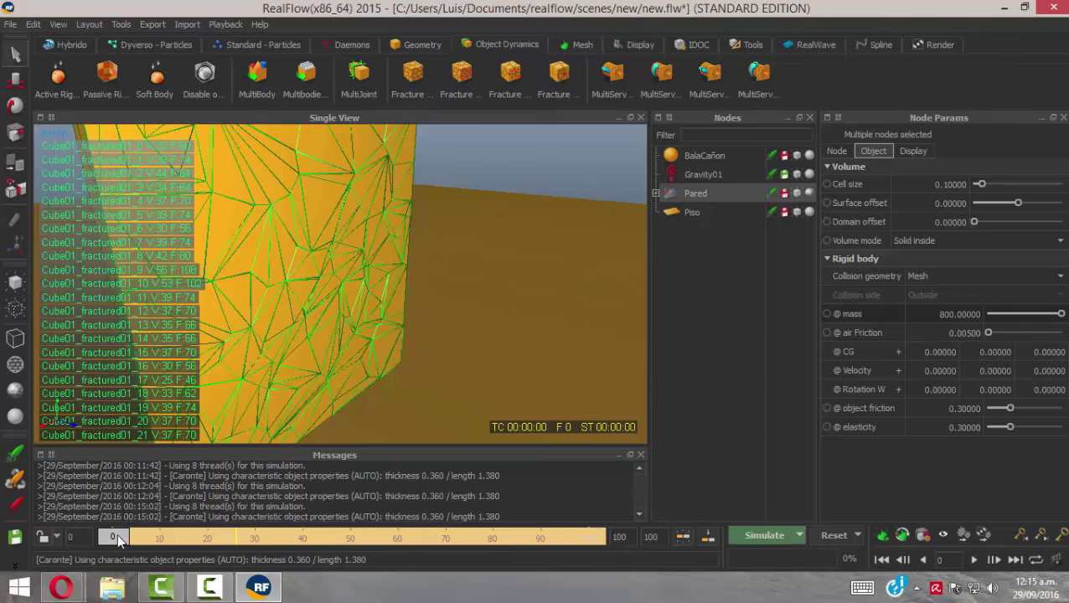
{"action": "left_click_drag", "start_coordinate": [116, 538], "coordinate": [133, 533]}
{"action": "left_click_drag", "start_coordinate": [294, 437], "coordinate": [355, 340], "text": "alt"}
{"action": "left_click", "coordinate": [423, 290]}
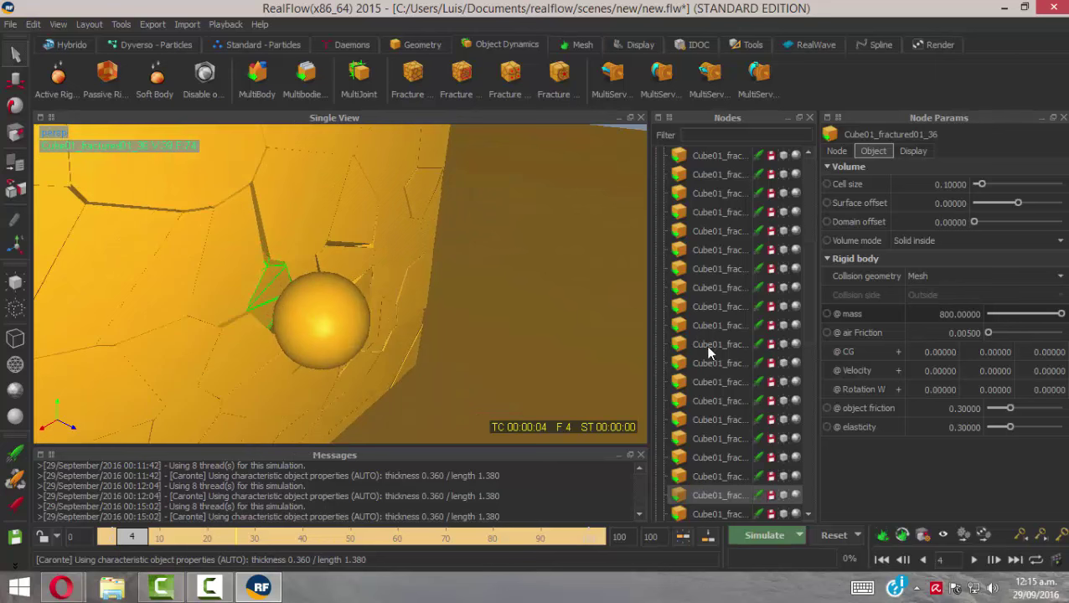
Step: Widen the node list to show full names, and hide the fragments listed from Cube01_fractured01_0 through Cube01_fractured01_35
{"action": "left_click_drag", "start_coordinate": [649, 316], "coordinate": [537, 312]}
{"action": "left_click_drag", "start_coordinate": [820, 335], "coordinate": [740, 326]}
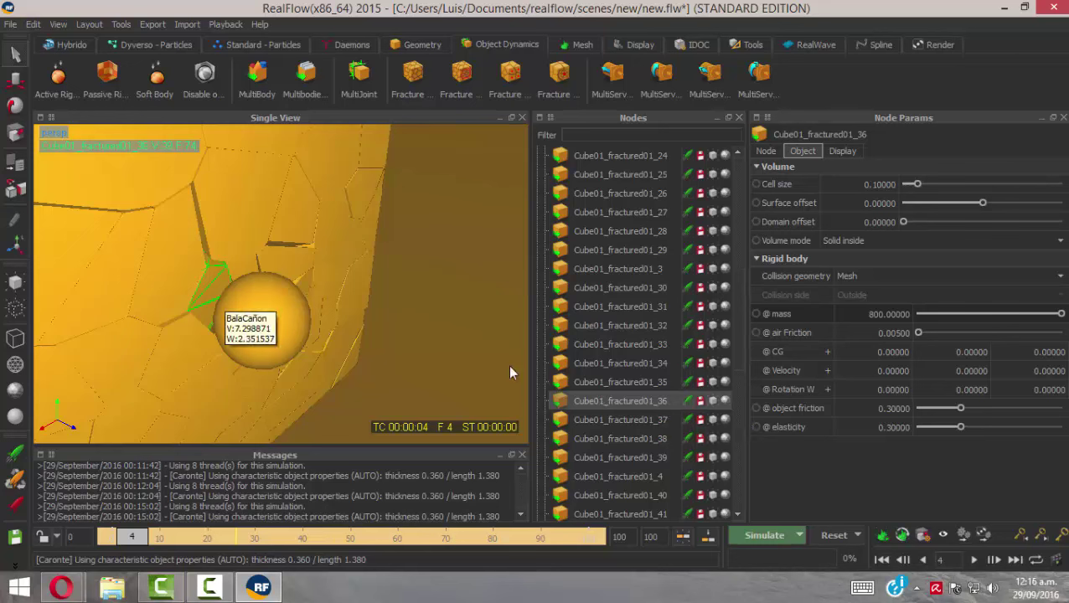
{"action": "left_click", "coordinate": [656, 383]}
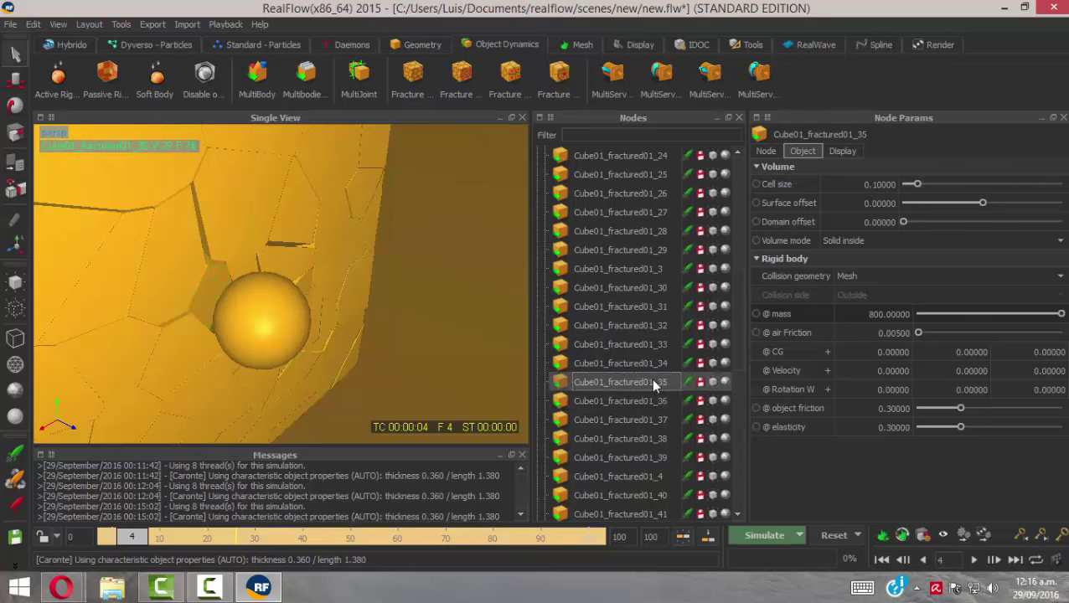
{"action": "left_click_drag", "start_coordinate": [740, 333], "coordinate": [717, 226]}
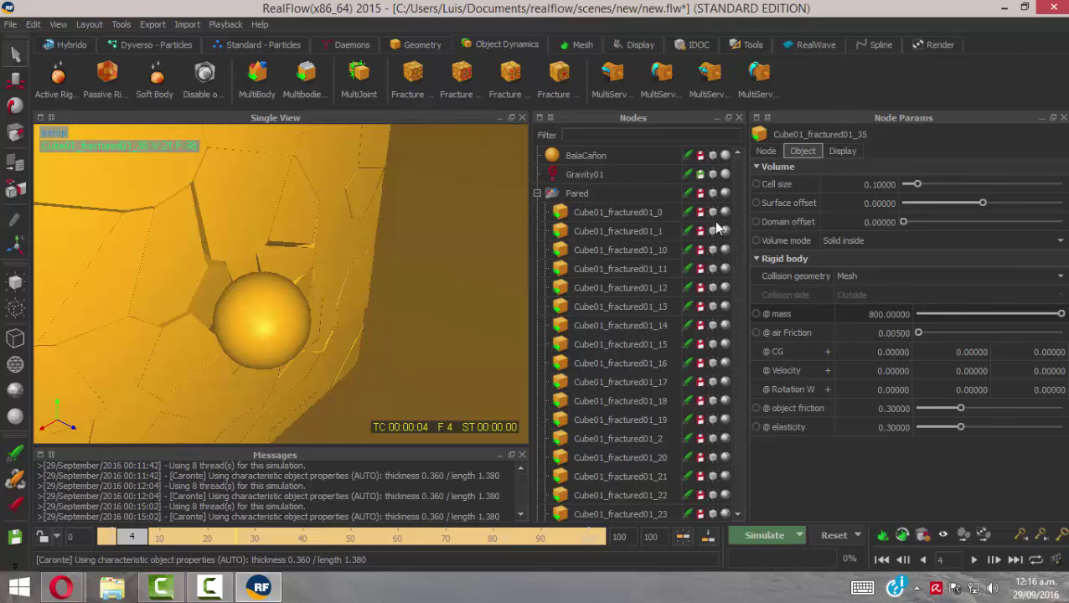
{"action": "left_click", "coordinate": [639, 215], "text": "shift"}
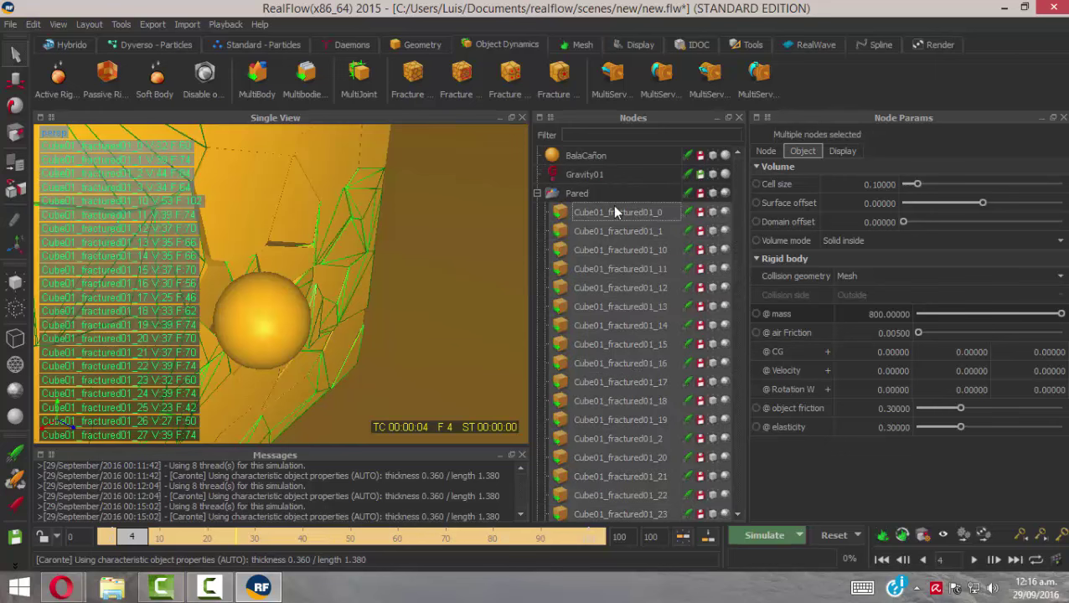
{"action": "left_click", "coordinate": [16, 311]}
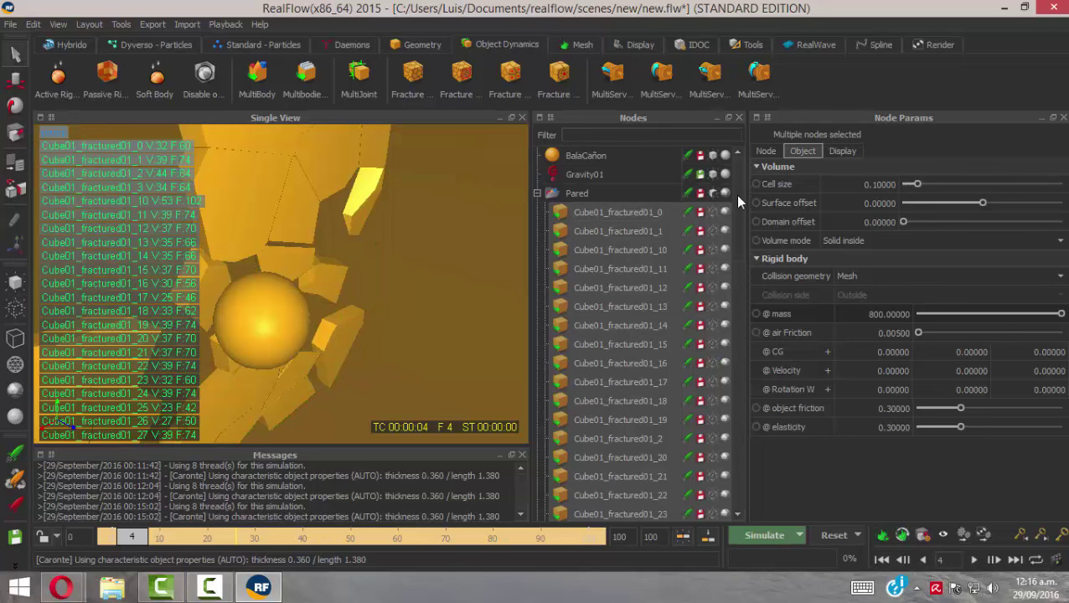
Step: Hide the remaining wall fragments listed from Cube01_fractured01_37 through Cube01_fractured01_9, leaving out Cube01_fractured01_36
{"action": "scroll", "coordinate": [735, 251], "scroll_direction": "down", "scroll_amount": 9}
{"action": "scroll", "coordinate": [735, 345], "scroll_direction": "down", "scroll_amount": 1}
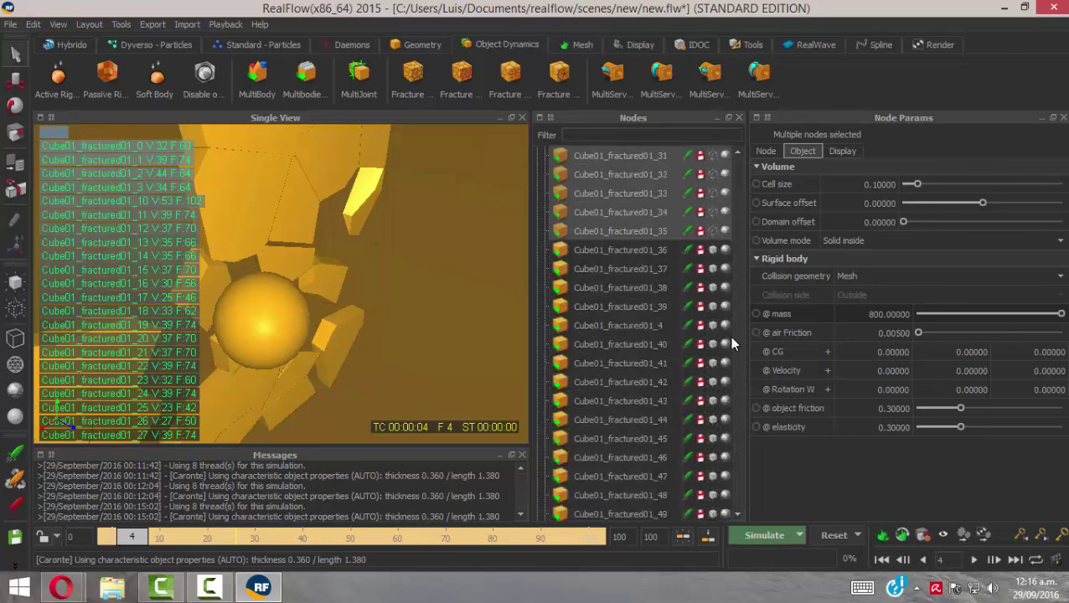
{"action": "left_click", "coordinate": [639, 269]}
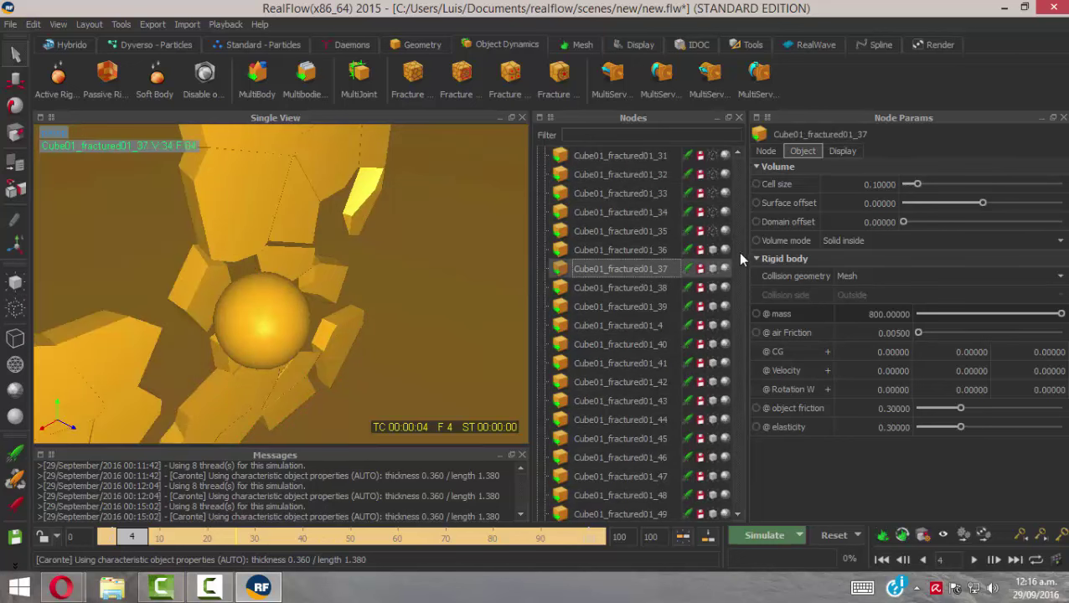
{"action": "scroll", "coordinate": [738, 252], "scroll_direction": "up", "scroll_amount": 6}
{"action": "scroll", "coordinate": [739, 327], "scroll_direction": "down", "scroll_amount": 6}
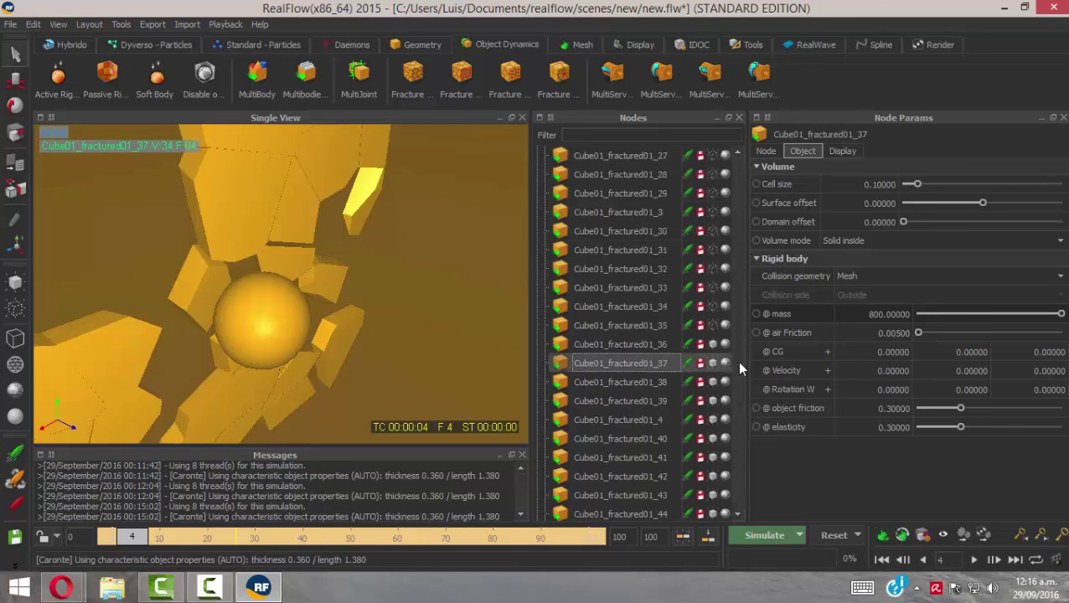
{"action": "scroll", "coordinate": [737, 379], "scroll_direction": "down", "scroll_amount": 6}
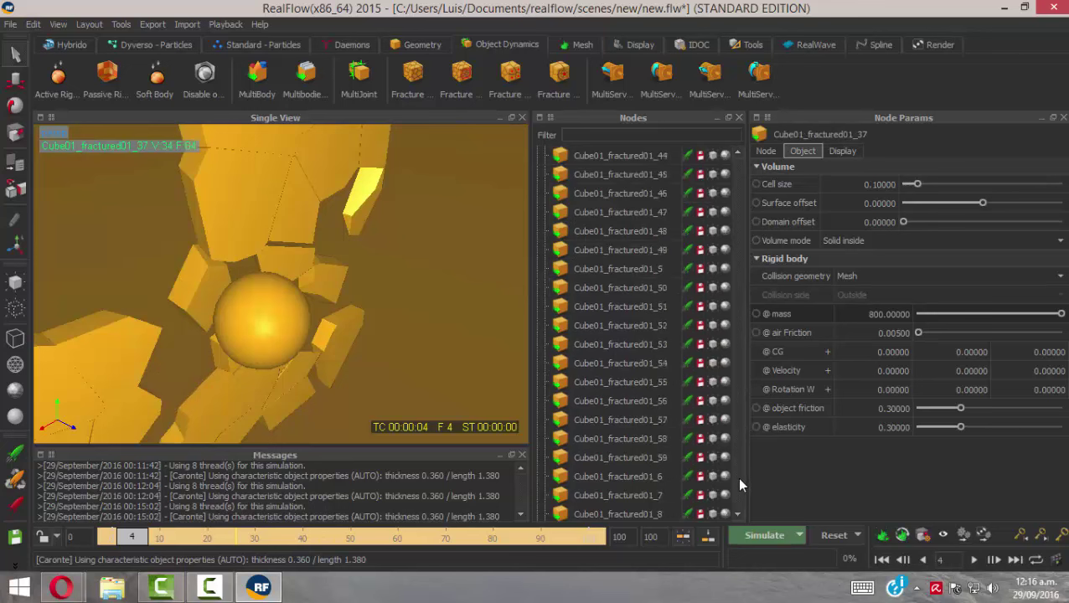
{"action": "left_click", "coordinate": [628, 476], "text": "shift"}
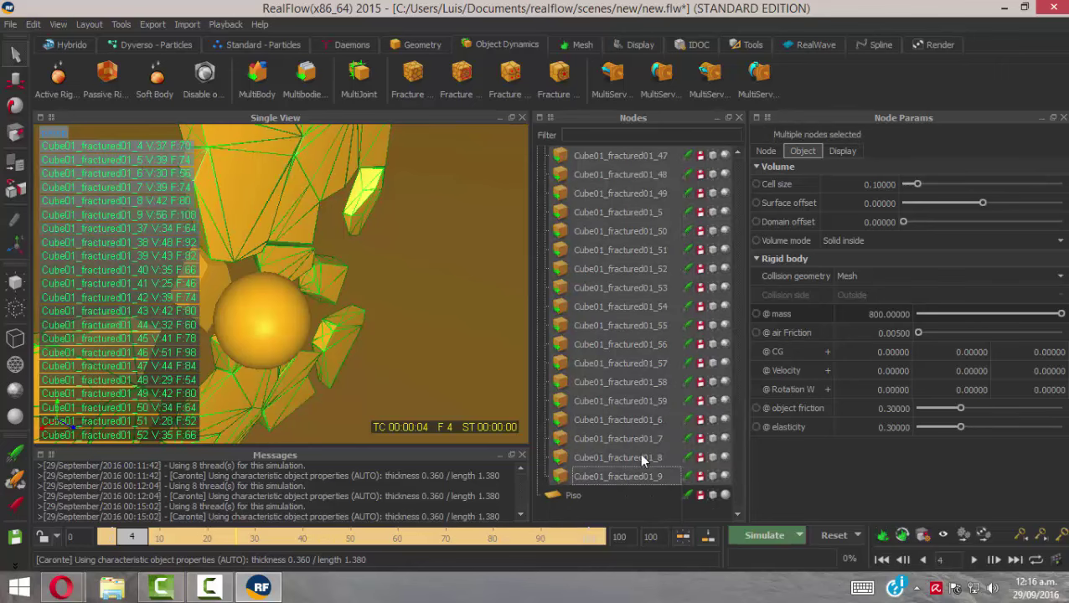
{"action": "left_click", "coordinate": [15, 308]}
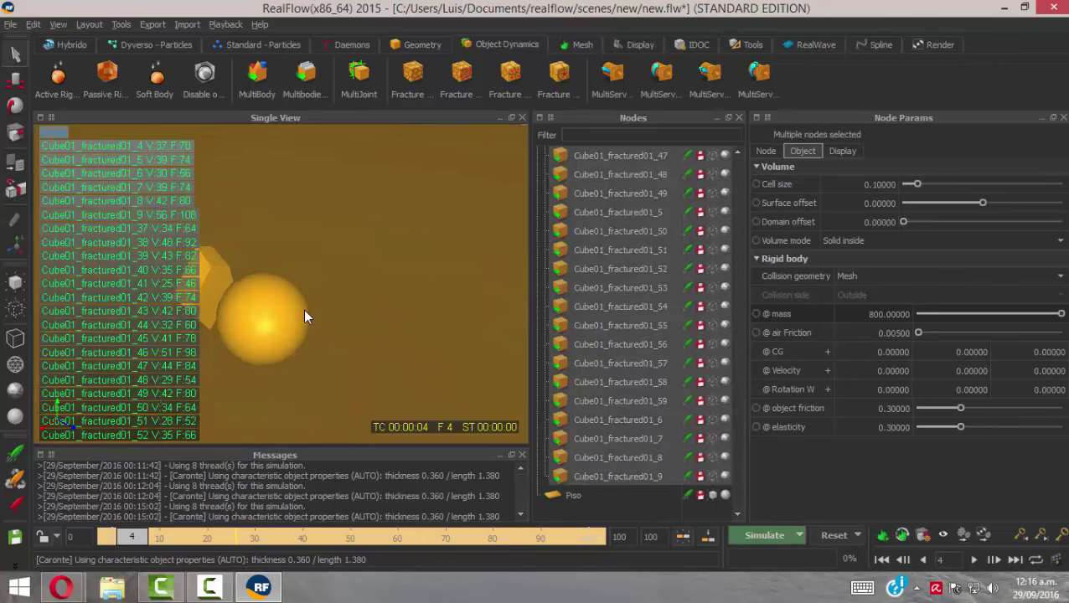
Step: Select the one fragment left beside the cannonball to identify its node, and enlarge the viewport's width
{"action": "left_click_drag", "start_coordinate": [303, 310], "coordinate": [259, 303], "text": "alt"}
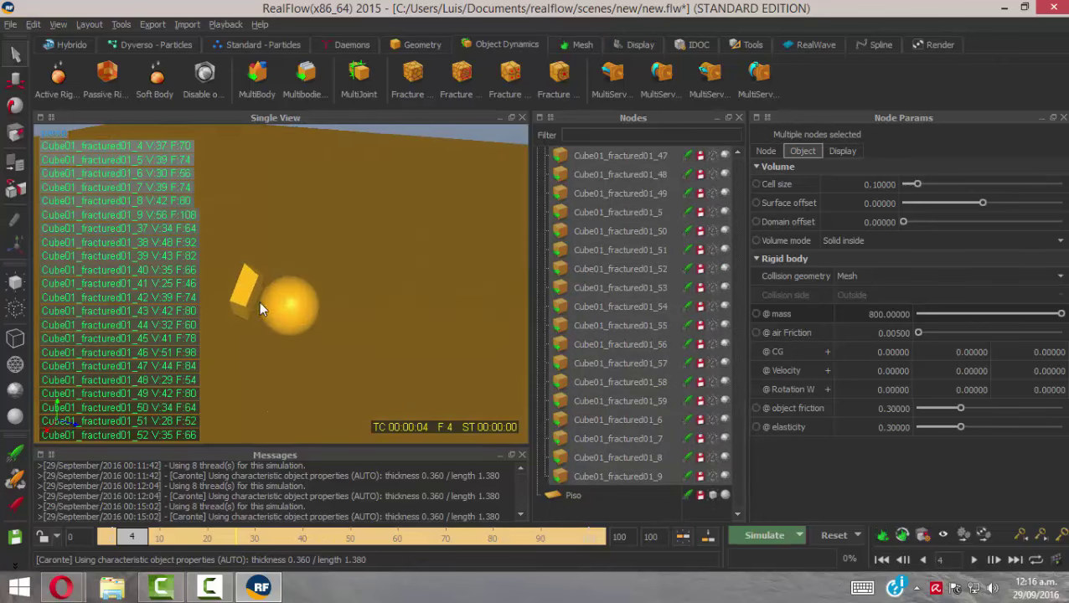
{"action": "left_click", "coordinate": [243, 287]}
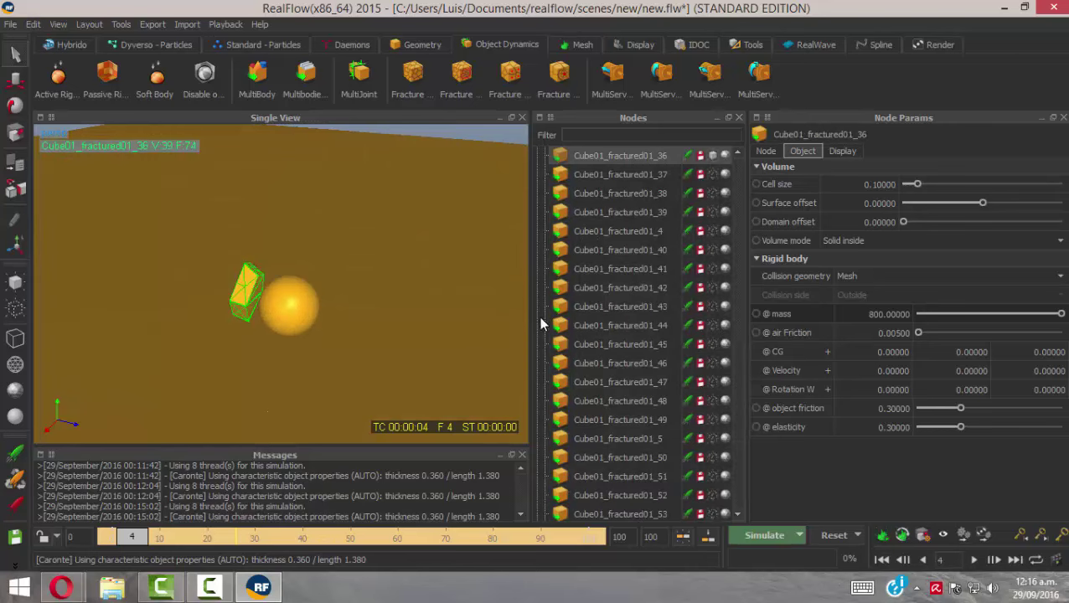
{"action": "left_click_drag", "start_coordinate": [530, 311], "coordinate": [581, 311]}
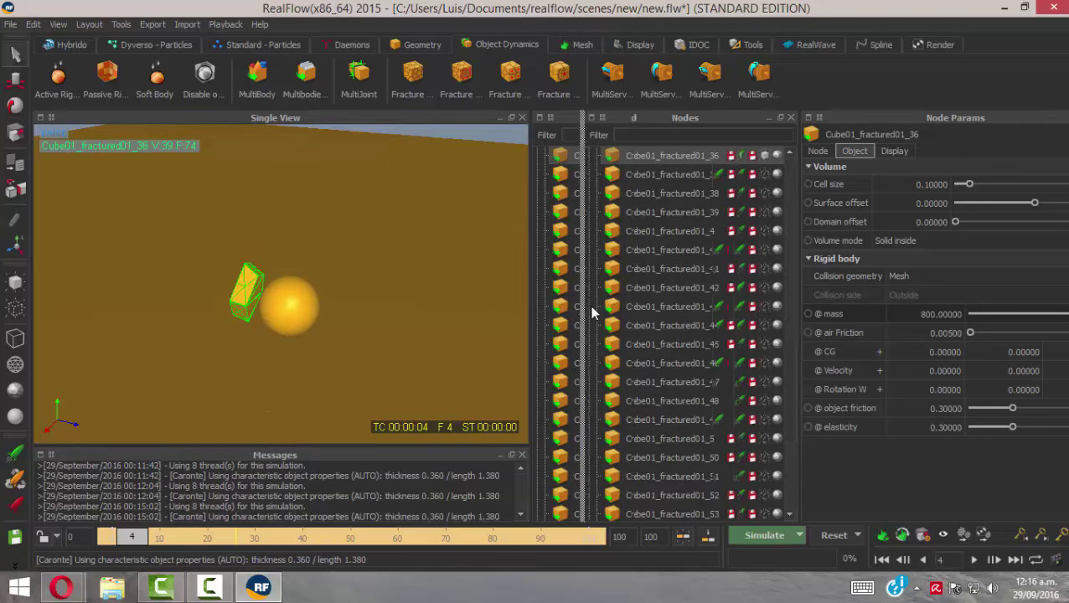
Step: Add a standard-particle Object emitter to the scene and look through its node parameters
{"action": "left_click", "coordinate": [262, 46]}
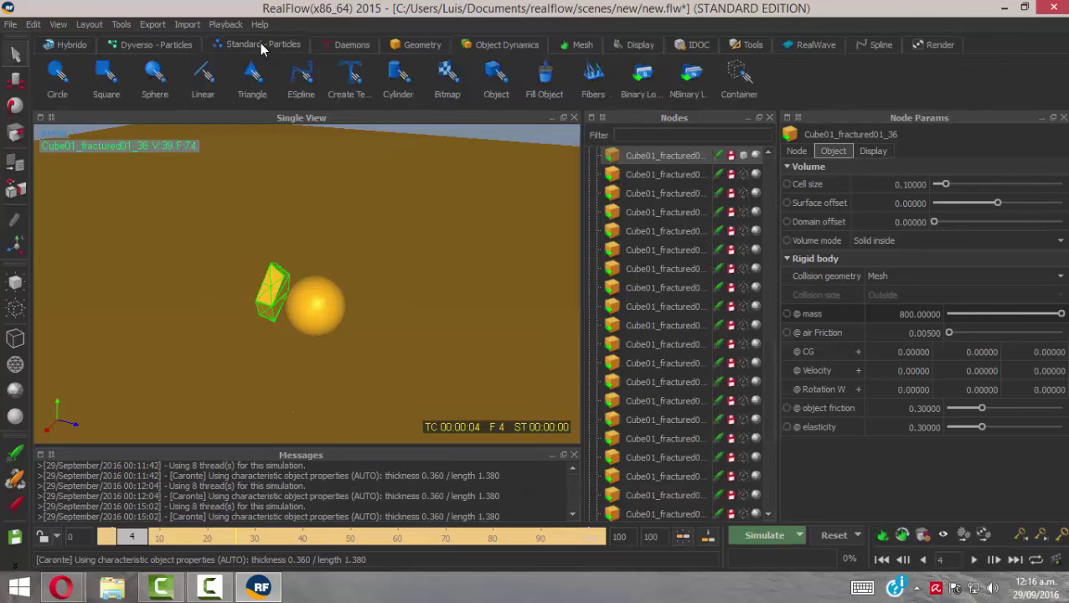
{"action": "left_click", "coordinate": [503, 78]}
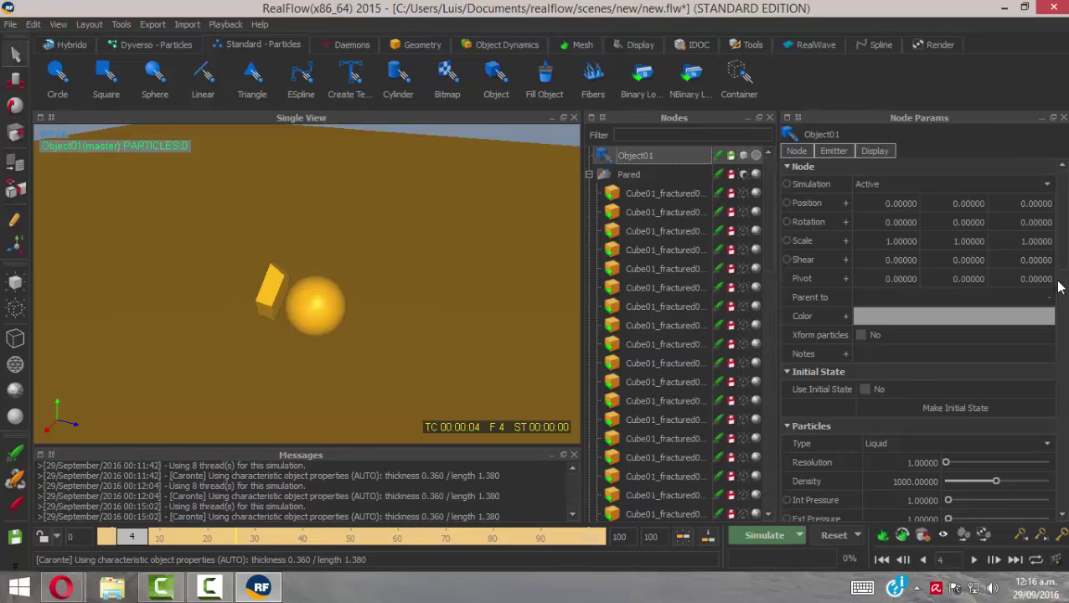
{"action": "left_click_drag", "start_coordinate": [1066, 244], "coordinate": [1066, 419]}
{"action": "scroll", "coordinate": [831, 163], "scroll_direction": "up", "scroll_amount": 5}
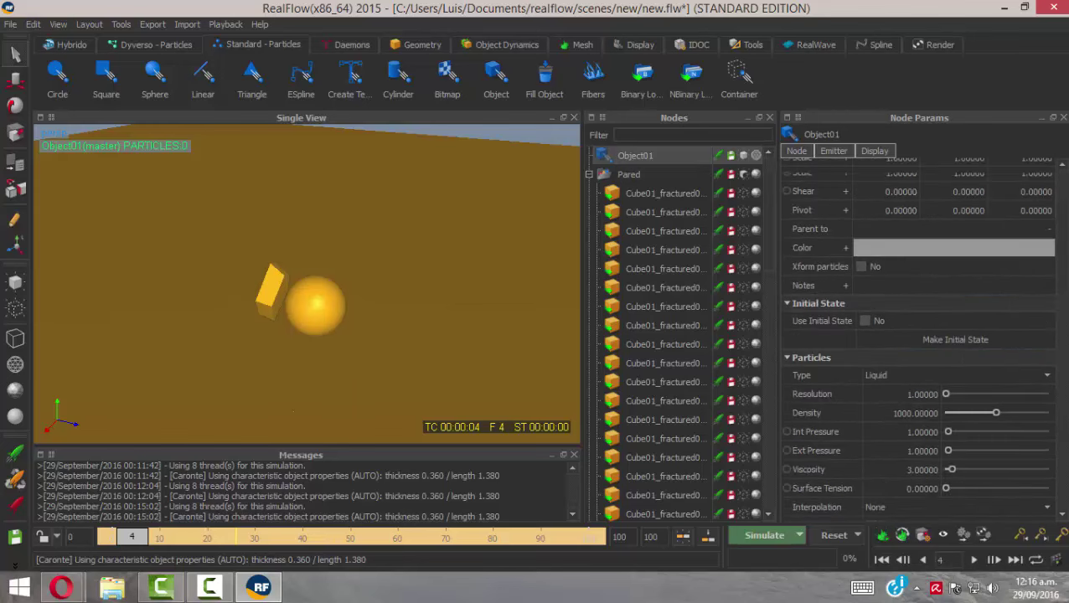
Step: Assign Cube01_fractured01_36 as the Object emitter's source object and reset the simulation data
{"action": "left_click", "coordinate": [832, 152]}
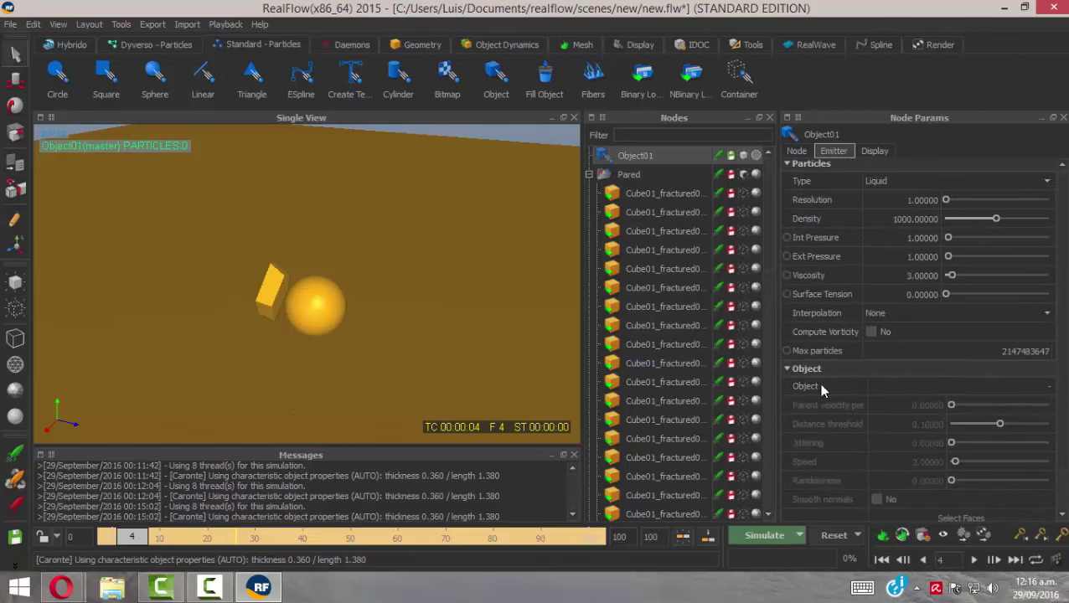
{"action": "left_click", "coordinate": [1048, 389]}
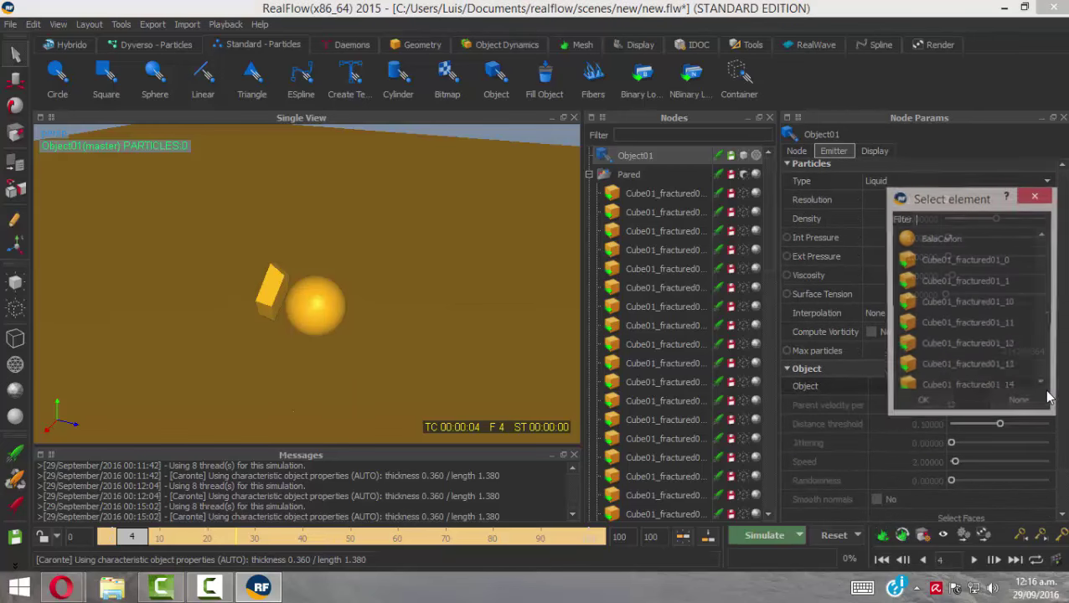
{"action": "left_click_drag", "start_coordinate": [962, 206], "coordinate": [799, 172]}
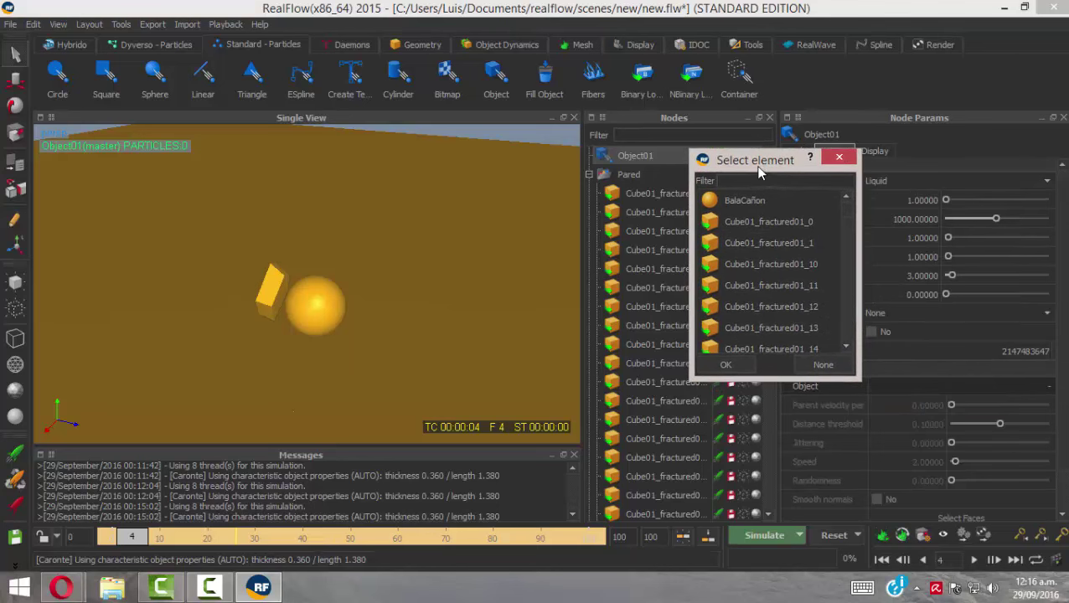
{"action": "left_click_drag", "start_coordinate": [759, 168], "coordinate": [679, 67]}
{"action": "left_click_drag", "start_coordinate": [776, 270], "coordinate": [940, 517]}
{"action": "scroll", "coordinate": [925, 167], "scroll_direction": "down", "scroll_amount": 3}
{"action": "scroll", "coordinate": [927, 244], "scroll_direction": "down", "scroll_amount": 5}
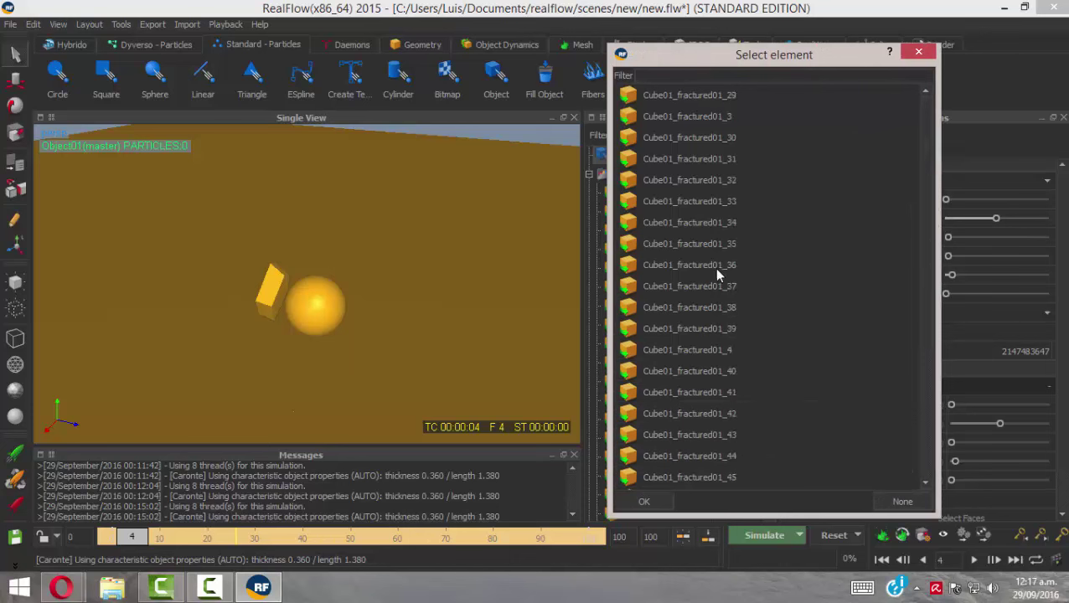
{"action": "left_click", "coordinate": [665, 267]}
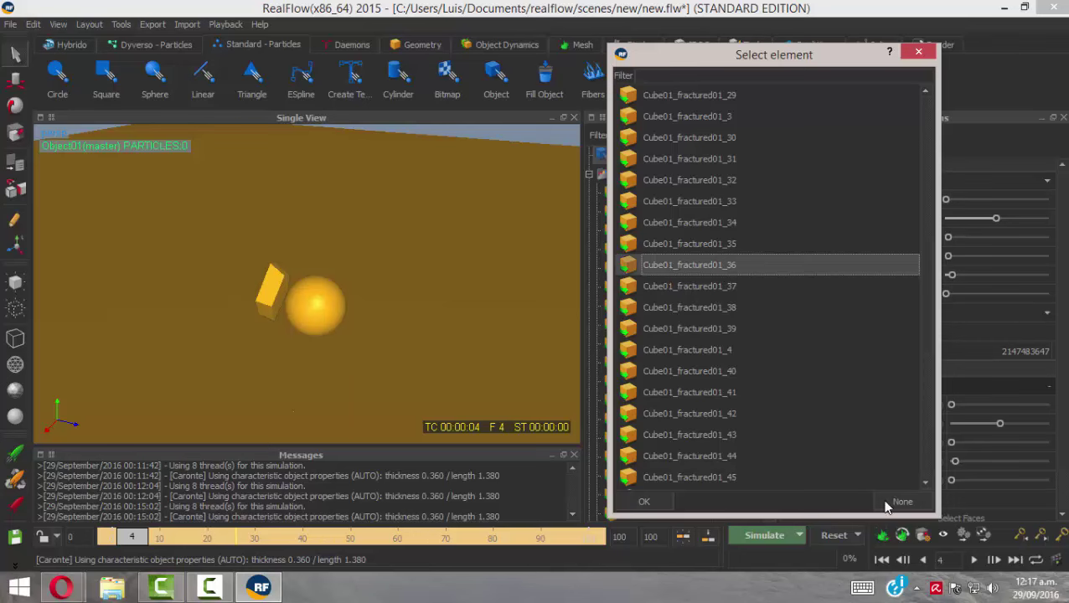
{"action": "left_click", "coordinate": [658, 501]}
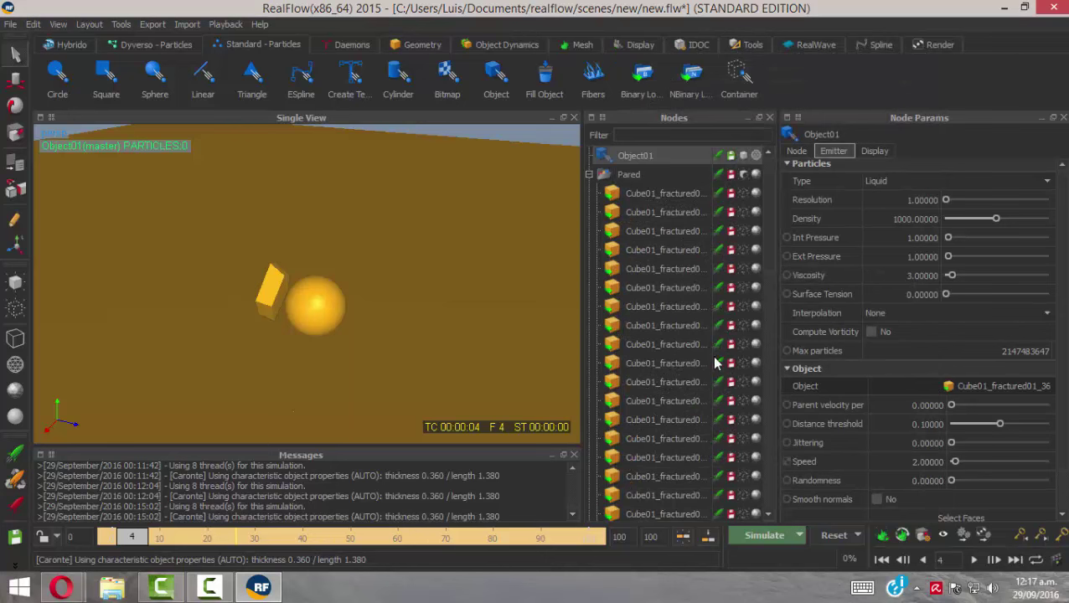
{"action": "left_click", "coordinate": [822, 537]}
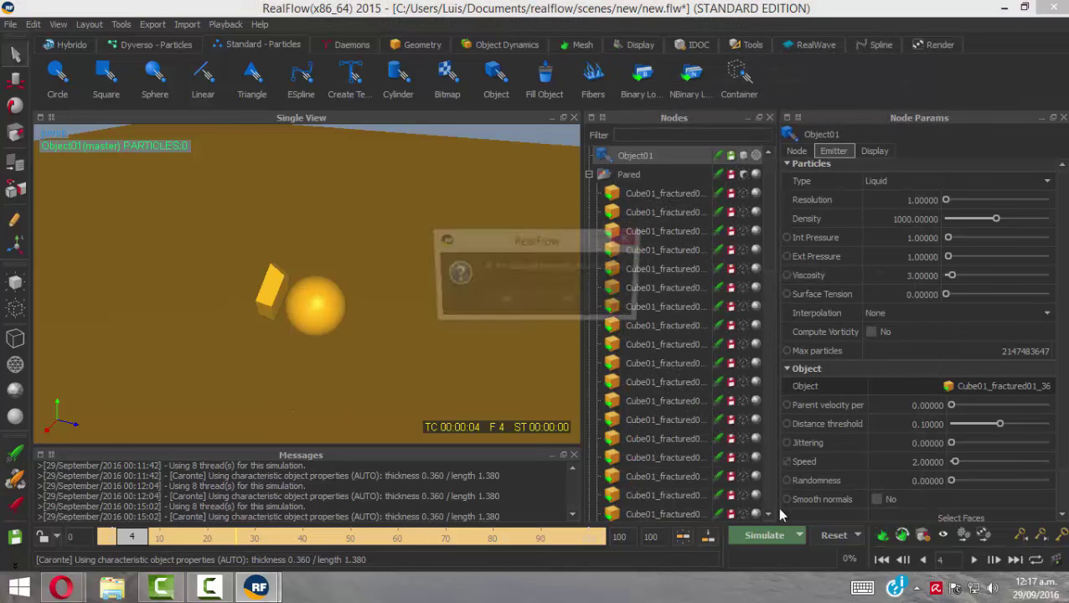
{"action": "left_click", "coordinate": [501, 302]}
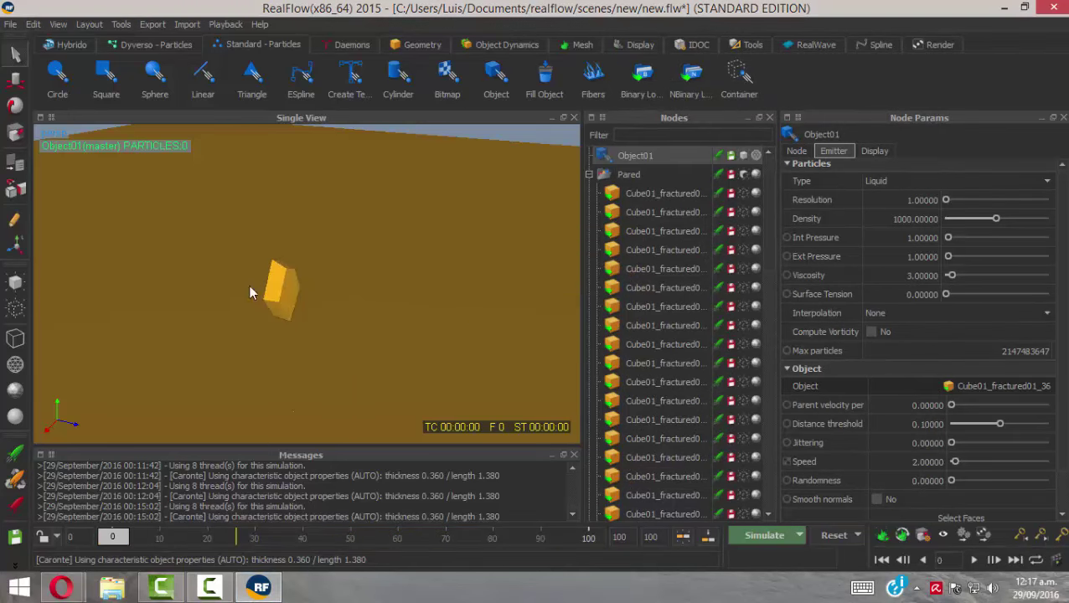
Step: Run a short test simulation of particles emitting from the isolated fragment, stop it at frame 7, and reset the data
{"action": "left_click", "coordinate": [759, 535]}
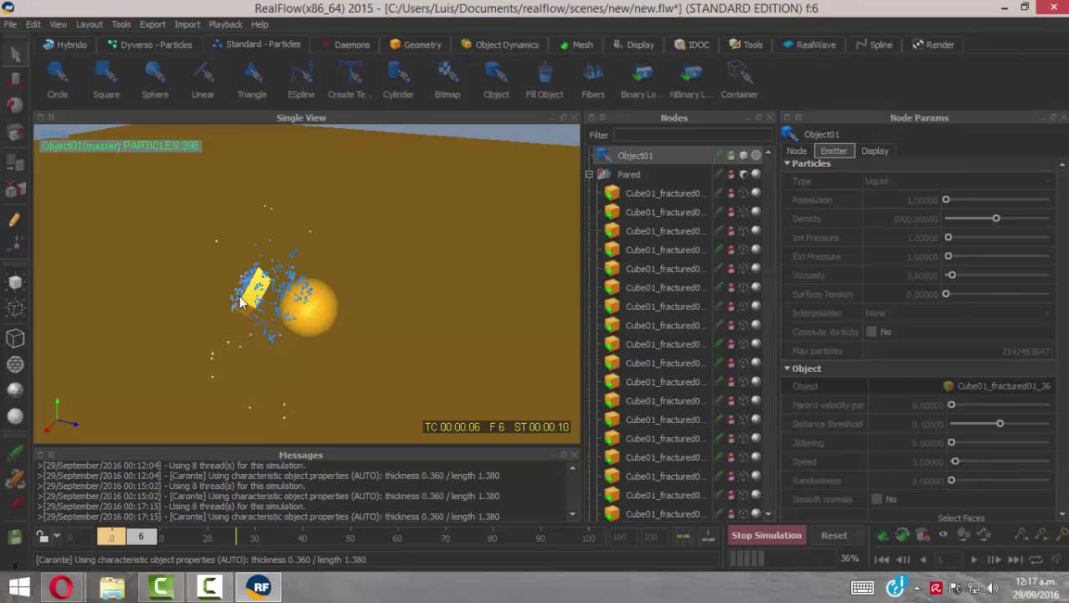
{"action": "left_click", "coordinate": [765, 537]}
{"action": "left_click", "coordinate": [834, 536]}
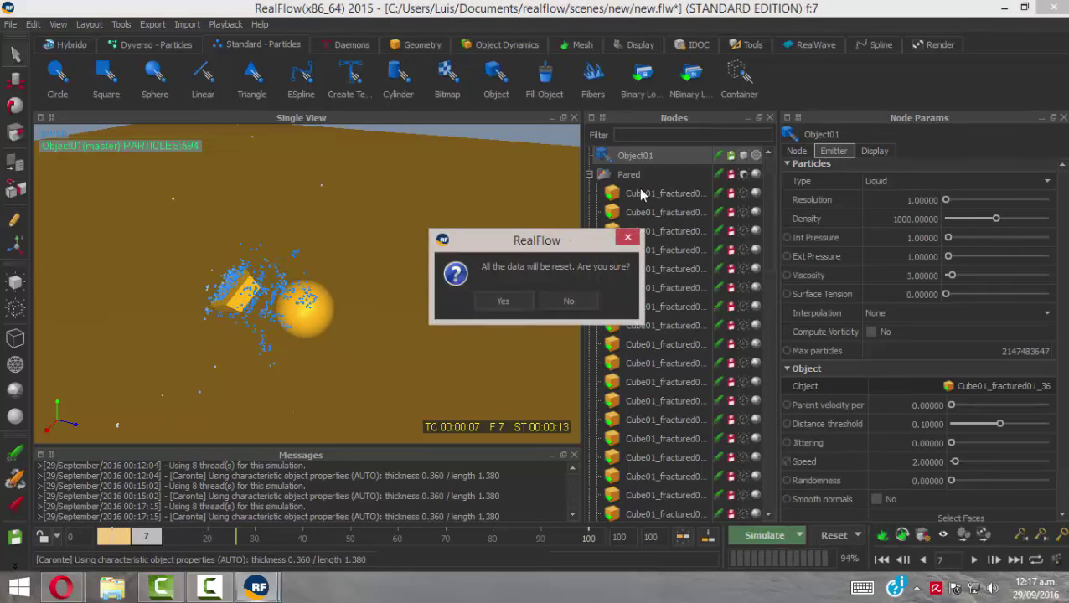
{"action": "left_click", "coordinate": [507, 304]}
Step: Collapse the Pared group and make all its wall fragments visible again
{"action": "left_click", "coordinate": [589, 174]}
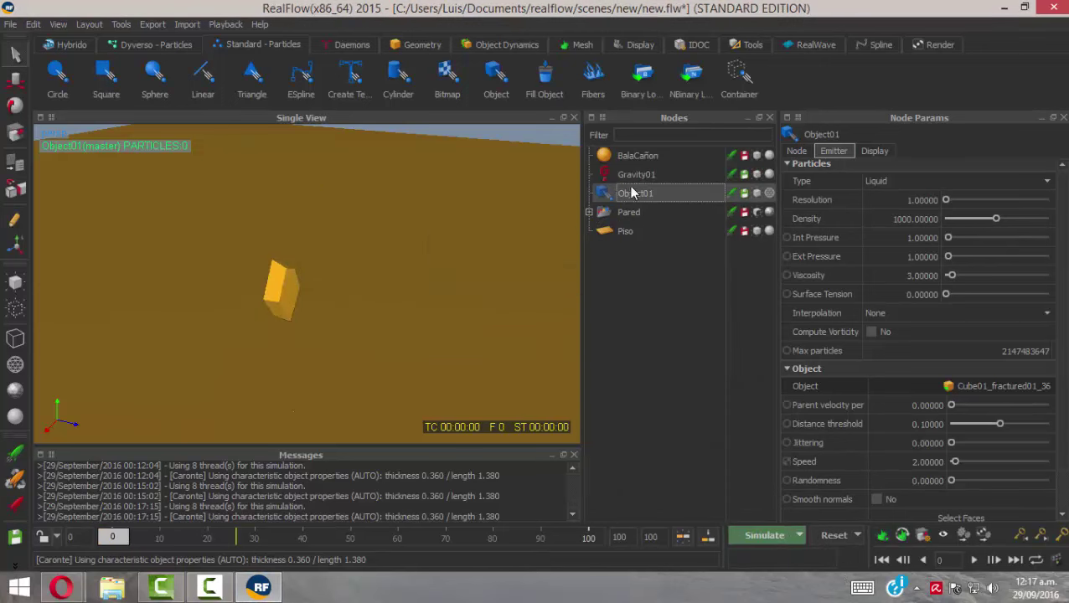
{"action": "left_click", "coordinate": [634, 215]}
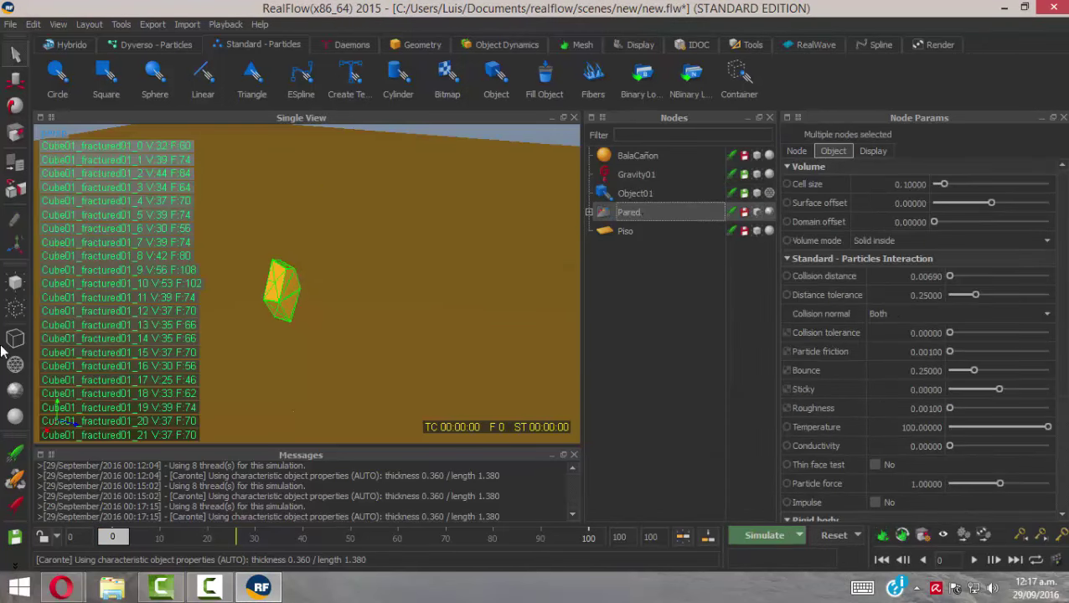
{"action": "left_click", "coordinate": [15, 286]}
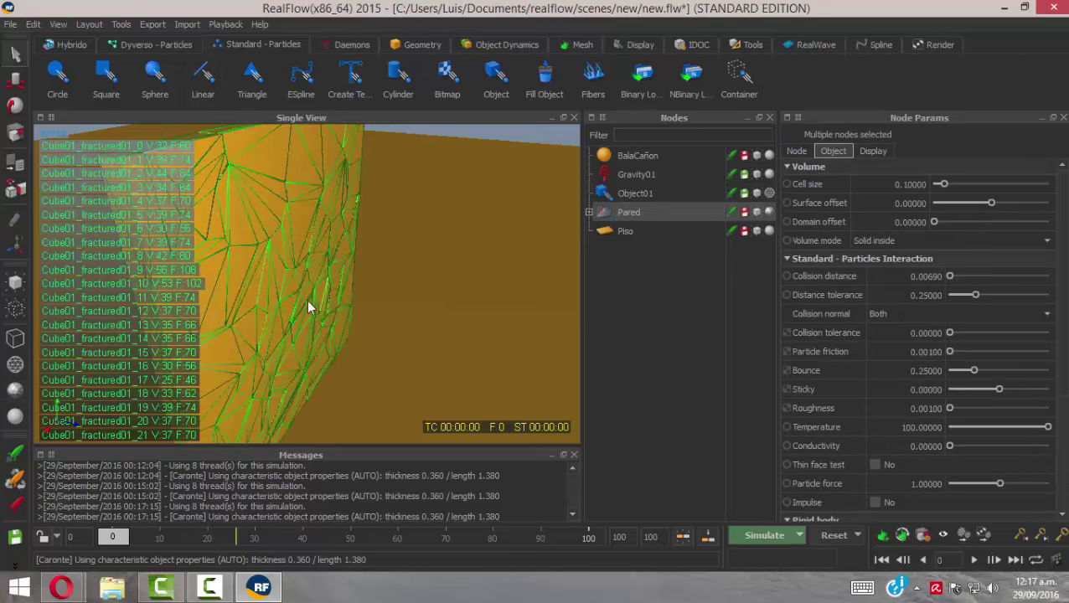
{"action": "left_click_drag", "start_coordinate": [358, 311], "coordinate": [402, 293], "text": "alt"}
Step: Refresh the timeline's cached frames and scrub between frames 3 and 4 to examine the impact with the Pared group selected
{"action": "left_click", "coordinate": [637, 195]}
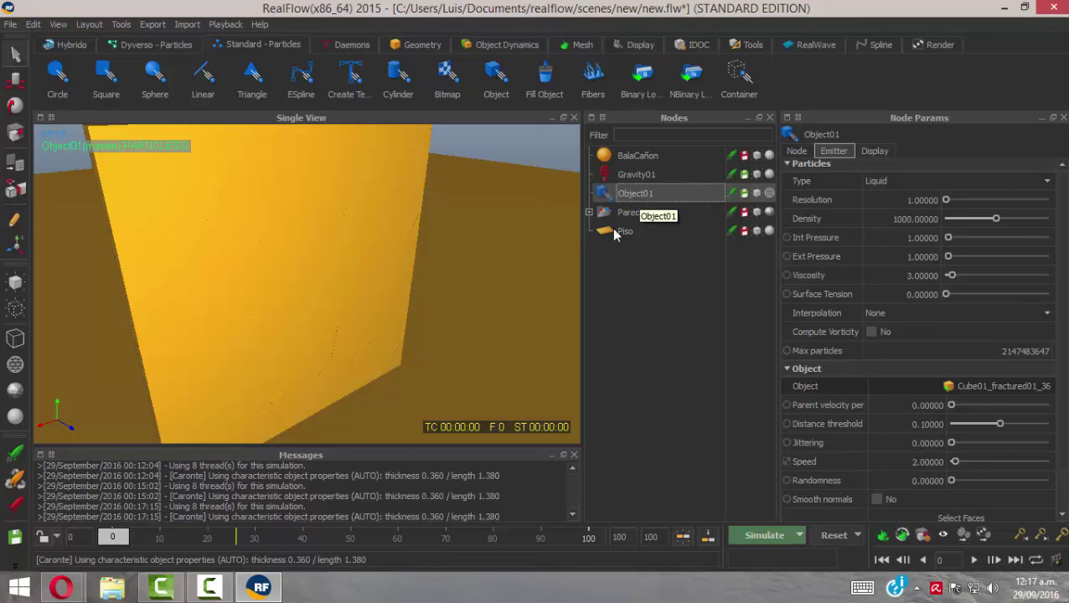
{"action": "left_click", "coordinate": [681, 541]}
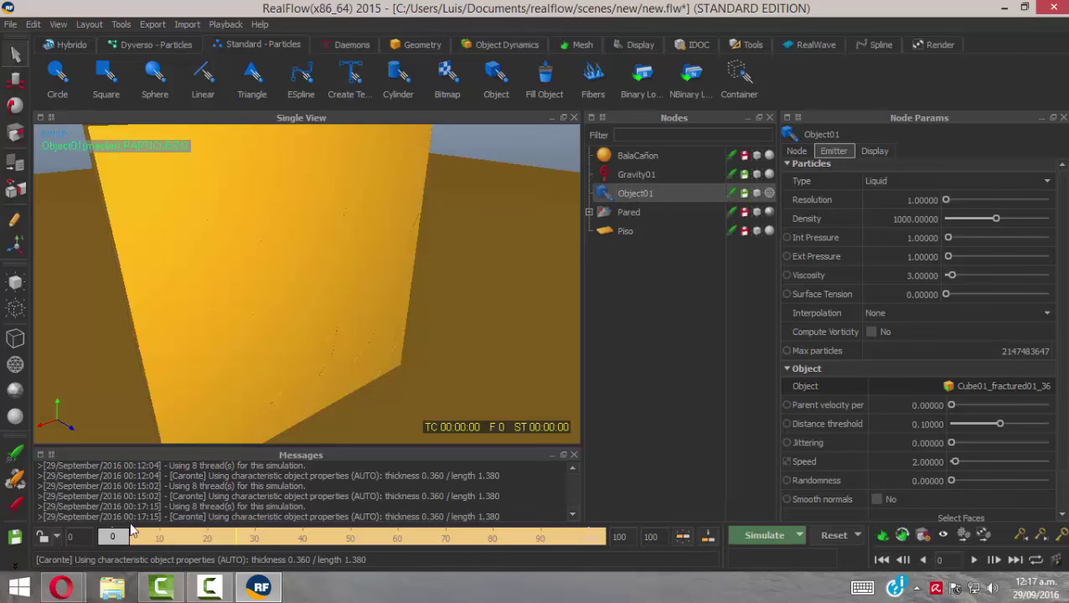
{"action": "left_click_drag", "start_coordinate": [115, 536], "coordinate": [134, 541]}
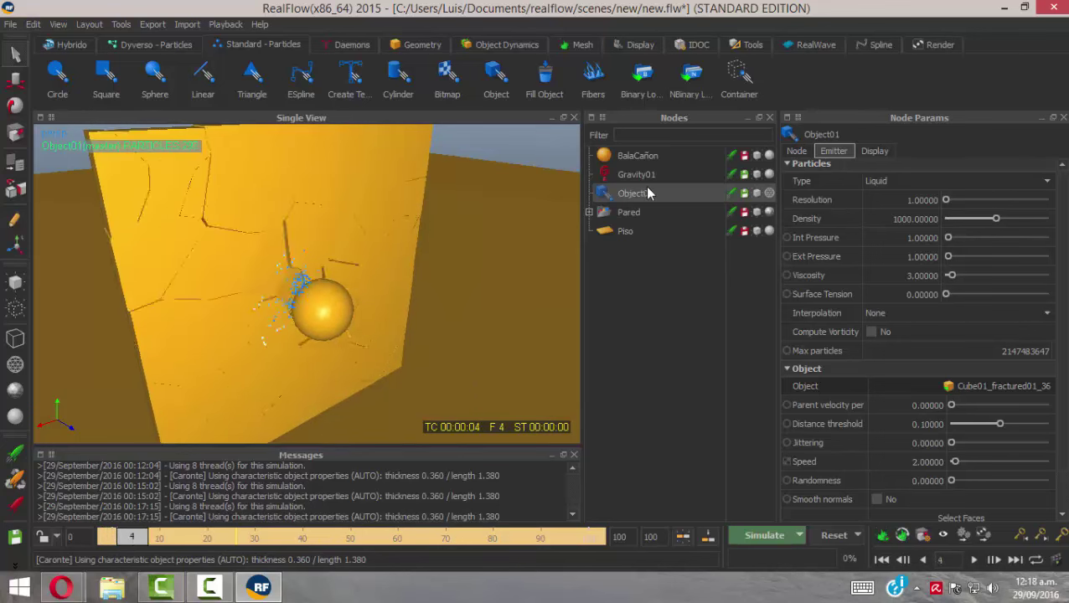
{"action": "left_click", "coordinate": [629, 212]}
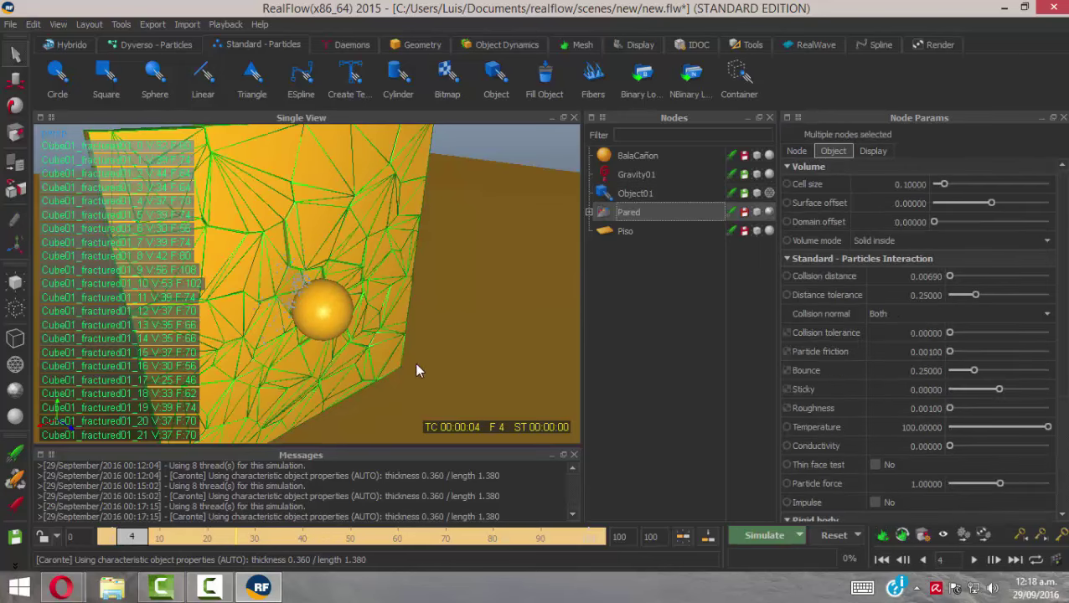
{"action": "mouse_move", "coordinate": [133, 541]}
{"action": "left_mouse_down"}
{"action": "mouse_move", "coordinate": [141, 541]}
{"action": "mouse_move", "coordinate": [129, 541]}
{"action": "left_mouse_up"}
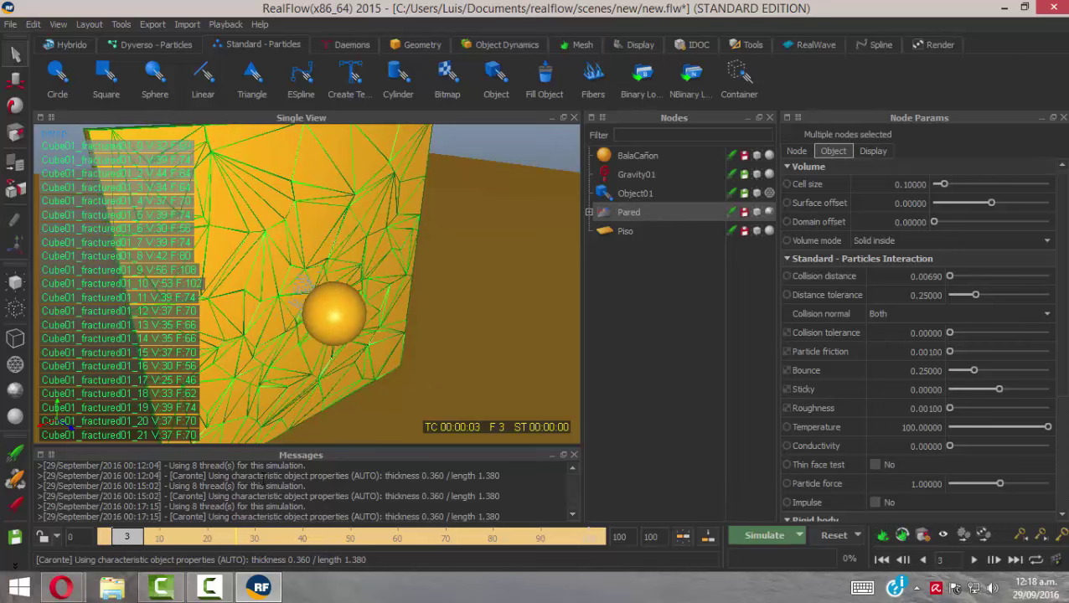
Step: Examine the contact between cannonball and wall up close at frames 3 and 4, and return to frame 0
{"action": "scroll", "coordinate": [310, 305], "scroll_direction": "up", "scroll_amount": 3}
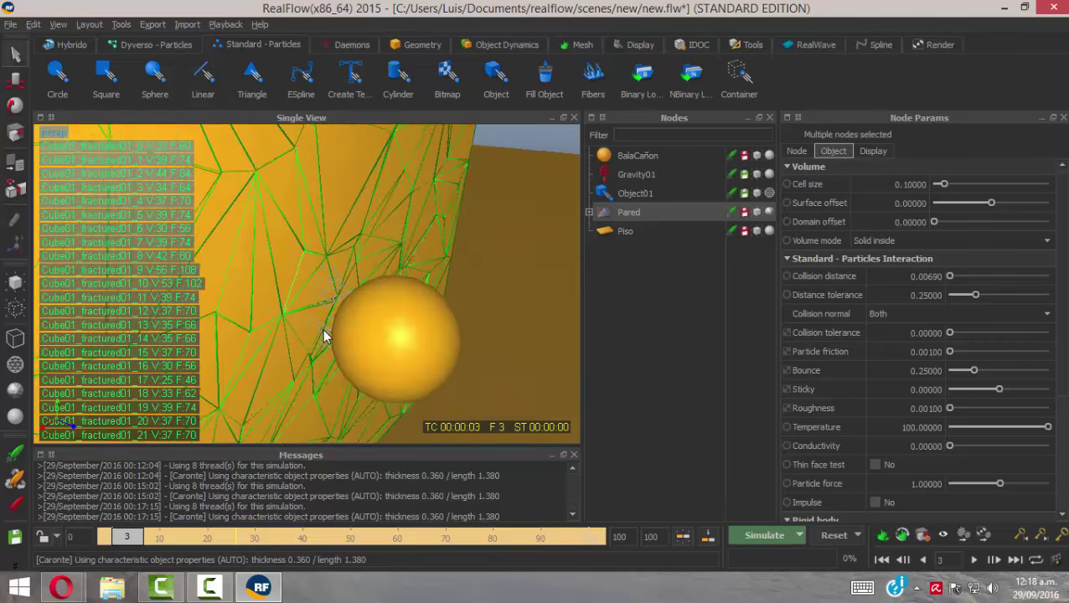
{"action": "left_click_drag", "start_coordinate": [325, 336], "coordinate": [359, 346], "text": "alt"}
{"action": "left_click_drag", "start_coordinate": [128, 541], "coordinate": [137, 540]}
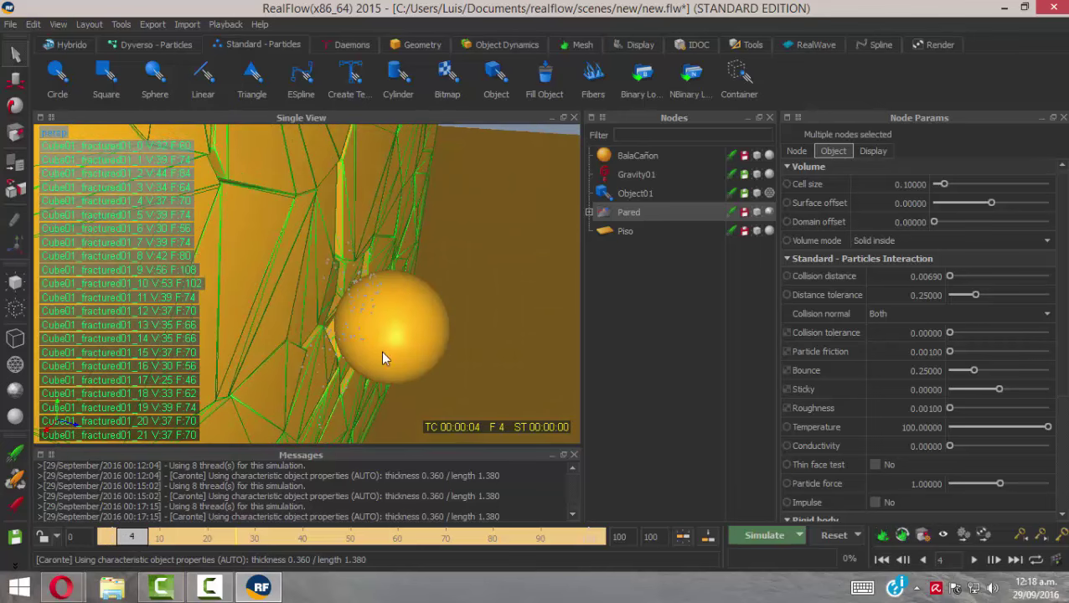
{"action": "left_click_drag", "start_coordinate": [381, 358], "coordinate": [341, 348], "text": "alt"}
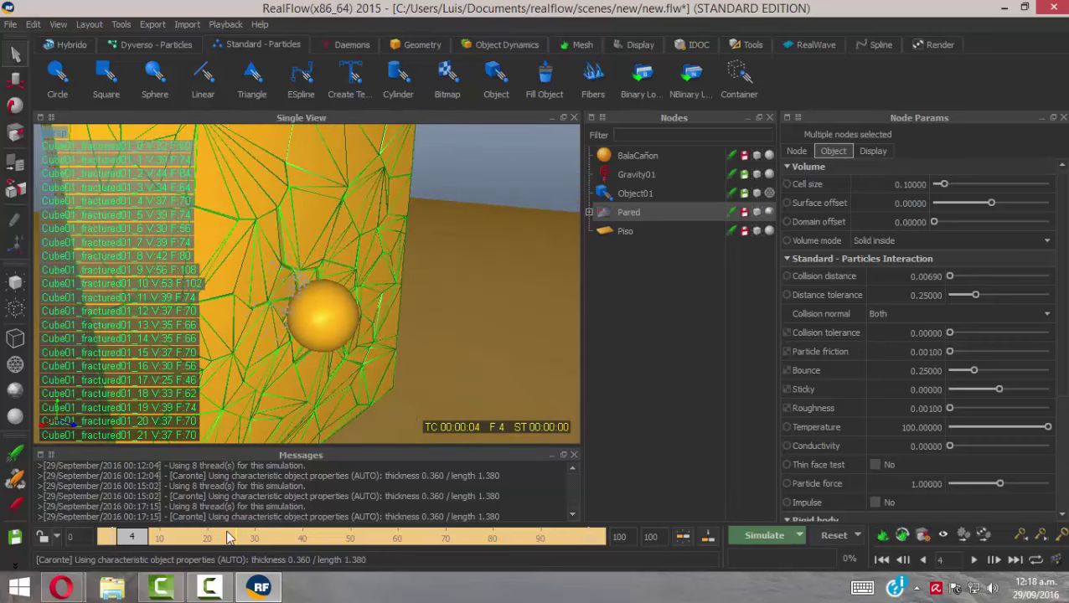
{"action": "left_click_drag", "start_coordinate": [134, 543], "coordinate": [88, 545]}
{"action": "left_click_drag", "start_coordinate": [394, 316], "coordinate": [340, 335], "text": "alt"}
Step: Drive the Object01 emitter's Speed parameter with the curve expression if(f<4,0,3)
{"action": "left_click", "coordinate": [639, 195]}
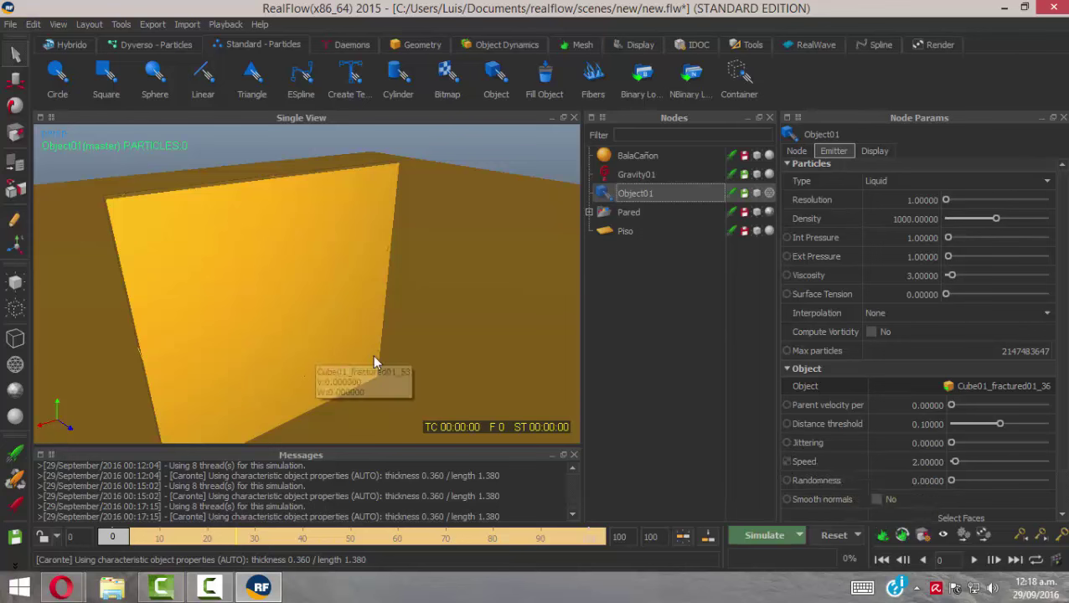
{"action": "left_click_drag", "start_coordinate": [374, 353], "coordinate": [389, 340], "text": "alt"}
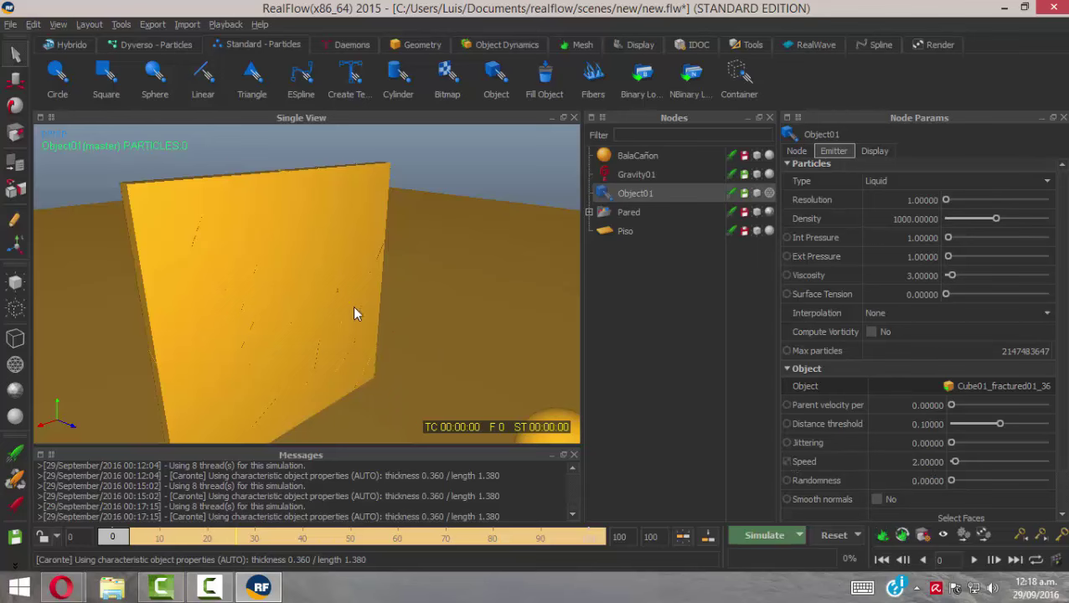
{"action": "left_click_drag", "start_coordinate": [353, 306], "coordinate": [354, 322], "text": "alt"}
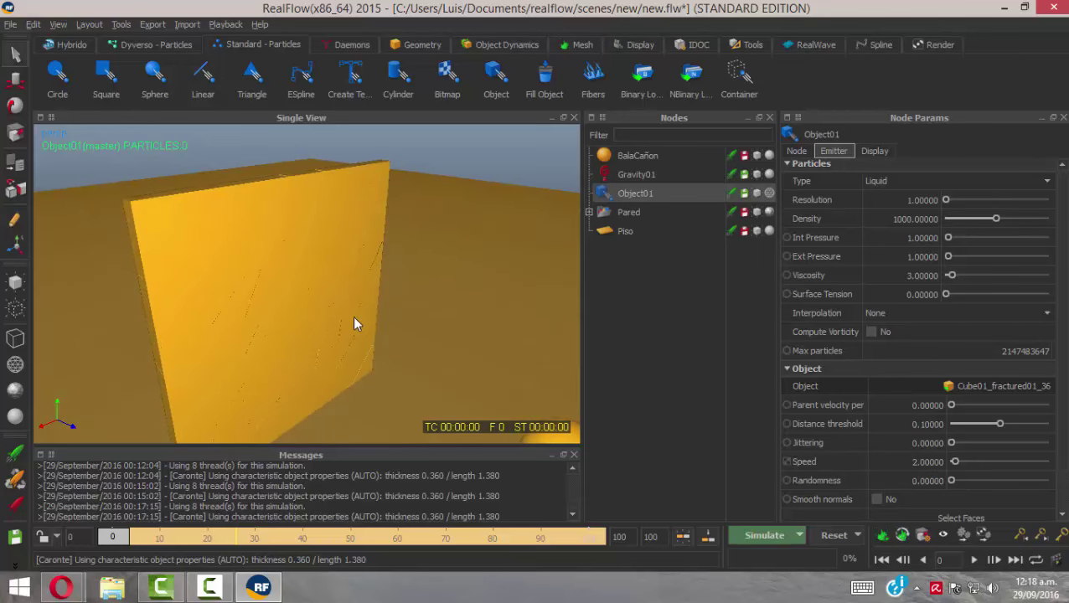
{"action": "double_click", "coordinate": [806, 462]}
{"action": "left_click_drag", "start_coordinate": [539, 115], "coordinate": [475, 29]}
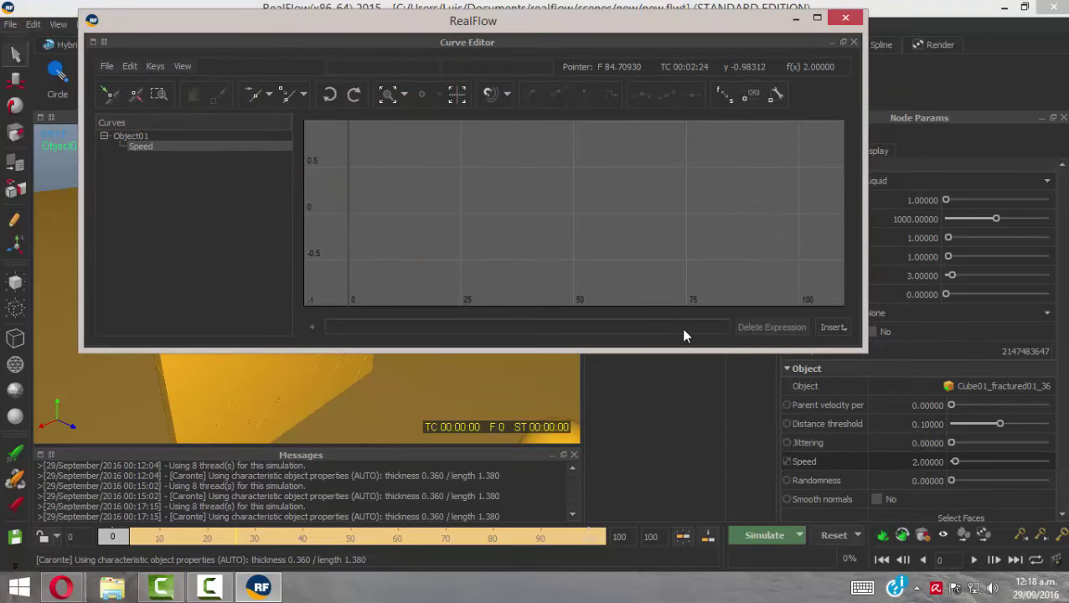
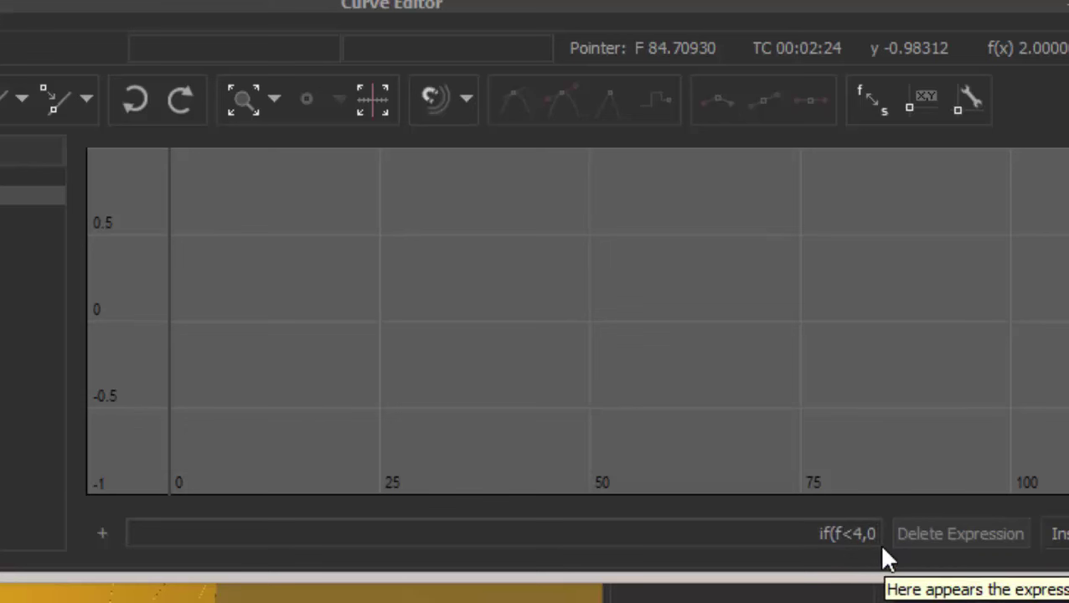
{"action": "type", "text": ","}
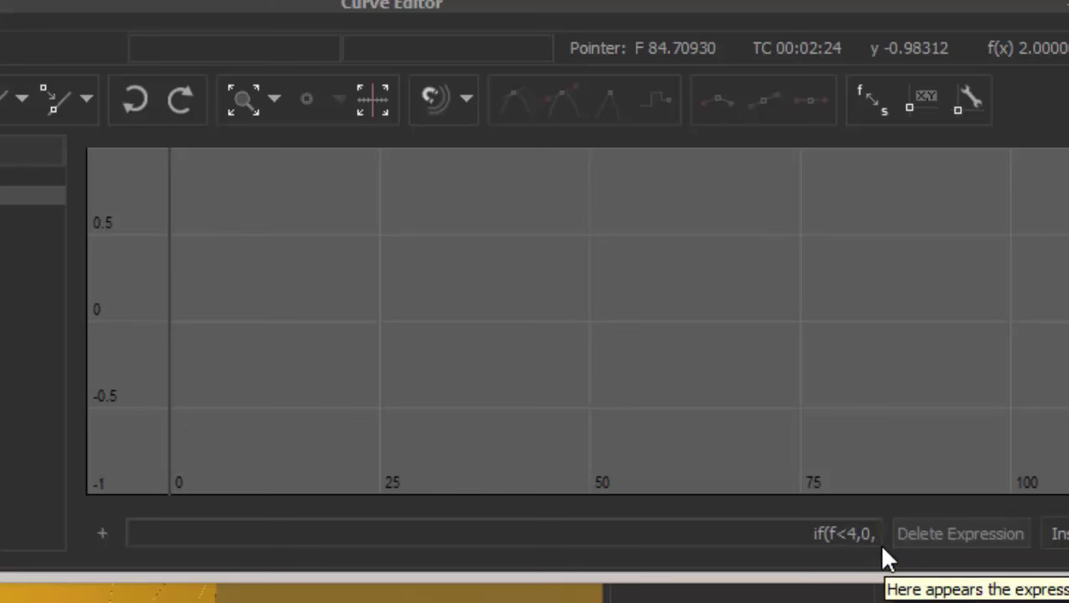
{"action": "type", "text": "3"}
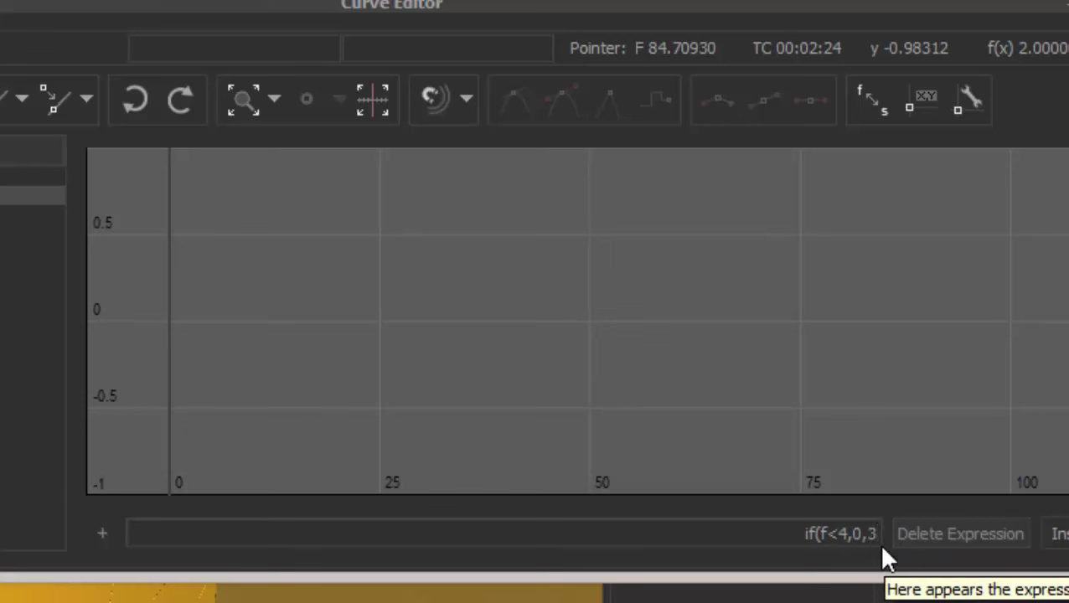
{"action": "type", "text": ")"}
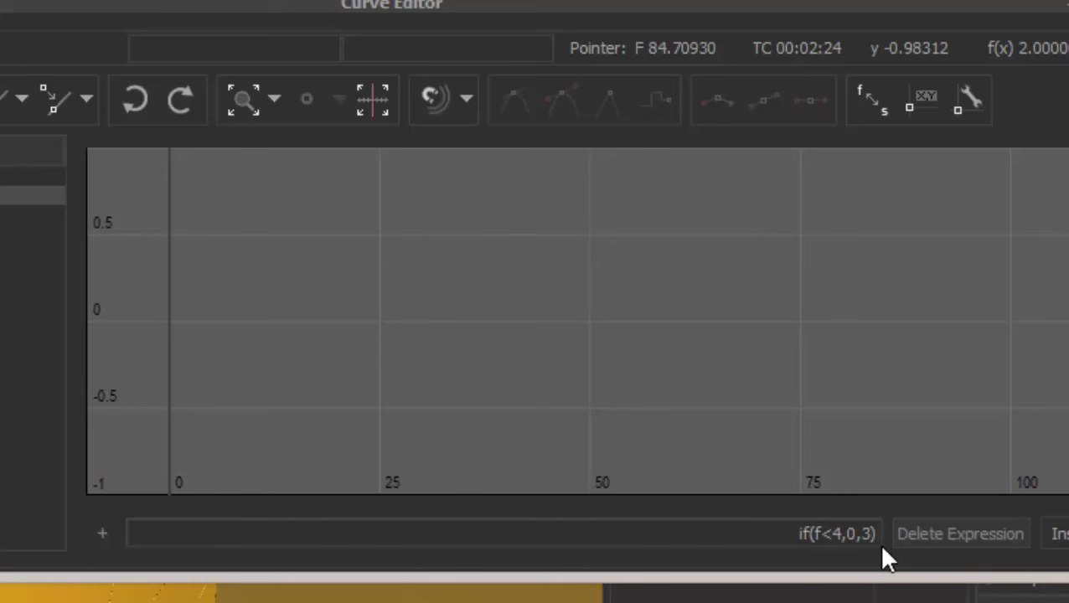
{"action": "key", "text": "Return"}
Step: Examine the Speed curve's step around frame 4 and its plateau, and close the Curve Editor
{"action": "scroll", "coordinate": [546, 300], "scroll_direction": "down", "scroll_amount": 3}
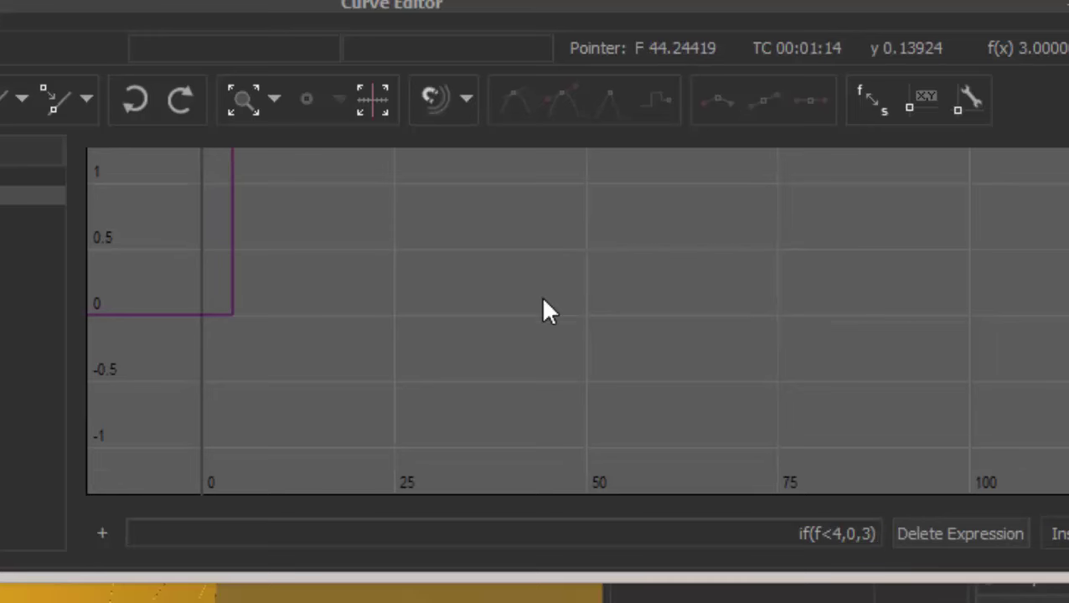
{"action": "middle_click_drag", "start_coordinate": [386, 198], "coordinate": [523, 363]}
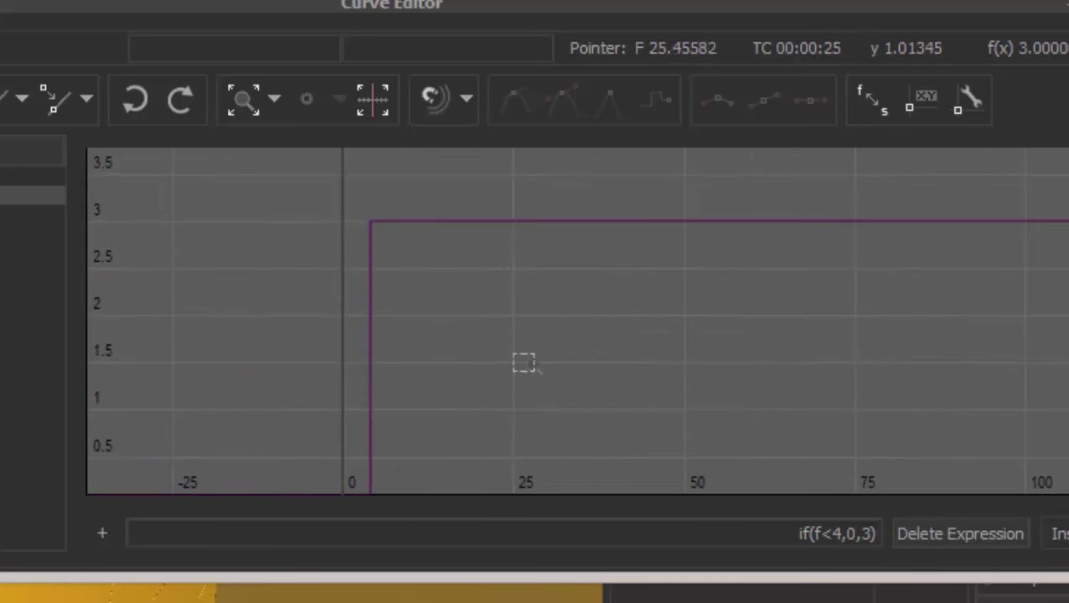
{"action": "scroll", "coordinate": [506, 291], "scroll_direction": "down", "scroll_amount": 2}
{"action": "scroll", "coordinate": [511, 310], "scroll_direction": "down", "scroll_amount": 2}
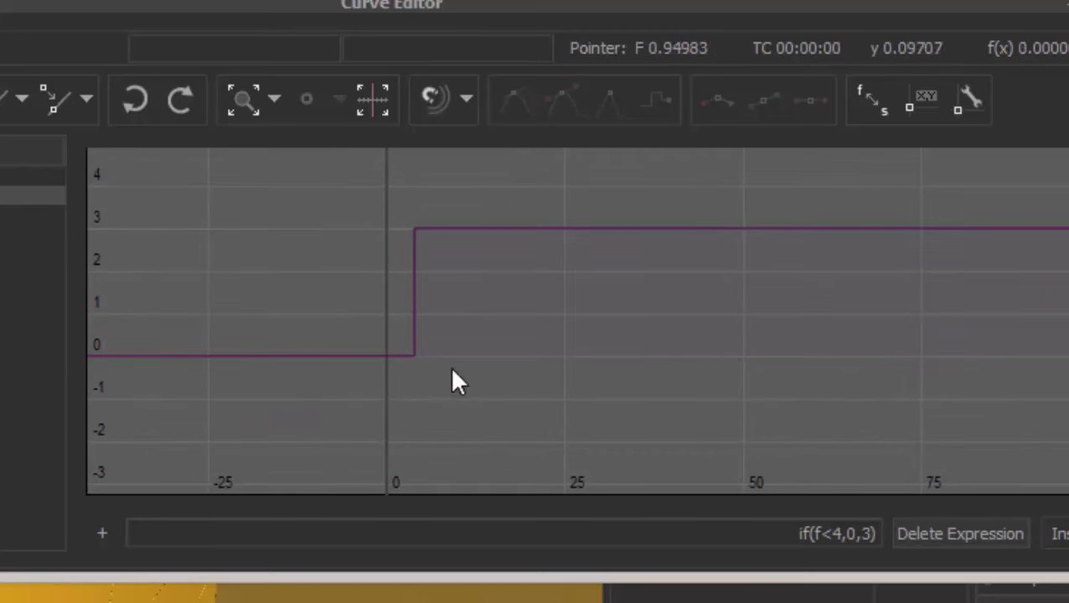
{"action": "middle_click_drag", "start_coordinate": [453, 372], "coordinate": [506, 302]}
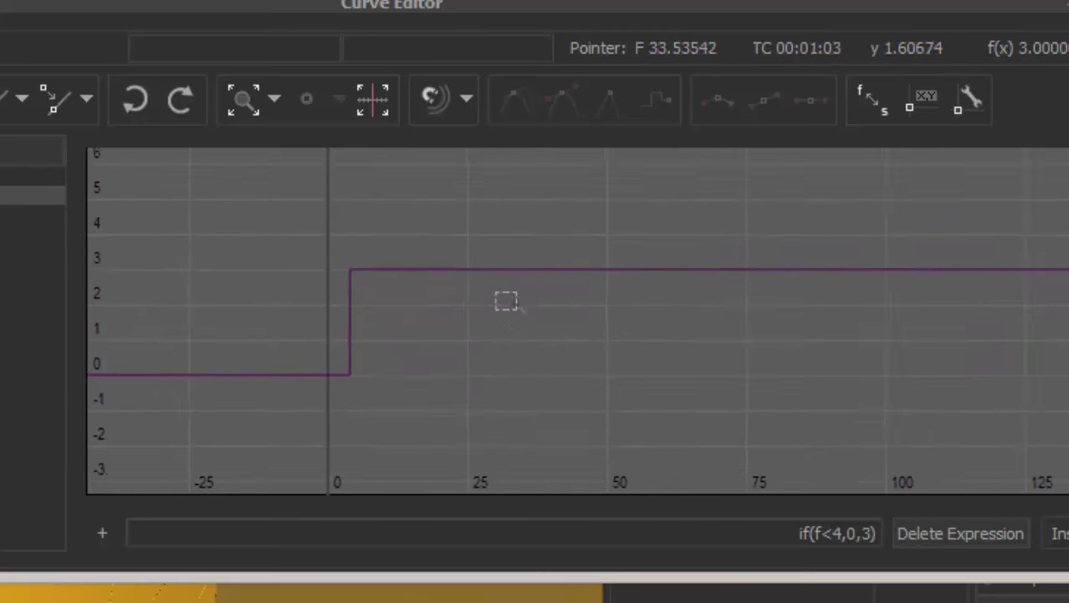
{"action": "scroll", "coordinate": [507, 268], "scroll_direction": "down", "scroll_amount": 1}
{"action": "left_click_drag", "start_coordinate": [436, 370], "coordinate": [711, 394]}
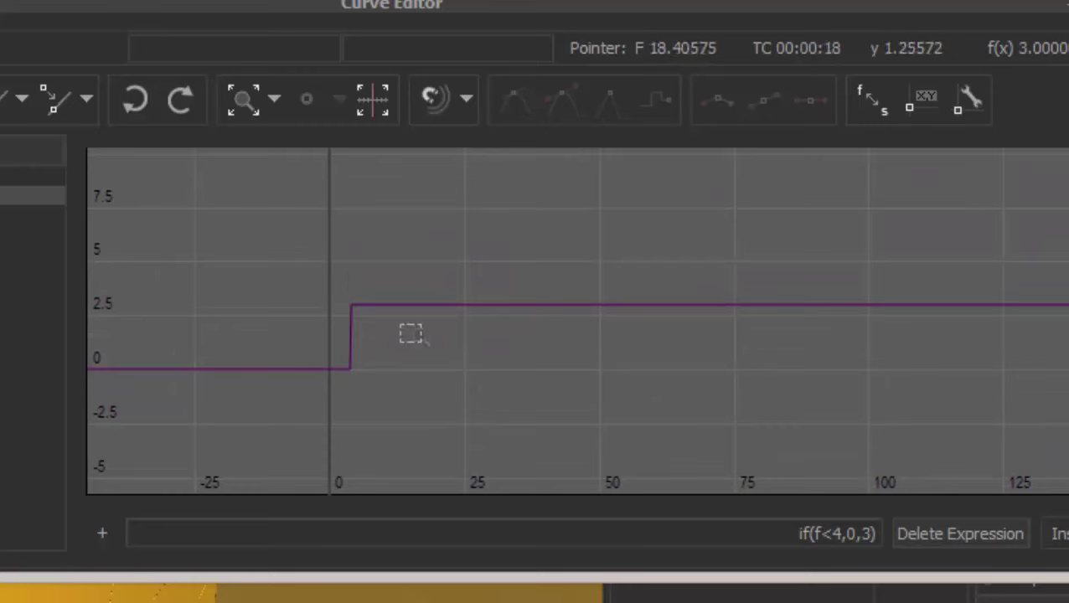
{"action": "middle_click_drag", "start_coordinate": [411, 333], "coordinate": [399, 389]}
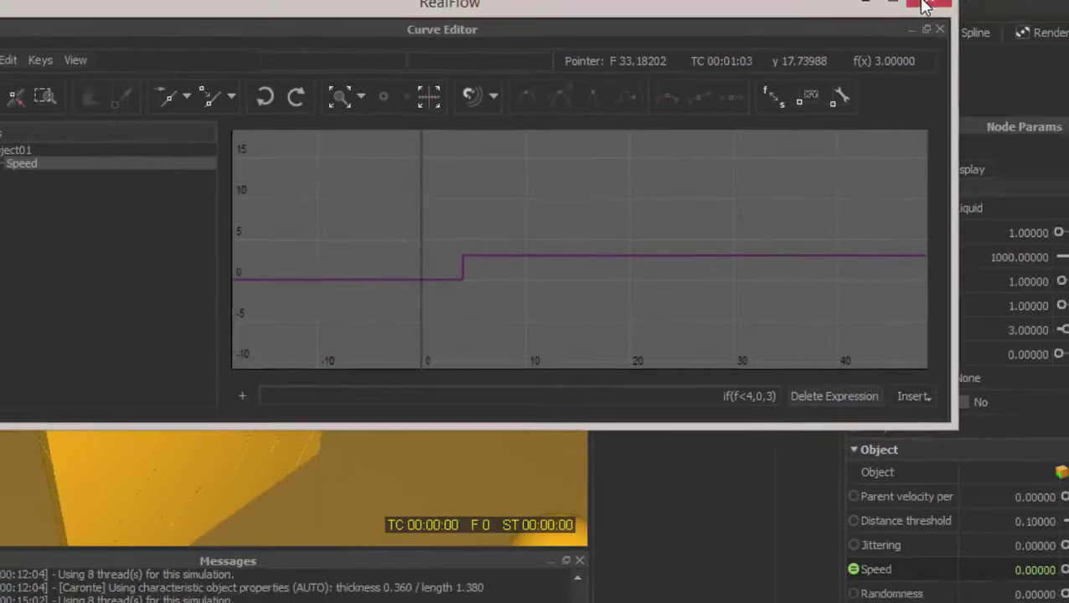
{"action": "left_click", "coordinate": [965, 0]}
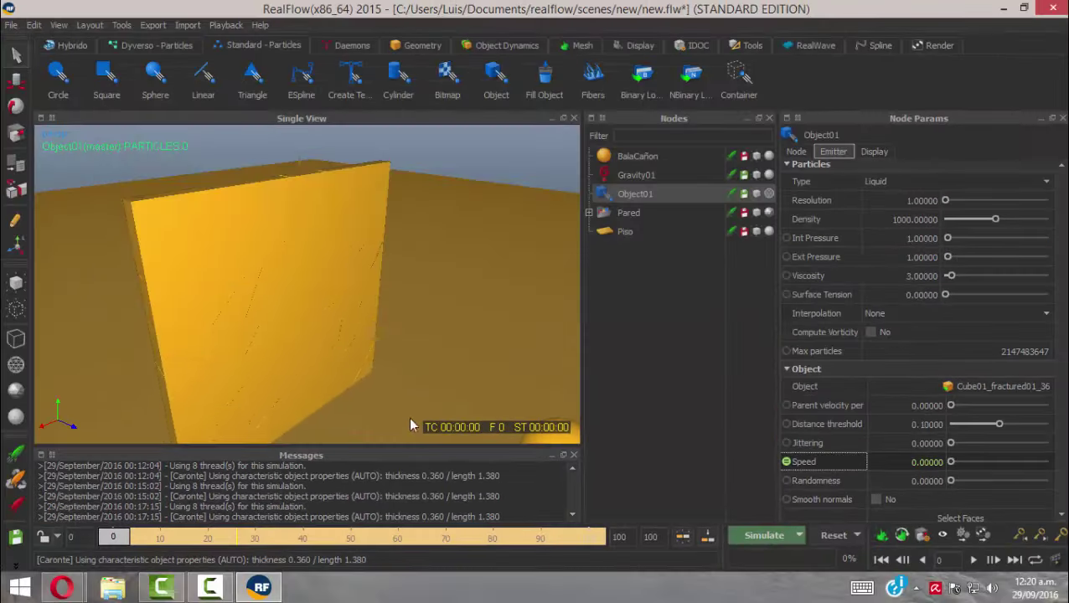
Step: Resimulate from frame 0, overwriting the cached data, observe the emission from several angles, and stop at frame 17
{"action": "left_click", "coordinate": [770, 537]}
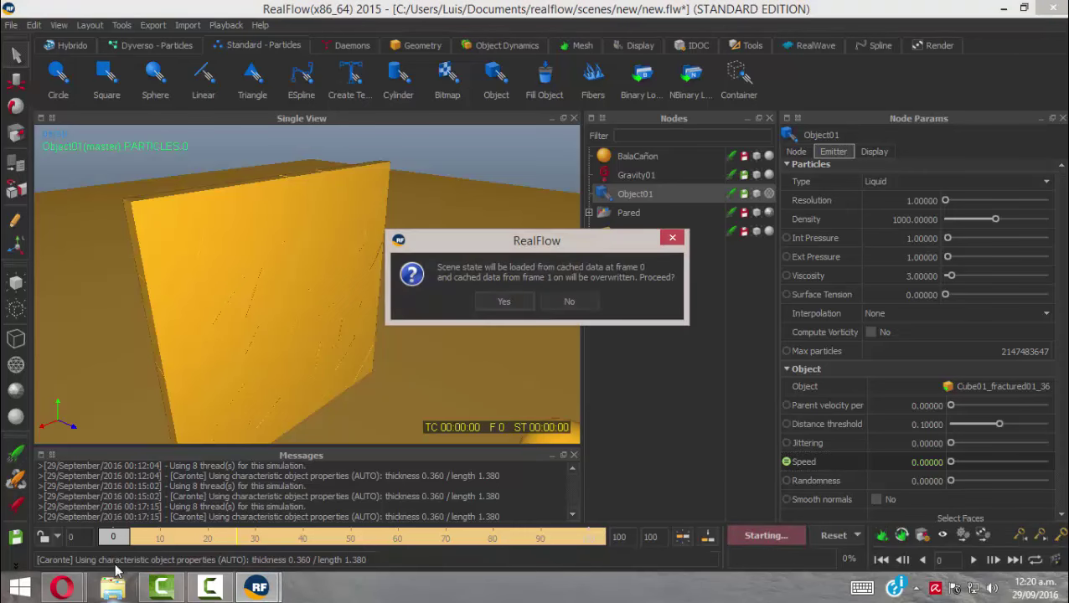
{"action": "left_click", "coordinate": [504, 302]}
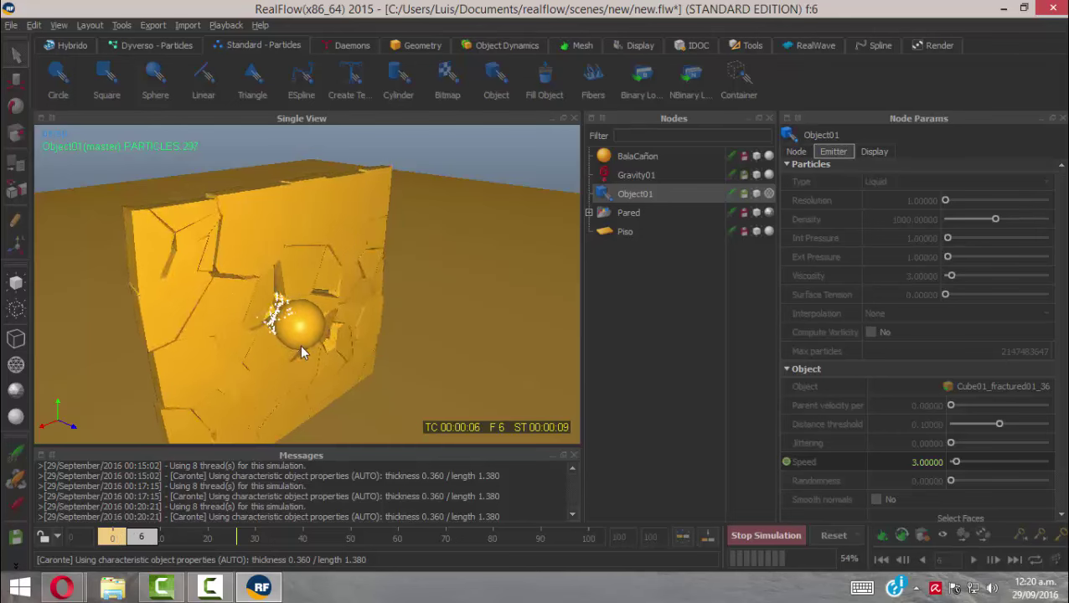
{"action": "left_click_drag", "start_coordinate": [300, 345], "coordinate": [370, 279], "text": "alt"}
{"action": "left_click_drag", "start_coordinate": [406, 352], "coordinate": [295, 398], "text": "alt"}
{"action": "left_click", "coordinate": [766, 536]}
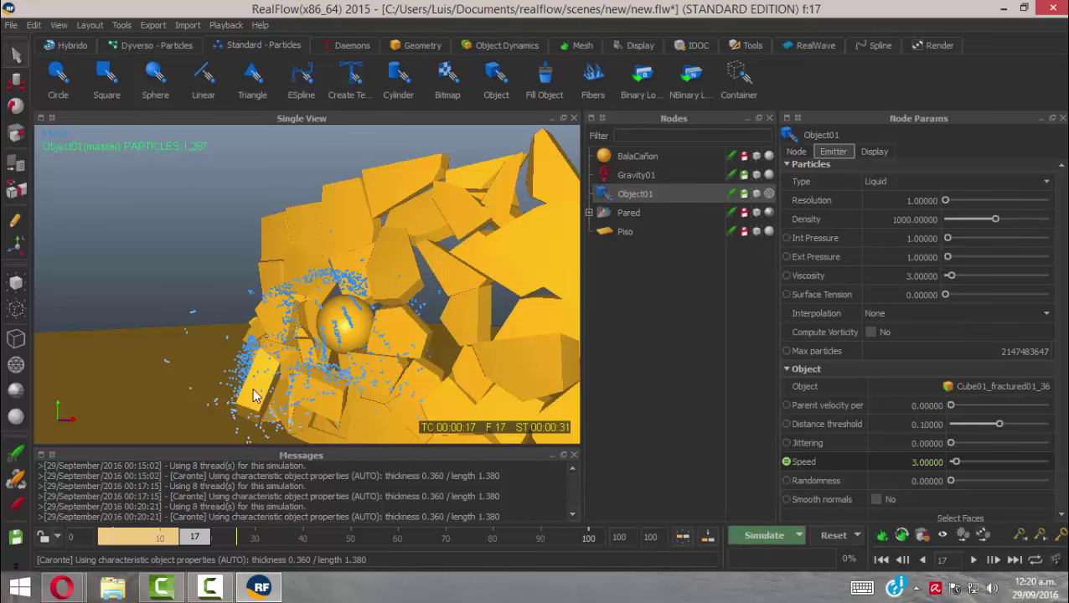
Step: At frame 3, hide the wall fragments Cube01_fractured01_0 through Cube01_fractured01_35 in the Pared group
{"action": "left_click_drag", "start_coordinate": [195, 542], "coordinate": [132, 533]}
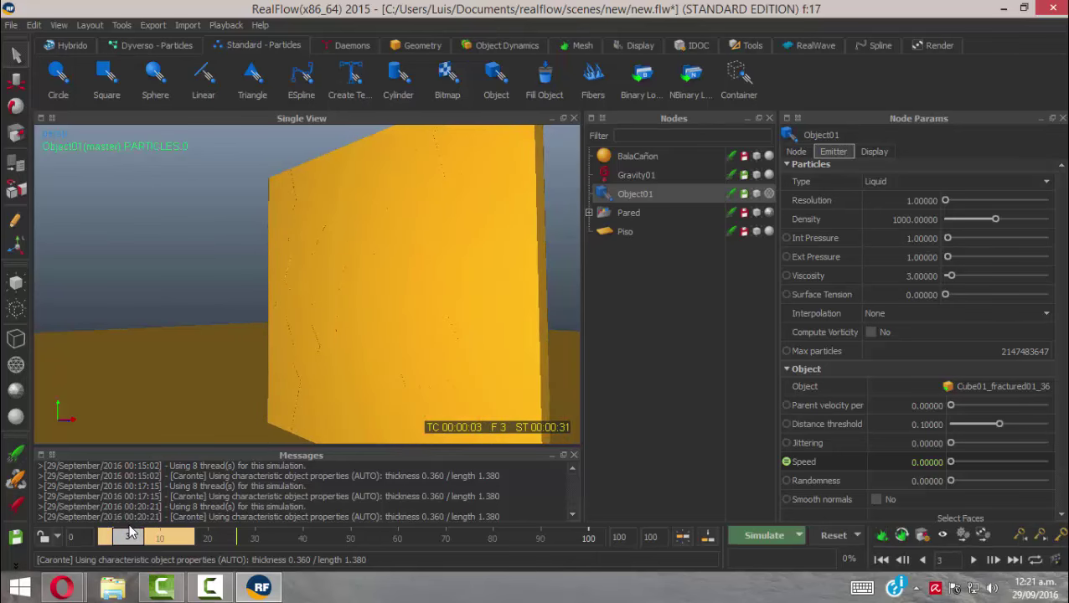
{"action": "left_click_drag", "start_coordinate": [396, 327], "coordinate": [319, 348], "text": "alt"}
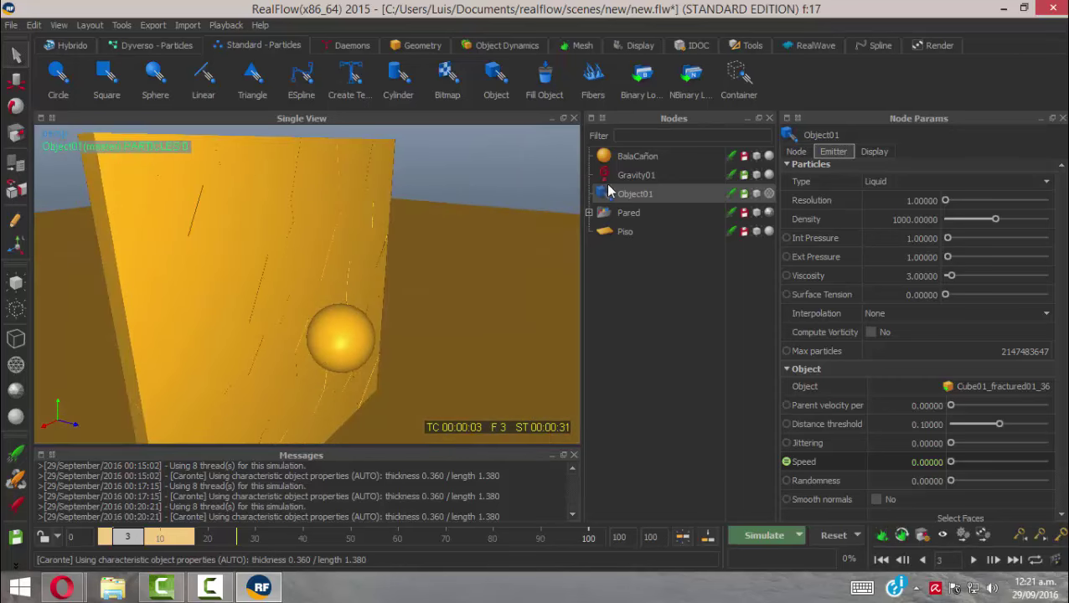
{"action": "left_click", "coordinate": [589, 214]}
{"action": "left_click_drag", "start_coordinate": [767, 191], "coordinate": [768, 233]}
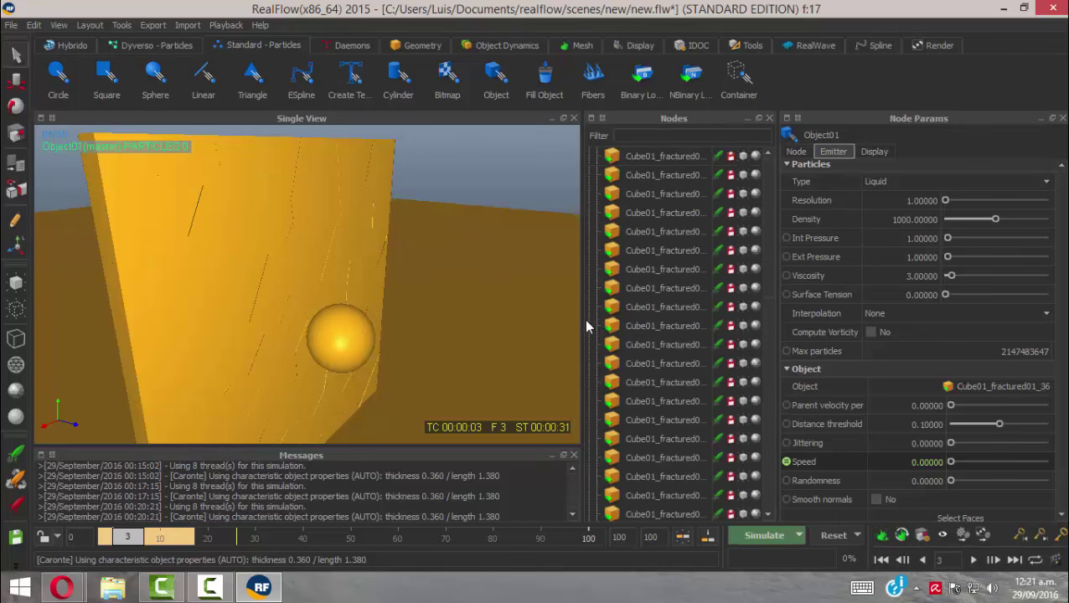
{"action": "left_click_drag", "start_coordinate": [583, 317], "coordinate": [460, 331]}
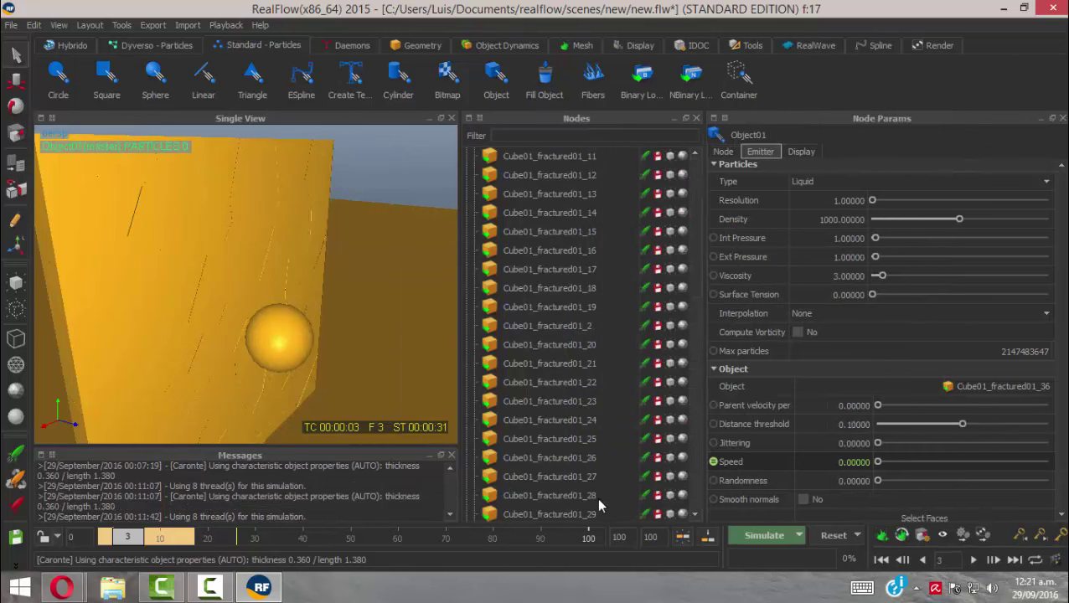
{"action": "scroll", "coordinate": [568, 475], "scroll_direction": "down", "scroll_amount": 6}
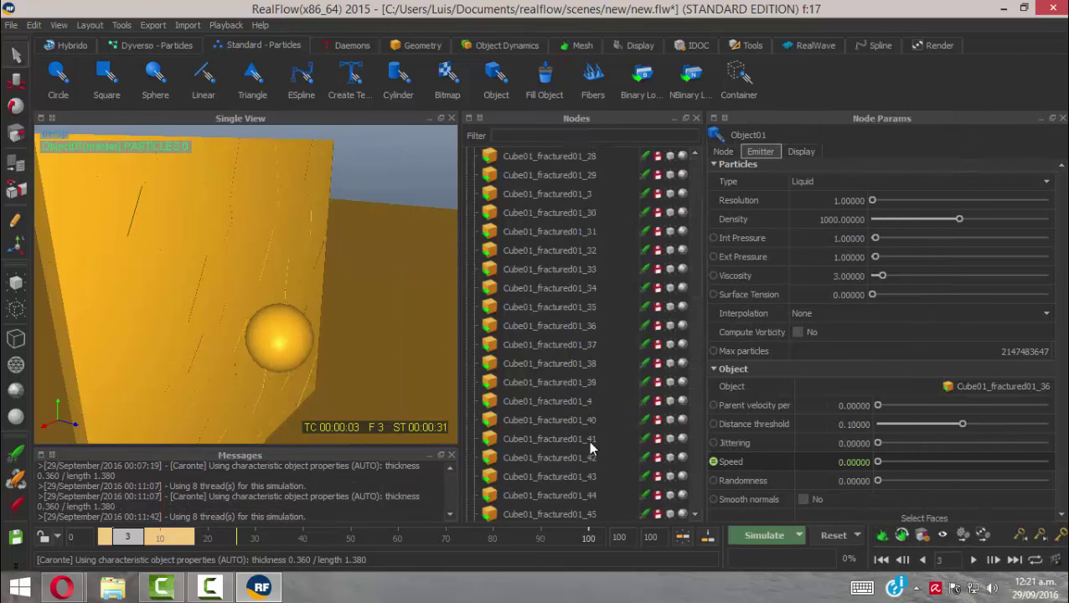
{"action": "left_click", "coordinate": [579, 306]}
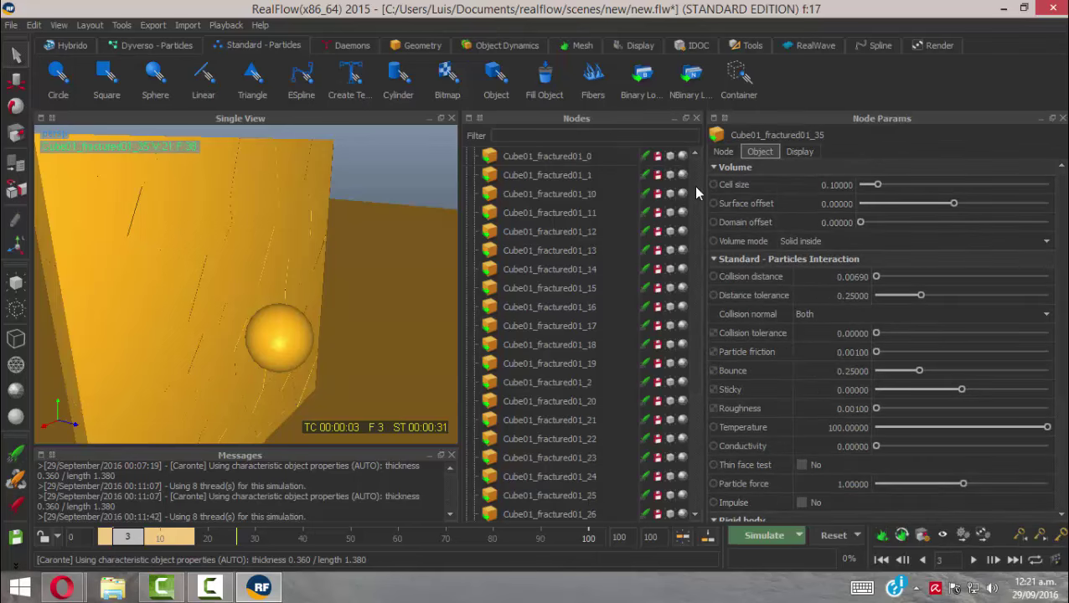
{"action": "scroll", "coordinate": [694, 181], "scroll_direction": "up", "scroll_amount": 10}
{"action": "left_click", "coordinate": [567, 232], "text": "shift"}
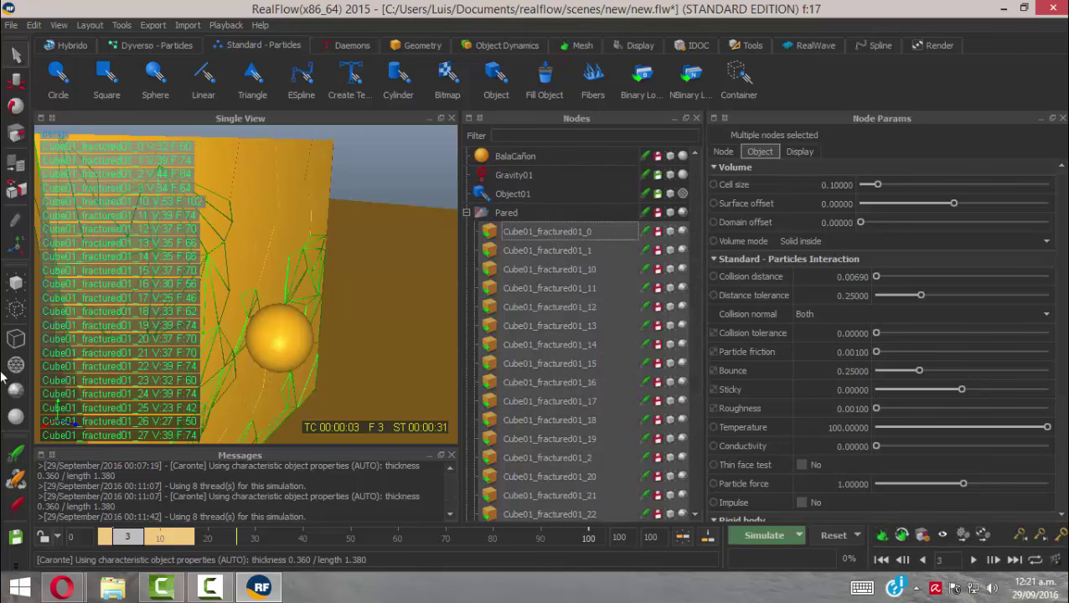
{"action": "left_click", "coordinate": [16, 308]}
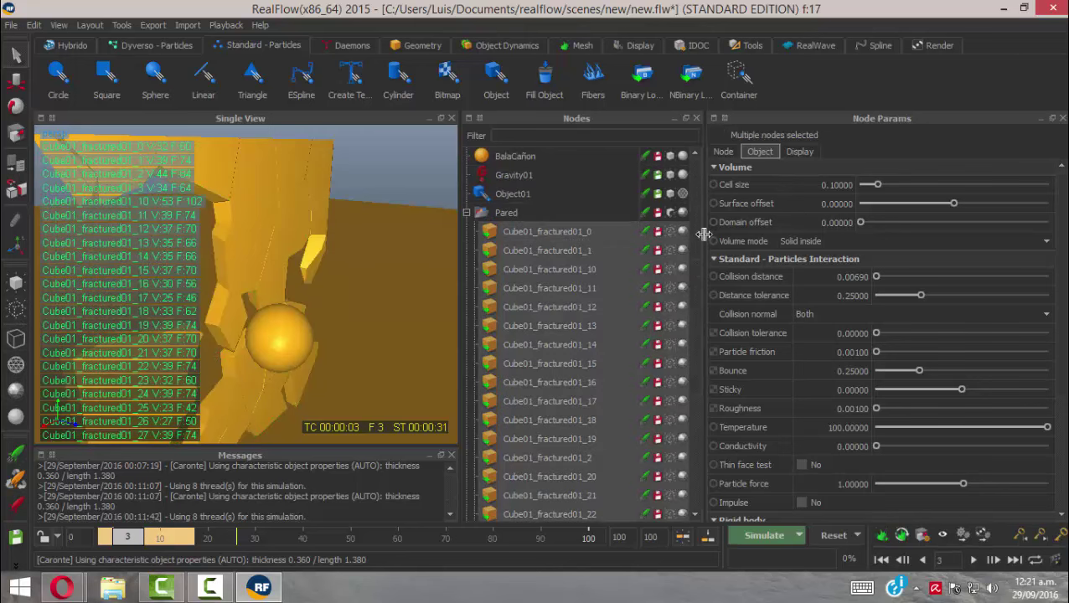
Step: Hide the wall fragments from Cube01_fractured01_37 through Cube01_fractured01_9, leaving only Cube01_fractured01_36 displayed
{"action": "scroll", "coordinate": [697, 303], "scroll_direction": "down", "scroll_amount": 10}
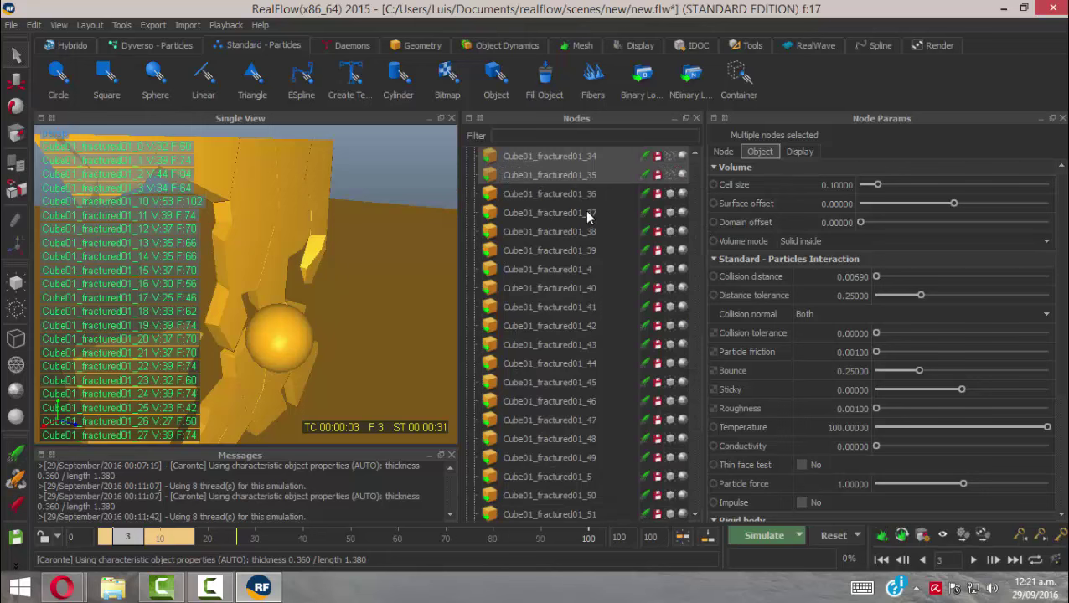
{"action": "left_click", "coordinate": [589, 214]}
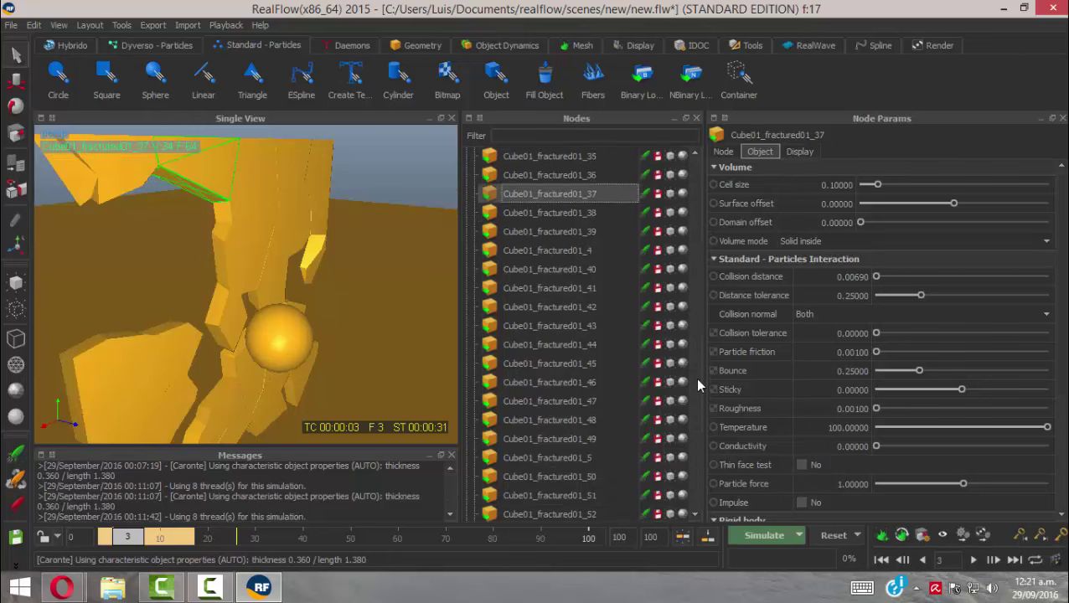
{"action": "scroll", "coordinate": [695, 378], "scroll_direction": "down", "scroll_amount": 5}
{"action": "left_click", "coordinate": [587, 478], "text": "shift"}
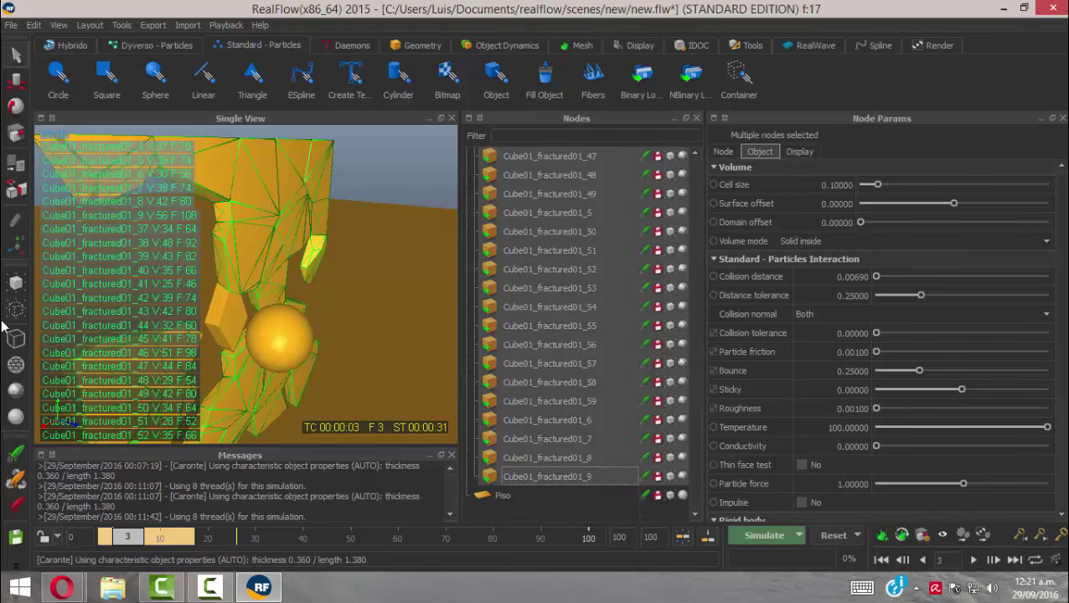
{"action": "key", "text": "h"}
Step: Examine the isolated fragment and its particles beside the cannonball at frame 7, and go back to frame 2
{"action": "left_click_drag", "start_coordinate": [256, 328], "coordinate": [229, 322], "text": "alt"}
{"action": "left_click_drag", "start_coordinate": [121, 539], "coordinate": [152, 541]}
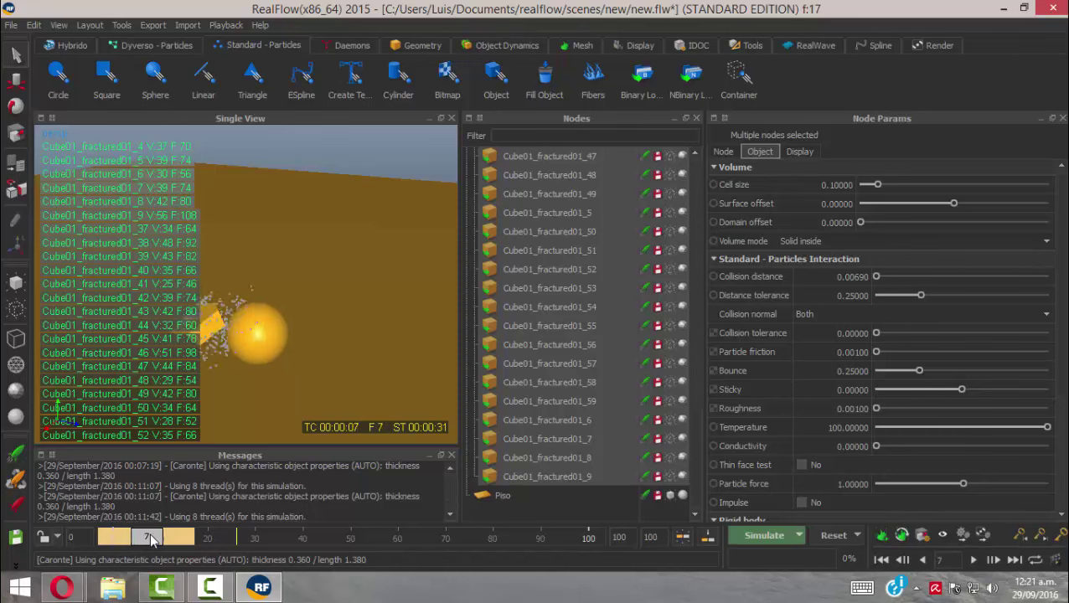
{"action": "left_click_drag", "start_coordinate": [255, 333], "coordinate": [327, 343], "text": "alt"}
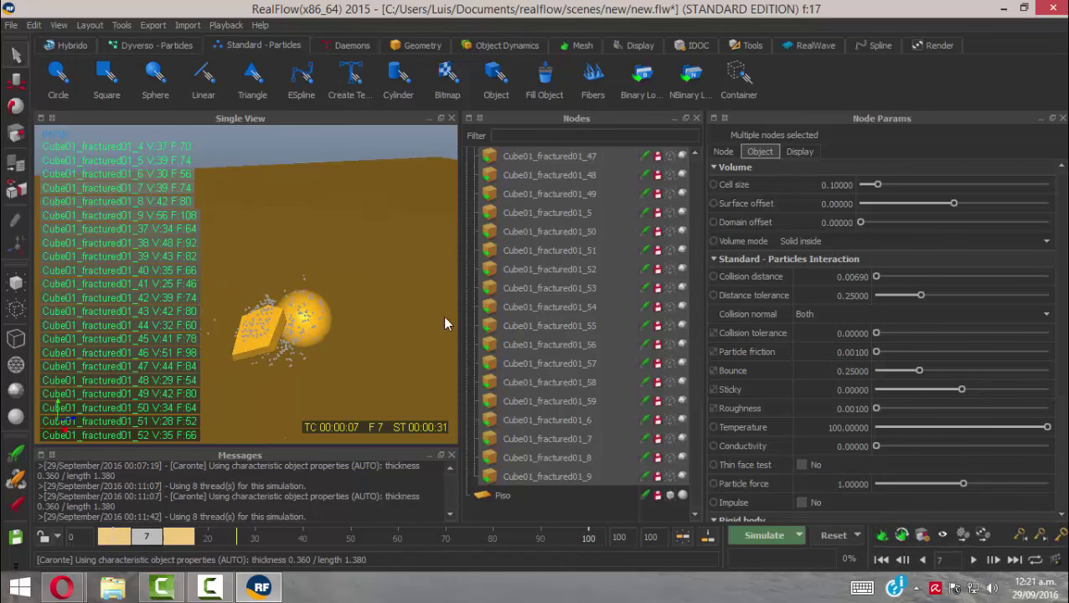
{"action": "left_click_drag", "start_coordinate": [460, 314], "coordinate": [546, 314]}
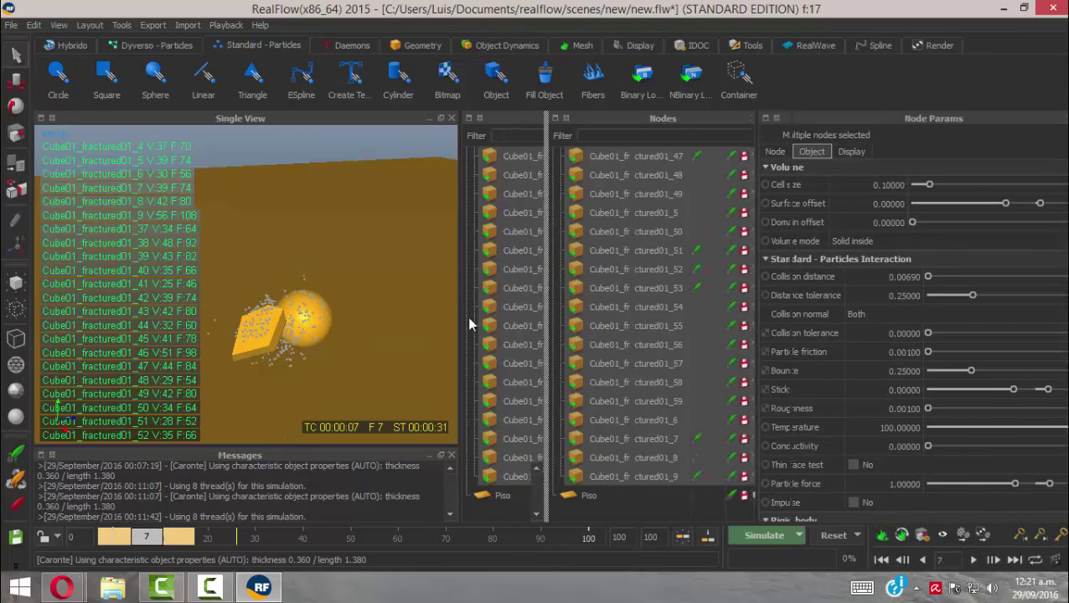
{"action": "left_click_drag", "start_coordinate": [335, 335], "coordinate": [312, 349], "text": "alt"}
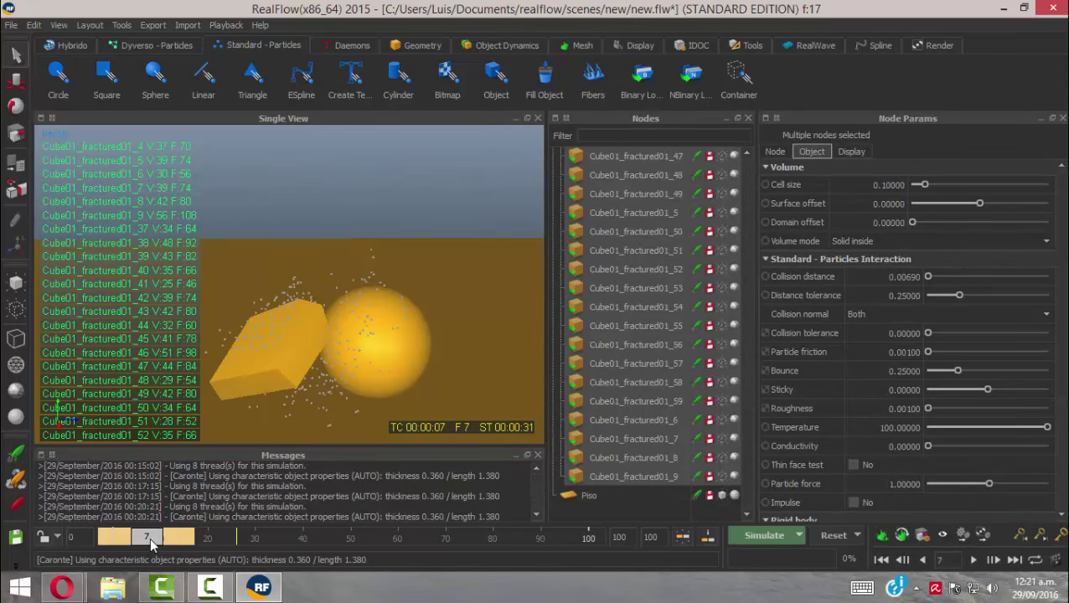
{"action": "left_click_drag", "start_coordinate": [149, 537], "coordinate": [124, 537]}
{"action": "left_click_drag", "start_coordinate": [418, 349], "coordinate": [304, 308], "text": "alt"}
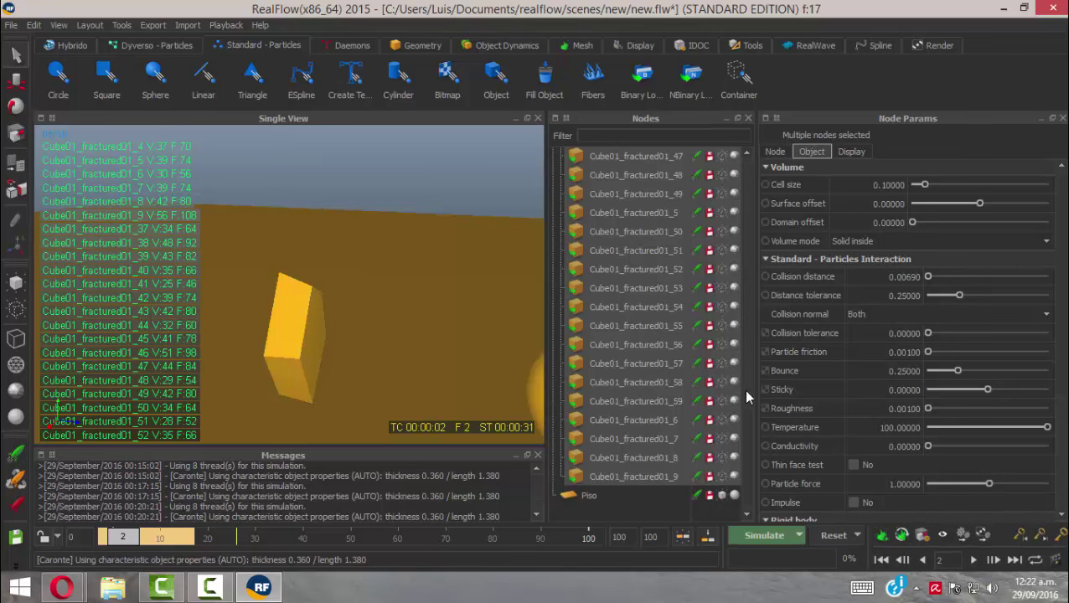
Step: Start face selection for the Object01 emitter and select both triangles of one narrow side of the fragment
{"action": "left_click_drag", "start_coordinate": [744, 445], "coordinate": [747, 171]}
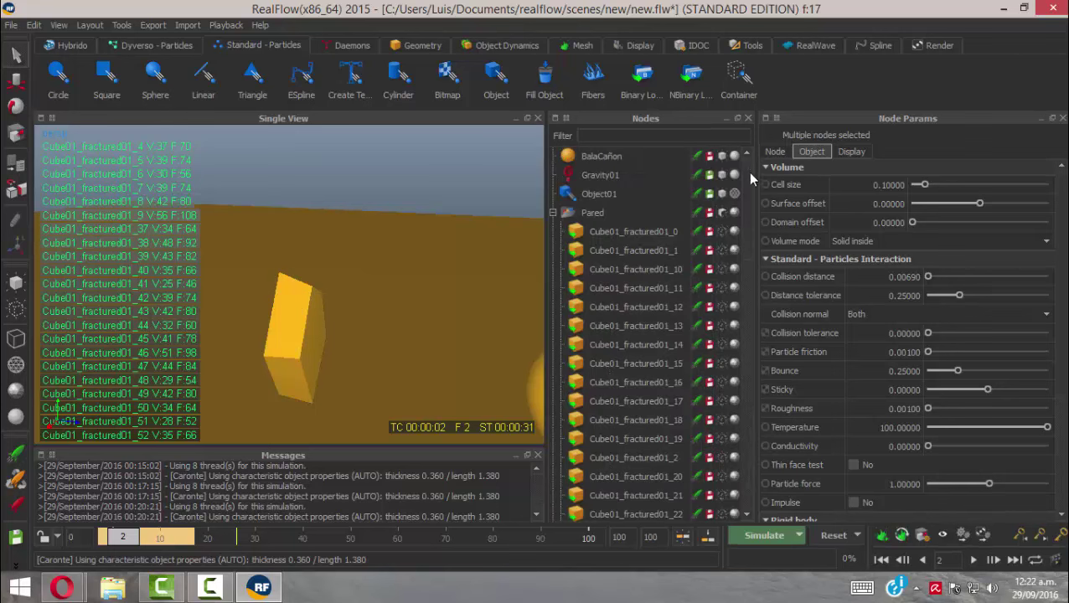
{"action": "left_click", "coordinate": [552, 214]}
{"action": "left_click", "coordinate": [599, 193]}
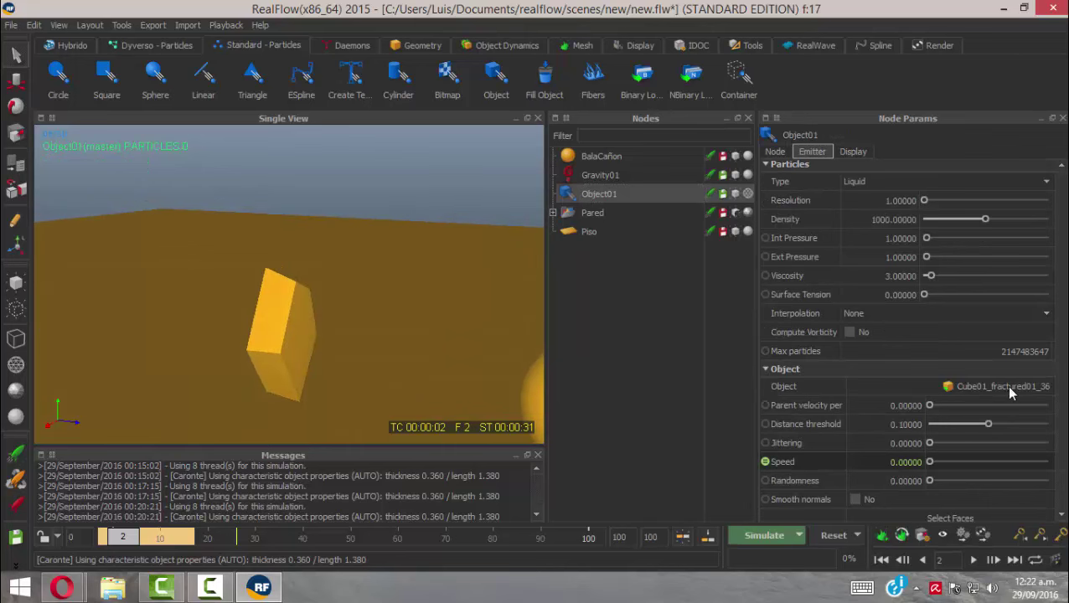
{"action": "left_click_drag", "start_coordinate": [1065, 461], "coordinate": [1066, 503]}
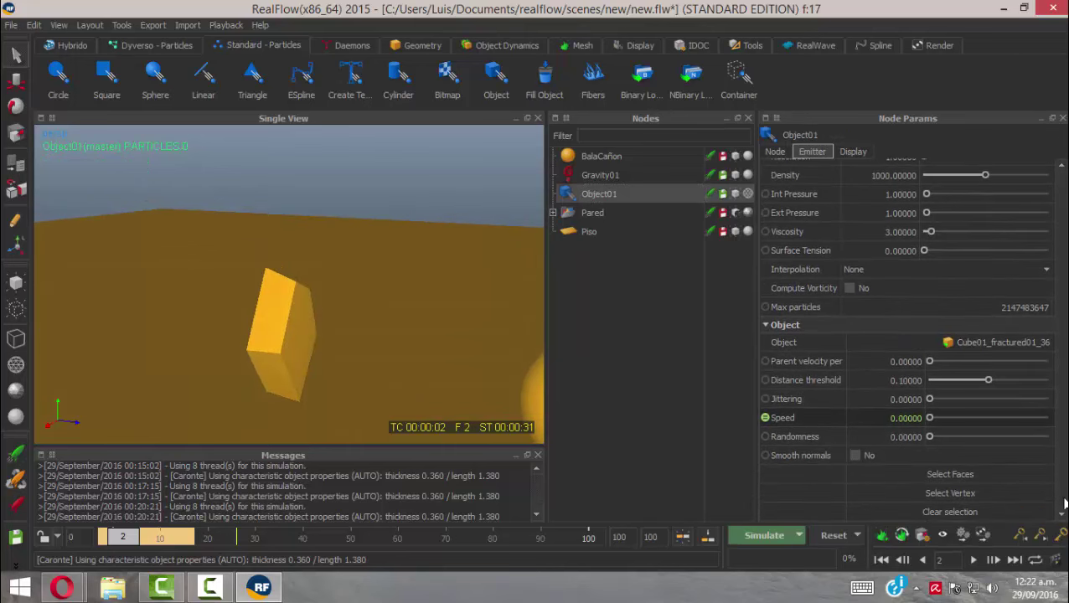
{"action": "left_click", "coordinate": [960, 474]}
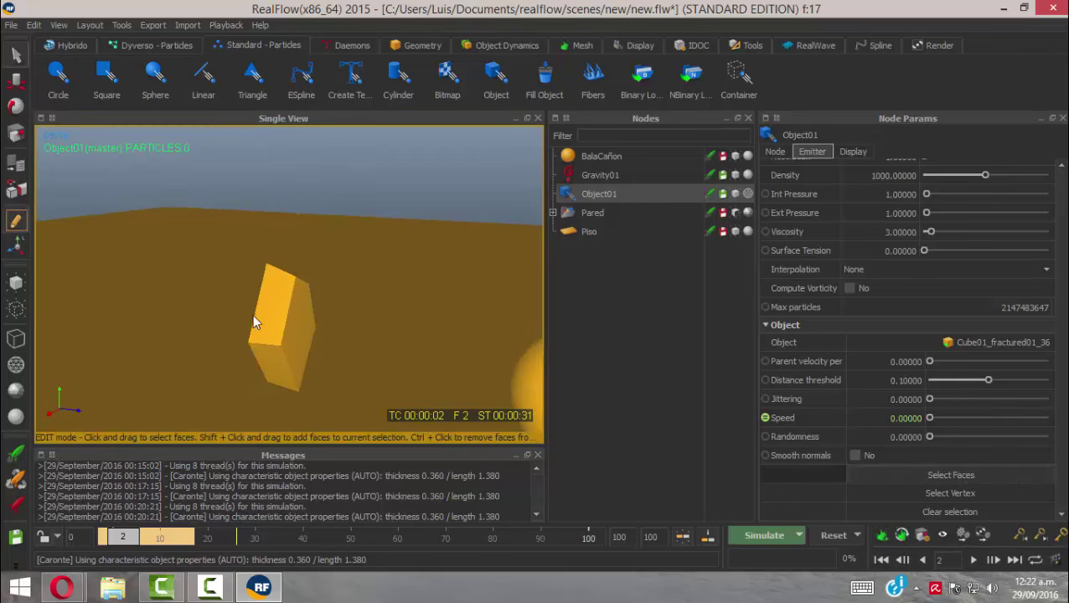
{"action": "left_click_drag", "start_coordinate": [255, 322], "coordinate": [306, 357], "text": "alt"}
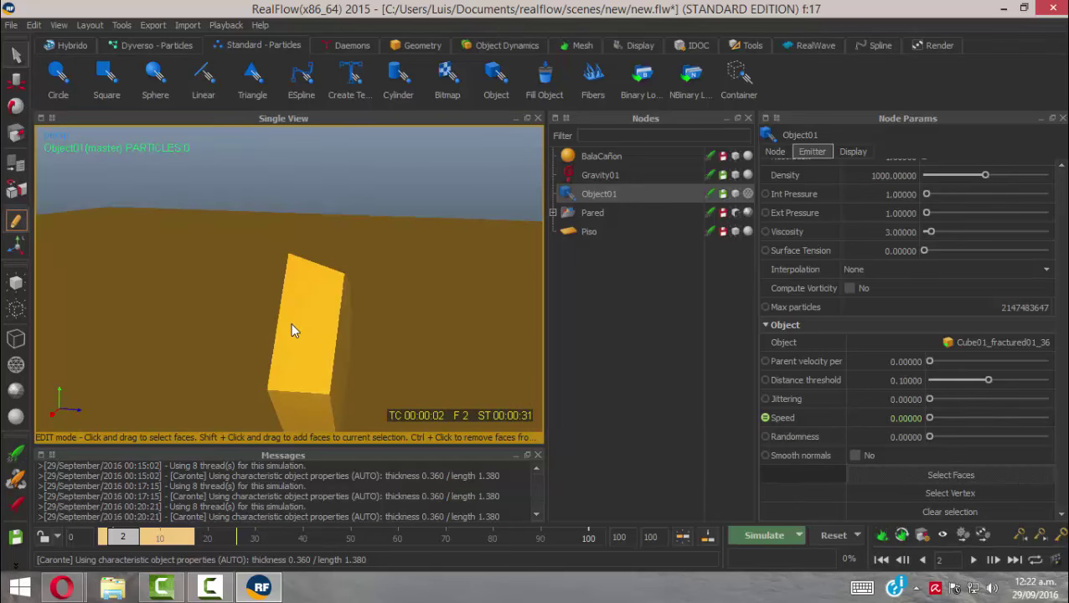
{"action": "left_click", "coordinate": [291, 331]}
{"action": "left_click", "coordinate": [306, 362]}
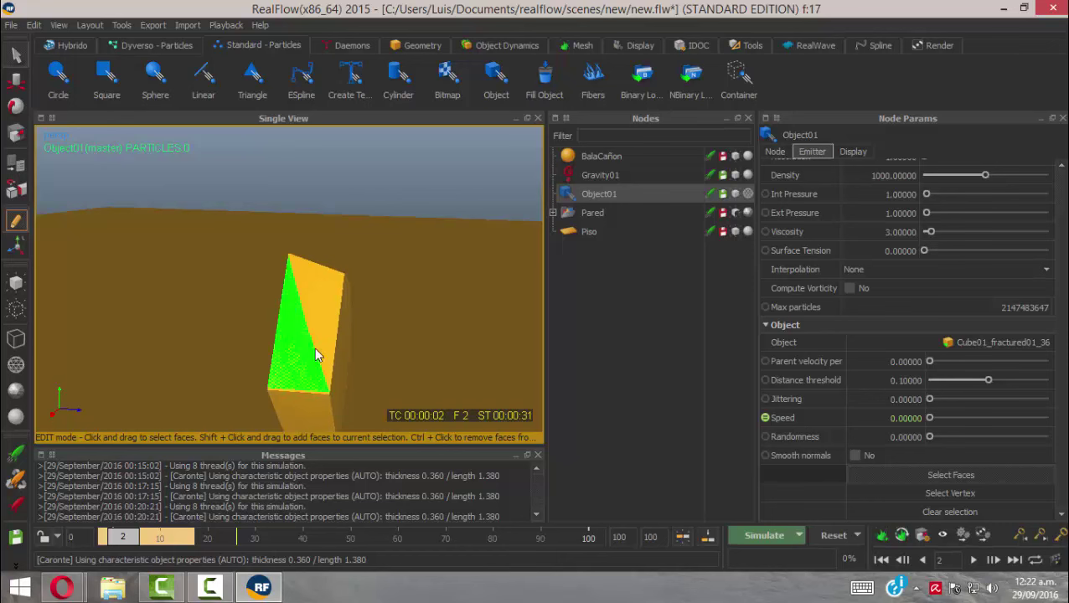
{"action": "left_click", "coordinate": [321, 315], "text": "shift"}
{"action": "left_click", "coordinate": [316, 292], "text": "shift"}
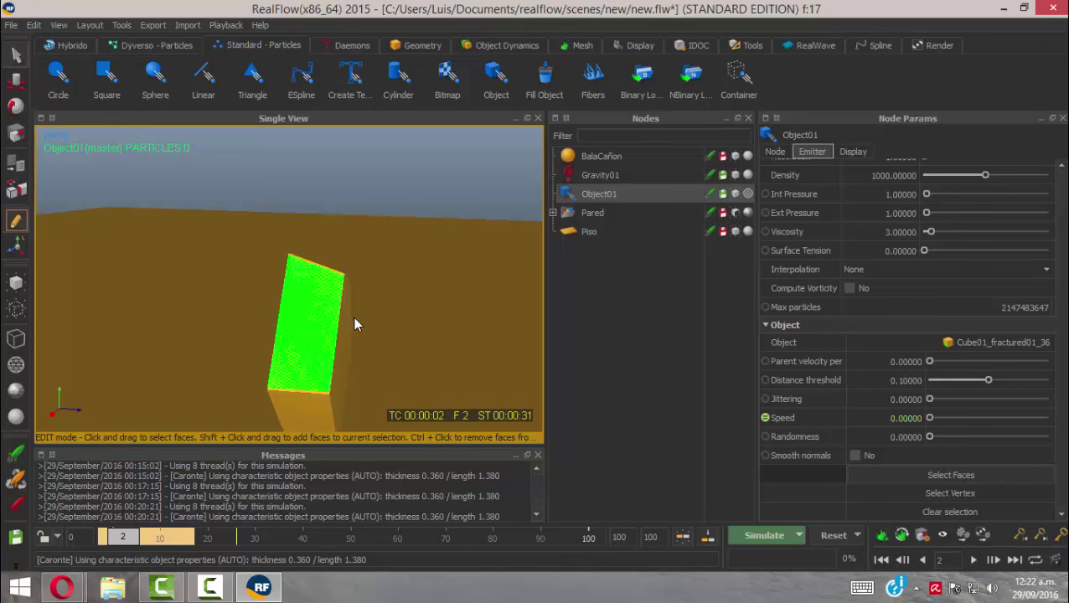
Step: Deselect the stray triangle on the fragment's large face and add more narrow side faces to the emitter's selection
{"action": "left_click_drag", "start_coordinate": [353, 326], "coordinate": [210, 312], "text": "alt"}
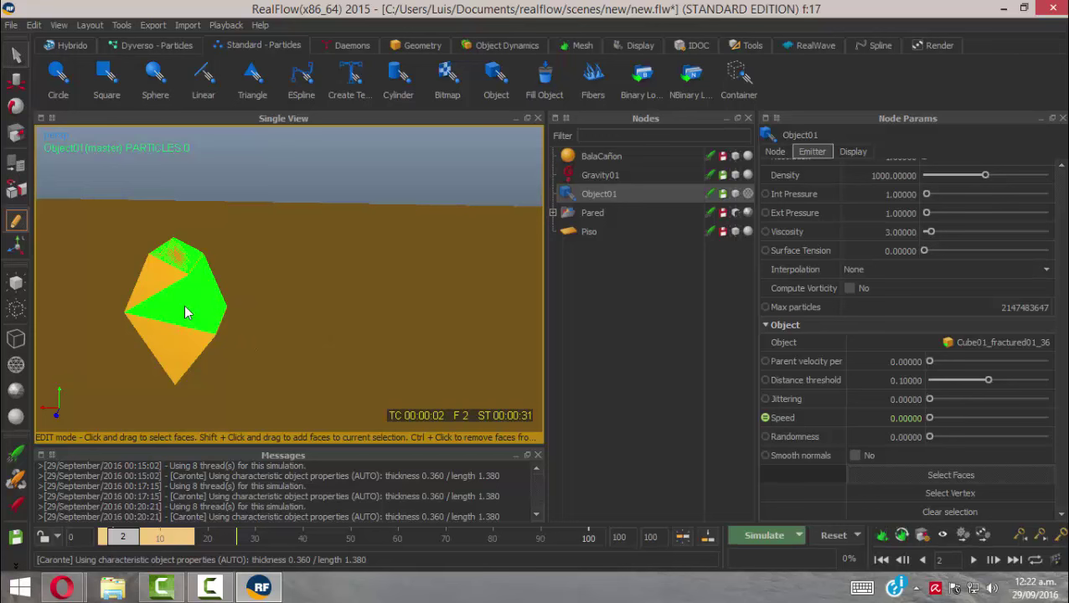
{"action": "left_click", "coordinate": [186, 312], "text": "ctrl"}
{"action": "left_click_drag", "start_coordinate": [250, 349], "coordinate": [228, 283], "text": "alt"}
{"action": "left_click", "coordinate": [210, 299], "text": "shift"}
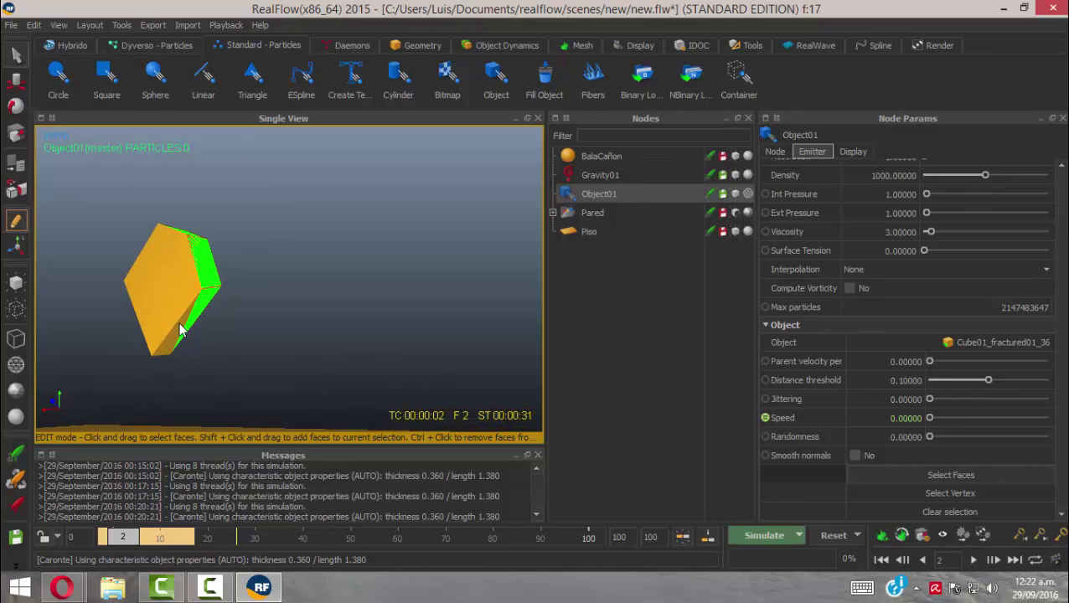
{"action": "left_click", "coordinate": [181, 331], "text": "shift"}
{"action": "left_click_drag", "start_coordinate": [215, 297], "coordinate": [336, 289], "text": "alt"}
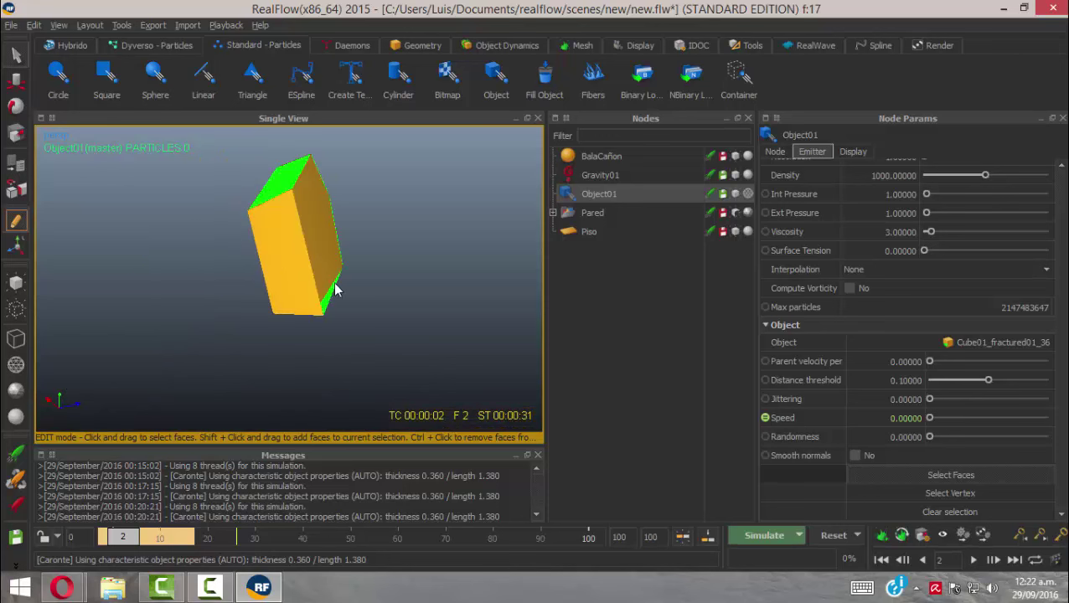
{"action": "left_click", "coordinate": [279, 289], "text": "shift"}
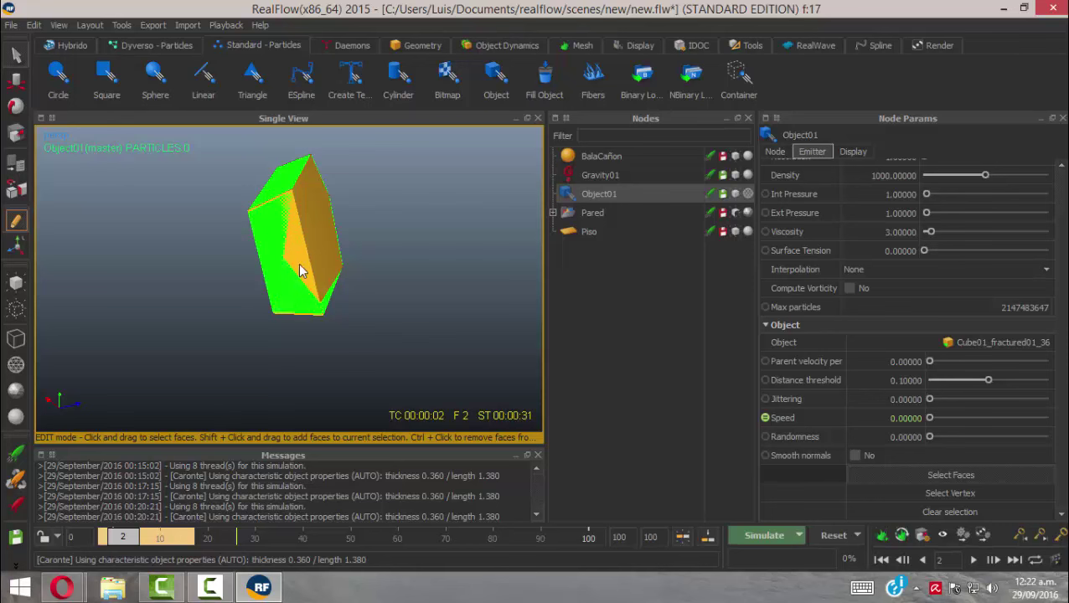
Step: Remove wrongly included triangles from the emitter's face selection and check the fragment from several angles
{"action": "left_click_drag", "start_coordinate": [302, 271], "coordinate": [258, 321], "text": "alt"}
{"action": "left_click", "coordinate": [222, 378], "text": "ctrl"}
{"action": "left_click_drag", "start_coordinate": [421, 369], "coordinate": [258, 361], "text": "alt"}
{"action": "left_click_drag", "start_coordinate": [176, 372], "coordinate": [281, 256], "text": "alt"}
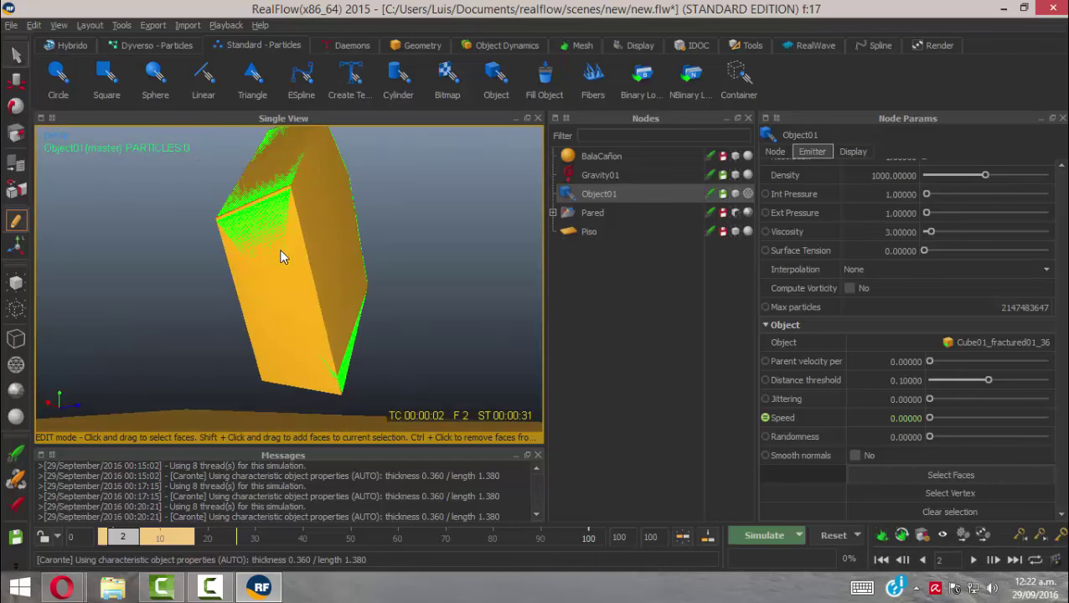
{"action": "left_click_drag", "start_coordinate": [365, 332], "coordinate": [415, 314], "text": "alt"}
{"action": "left_click", "coordinate": [419, 306], "text": "ctrl"}
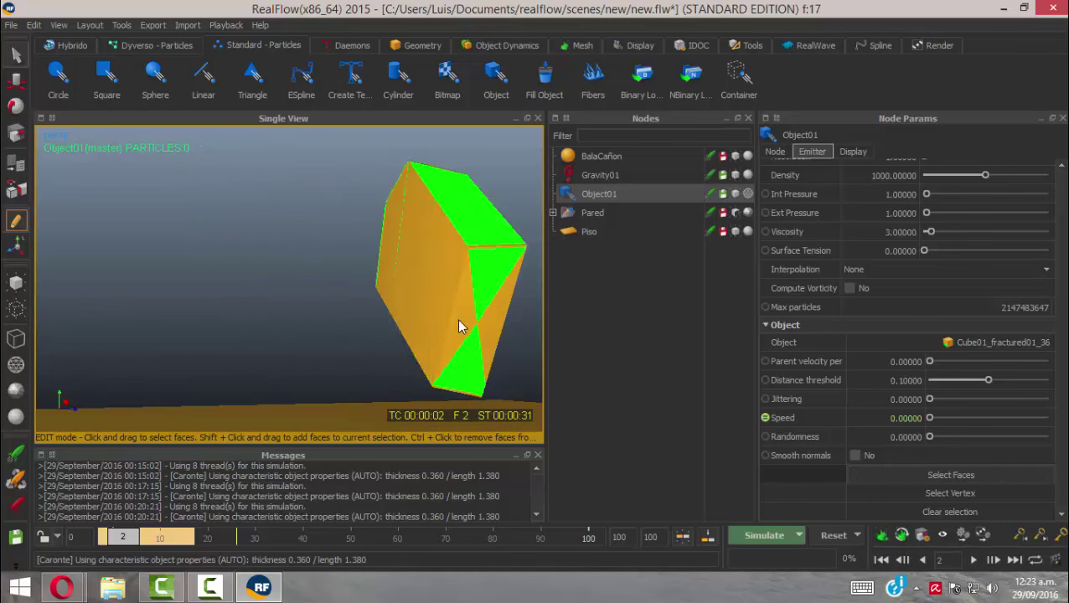
{"action": "left_click_drag", "start_coordinate": [485, 330], "coordinate": [232, 320], "text": "alt"}
{"action": "left_click_drag", "start_coordinate": [184, 290], "coordinate": [337, 346], "text": "alt"}
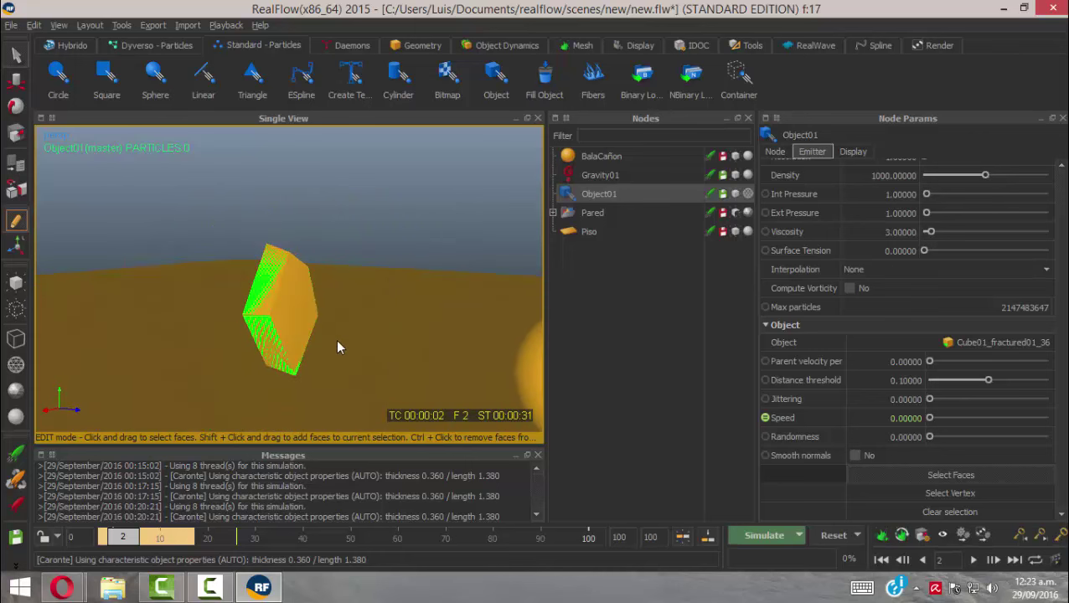
Step: Reset the simulation to frame 0 and finish the emitter's face selection
{"action": "left_click", "coordinate": [826, 537]}
{"action": "left_click", "coordinate": [506, 304]}
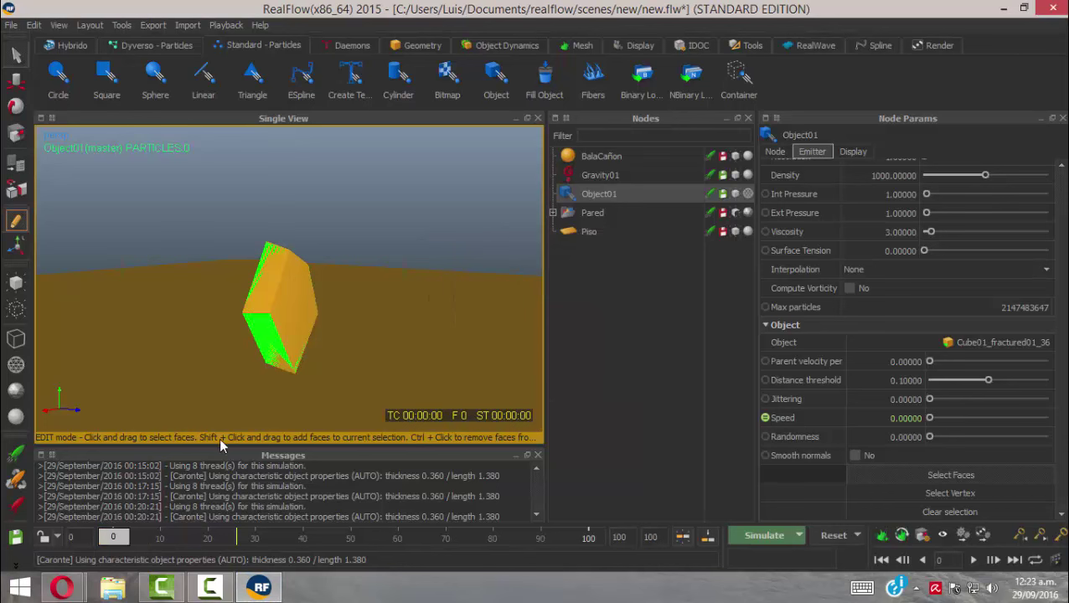
{"action": "left_click", "coordinate": [952, 477]}
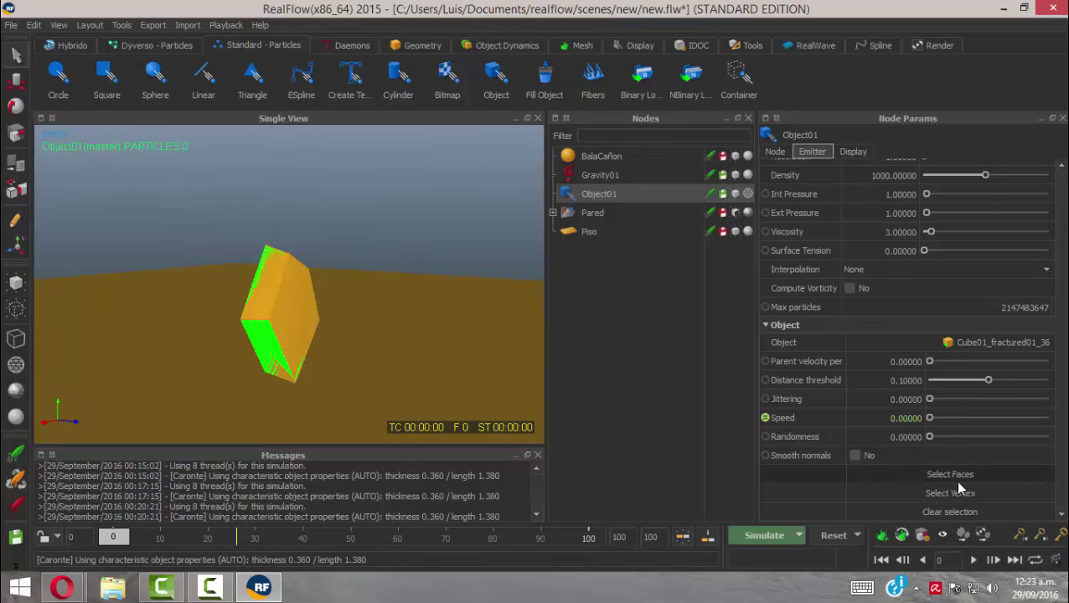
Step: Simulate the emission from the selected faces, stop at frame 10, and reset the scene to frame 0
{"action": "left_click", "coordinate": [764, 537]}
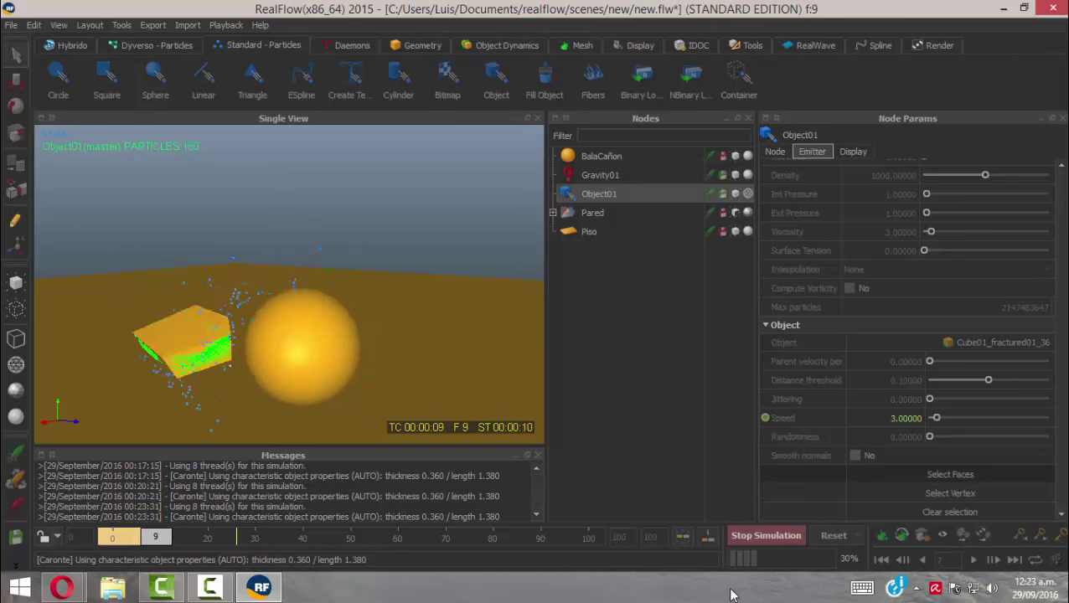
{"action": "left_click", "coordinate": [757, 534]}
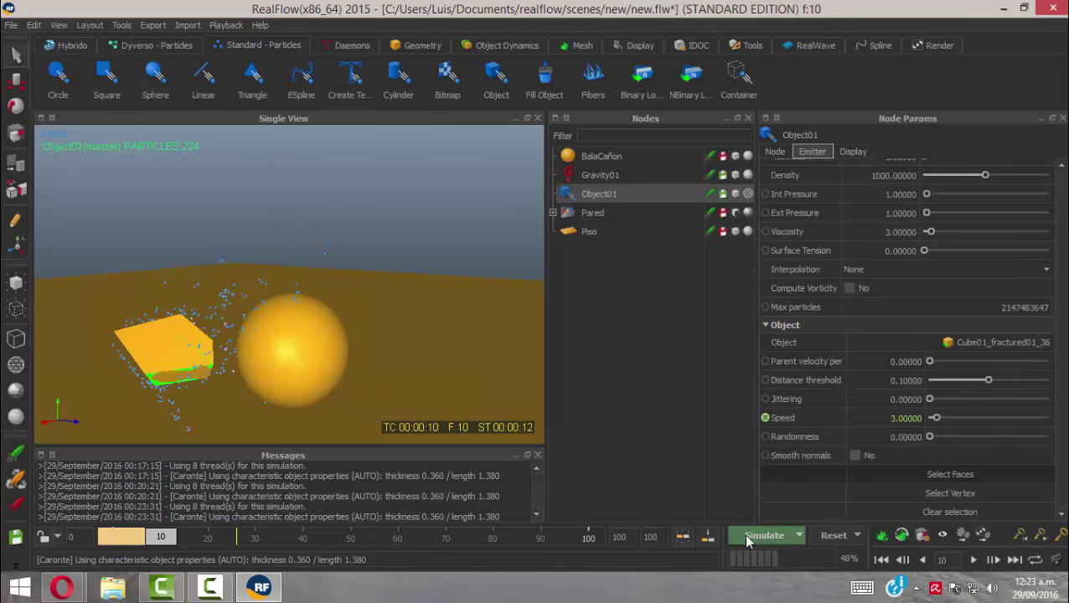
{"action": "left_click", "coordinate": [836, 538]}
{"action": "left_click", "coordinate": [506, 302]}
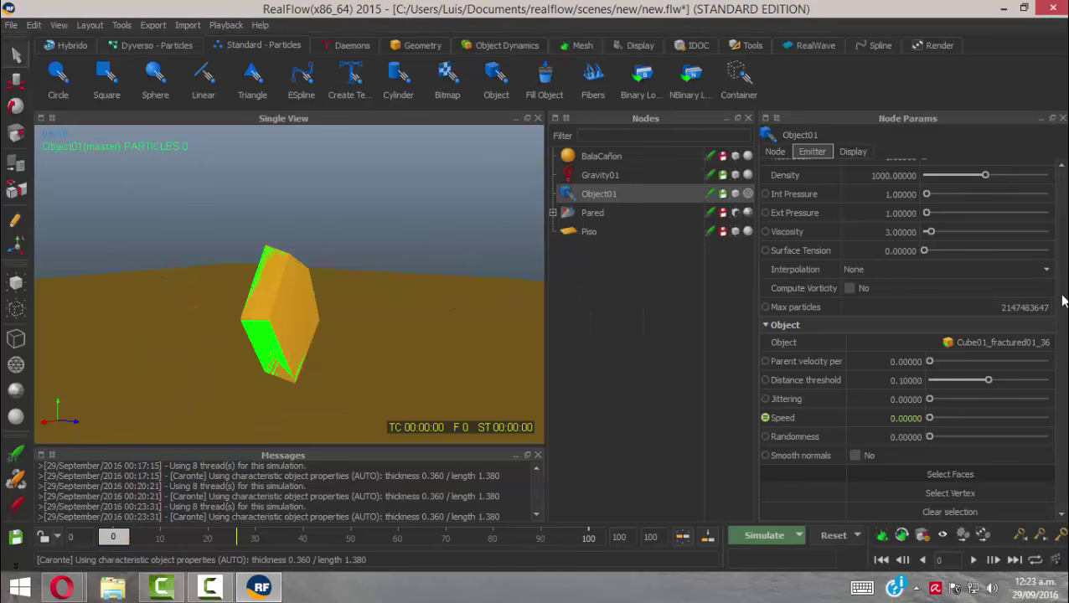
Step: Set the Object emitter's particle Resolution to 5
{"action": "left_click_drag", "start_coordinate": [1063, 300], "coordinate": [1065, 233]}
{"action": "double_click", "coordinate": [843, 208]}
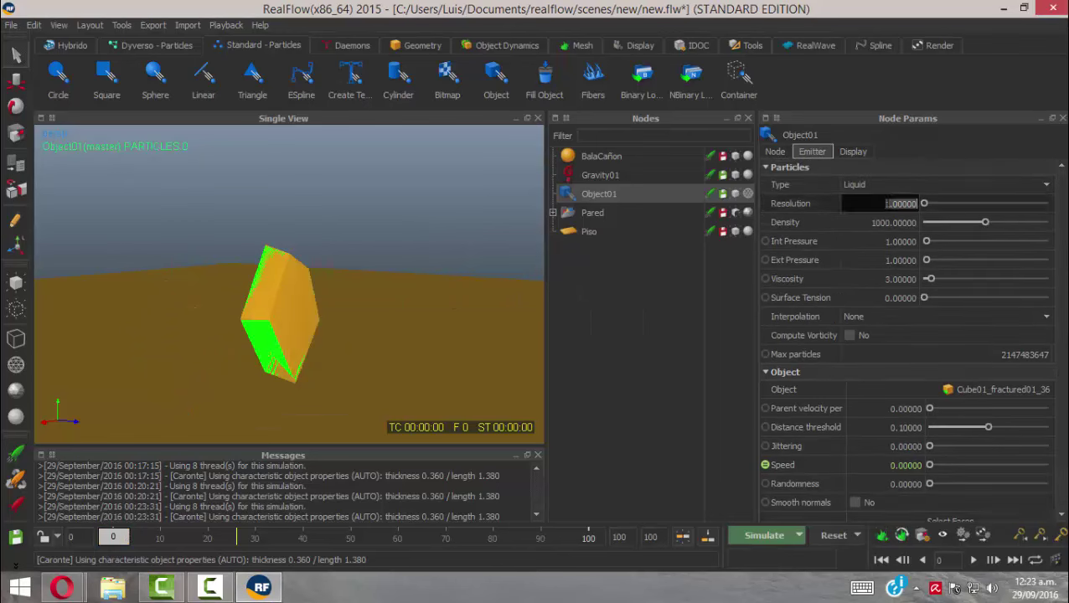
{"action": "key", "text": "Home"}
{"action": "type", "text": "5"}
{"action": "key", "text": "Return"}
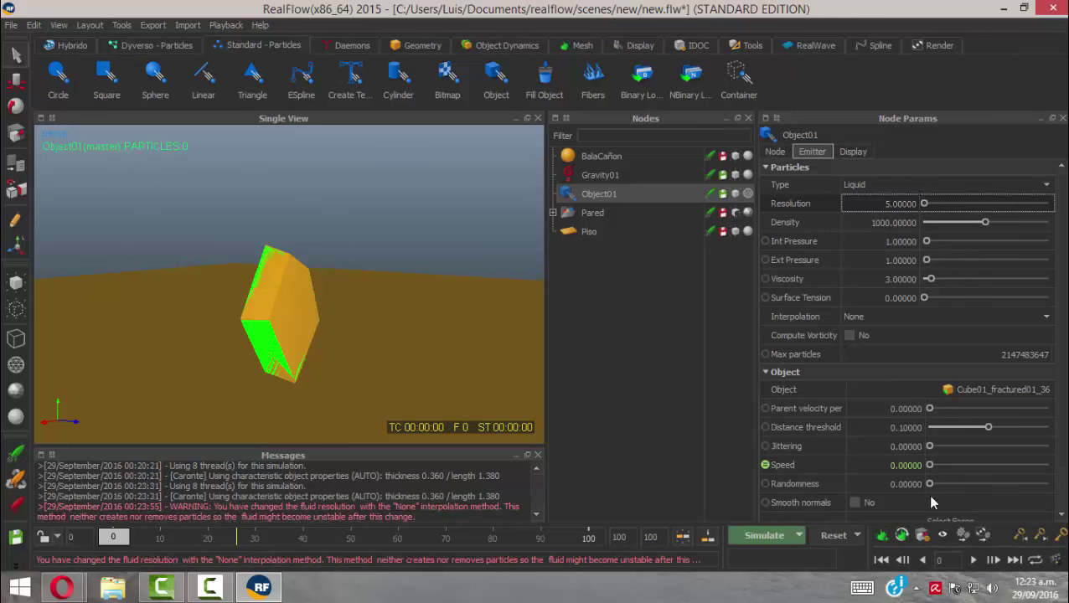
Step: Simulate the impact, stop at frame 10, and inspect the fragment's emission up close at frame 5
{"action": "left_click", "coordinate": [757, 541]}
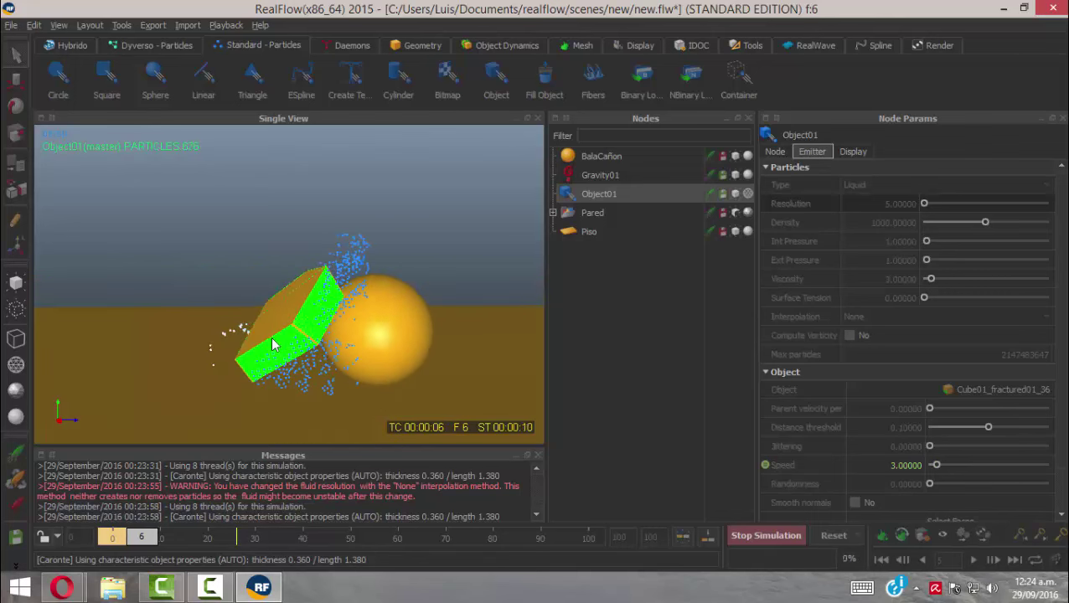
{"action": "left_click_drag", "start_coordinate": [302, 331], "coordinate": [327, 373], "text": "alt"}
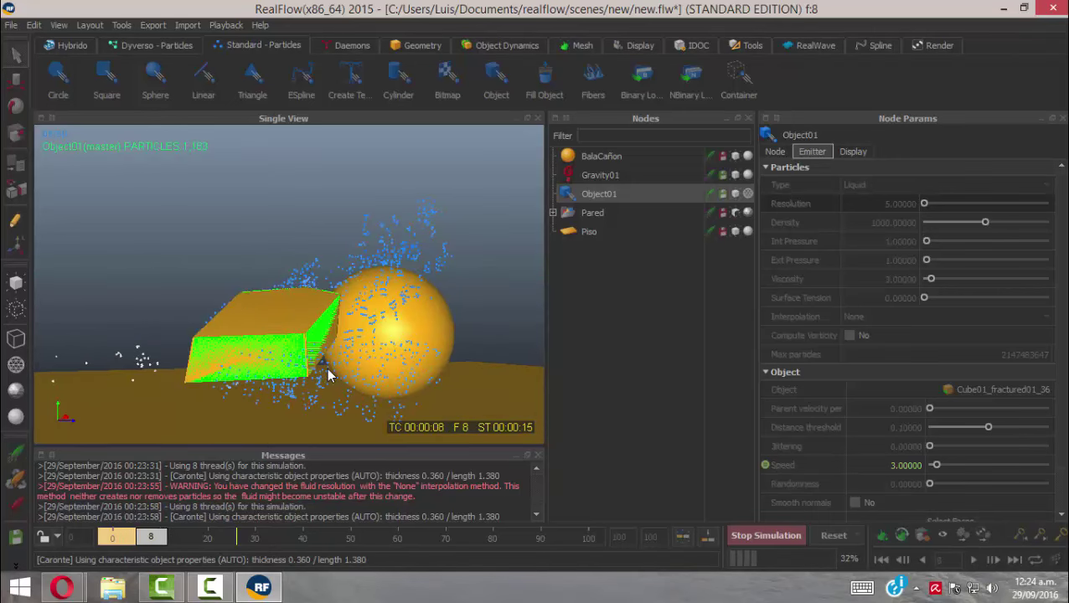
{"action": "left_click", "coordinate": [772, 534]}
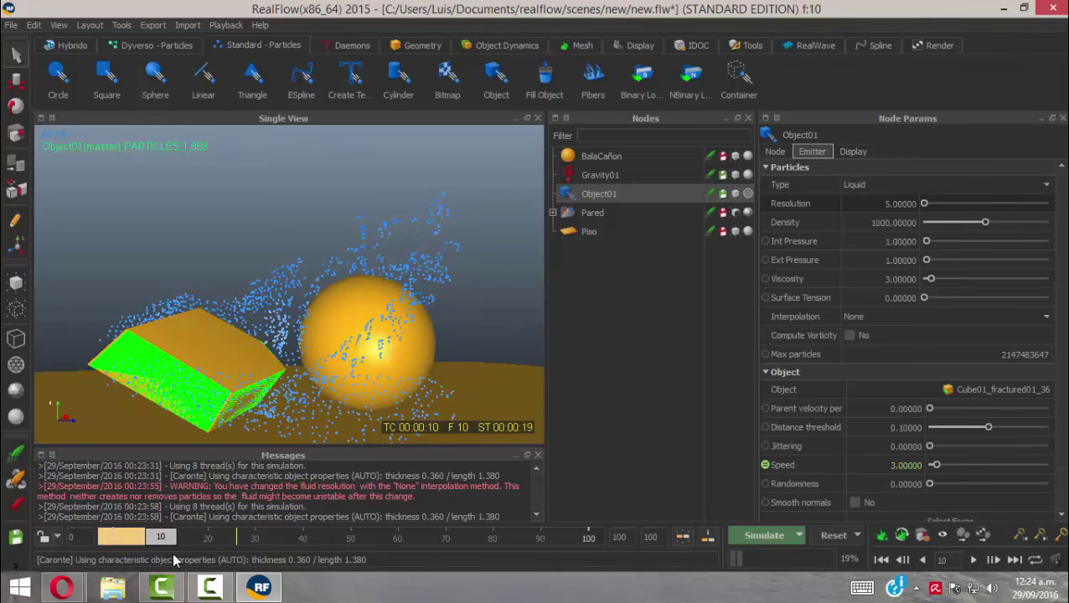
{"action": "mouse_move", "coordinate": [160, 544]}
{"action": "left_mouse_down"}
{"action": "mouse_move", "coordinate": [130, 546]}
{"action": "mouse_move", "coordinate": [140, 546]}
{"action": "left_mouse_up"}
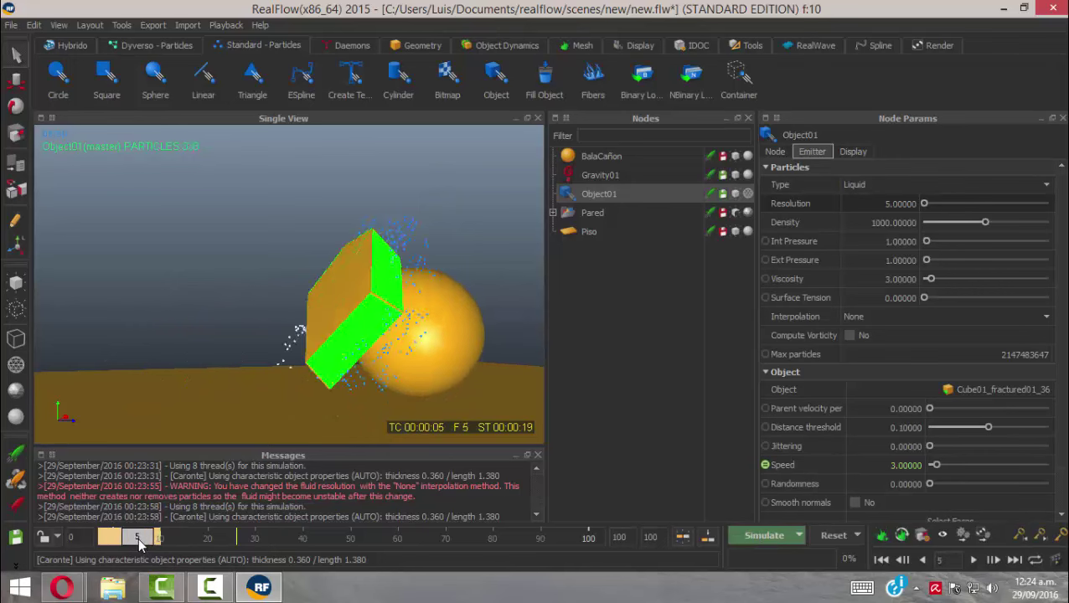
{"action": "left_click_drag", "start_coordinate": [308, 391], "coordinate": [386, 315], "text": "alt"}
{"action": "scroll", "coordinate": [387, 314], "scroll_direction": "up", "scroll_amount": 5}
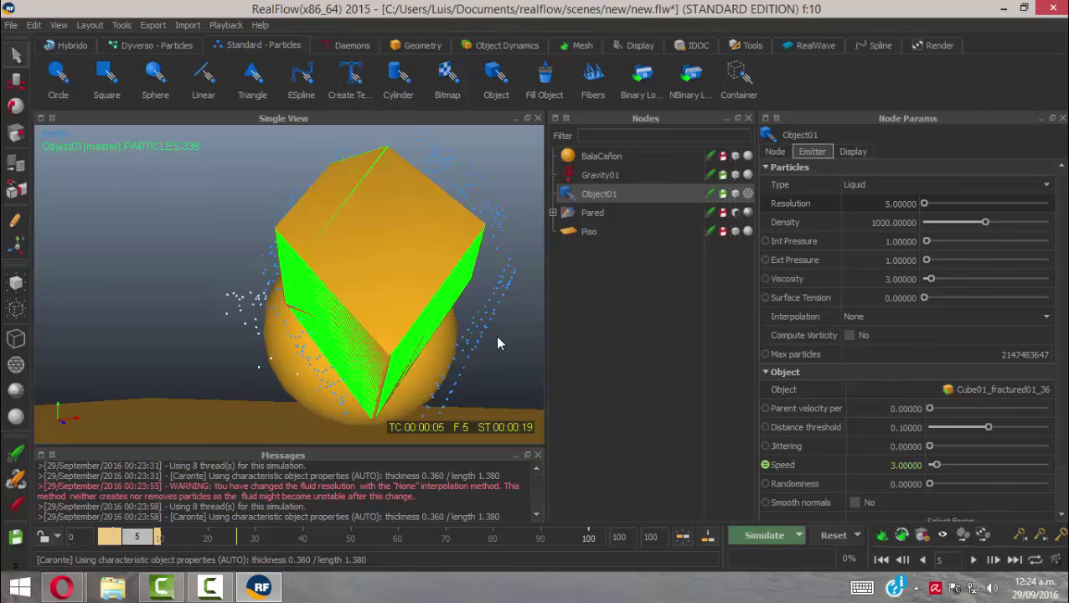
Step: Set the emitter's Distance threshold to 0.001 and reset the simulation to frame 0
{"action": "double_click", "coordinate": [867, 424]}
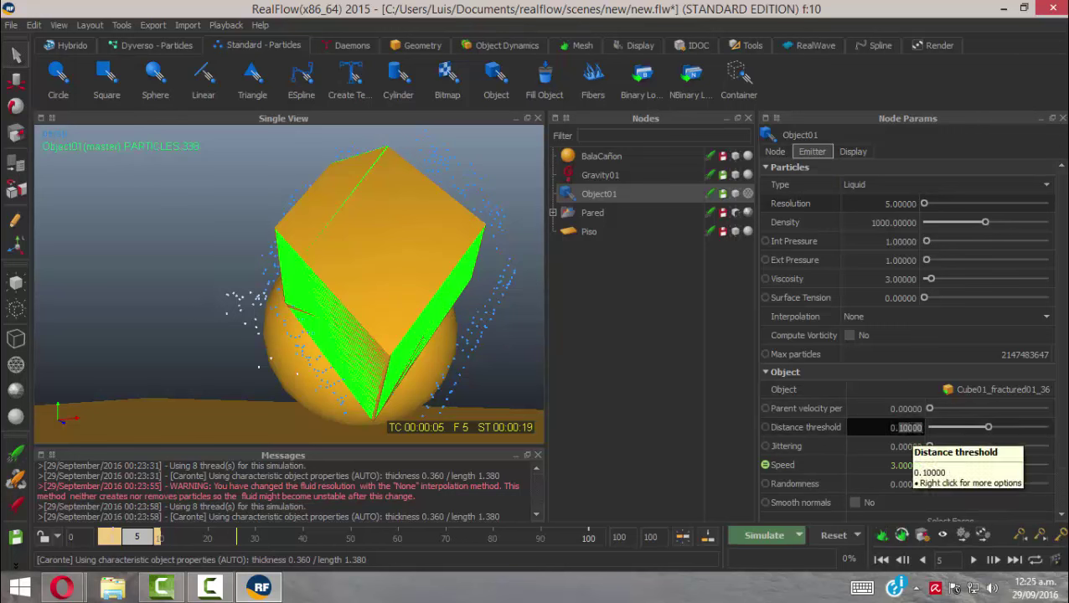
{"action": "type", "text": "001"}
{"action": "key", "text": "Return"}
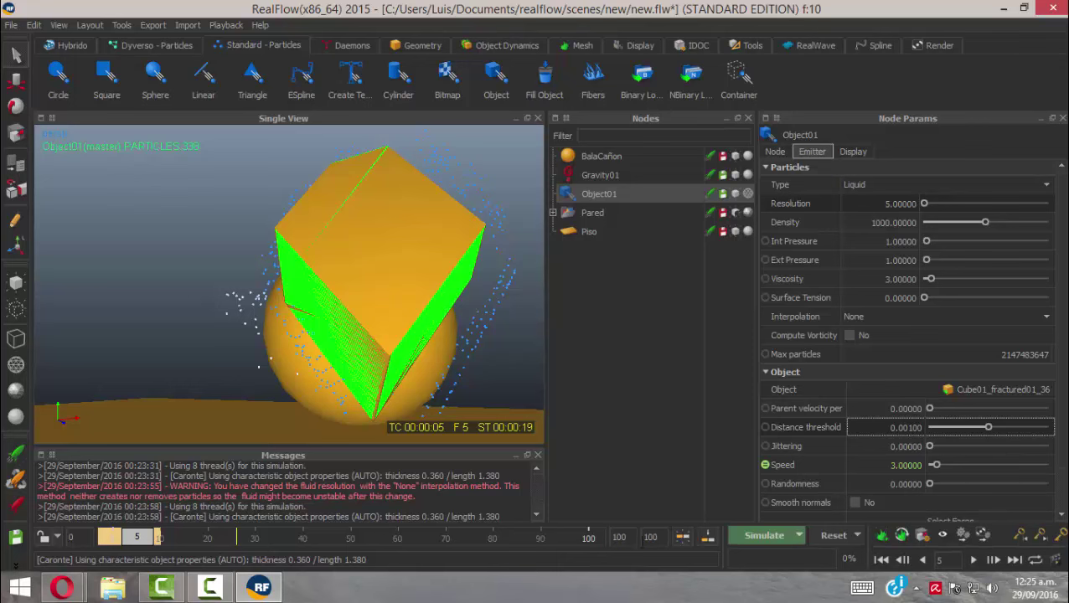
{"action": "left_click", "coordinate": [815, 538]}
{"action": "left_click", "coordinate": [527, 303]}
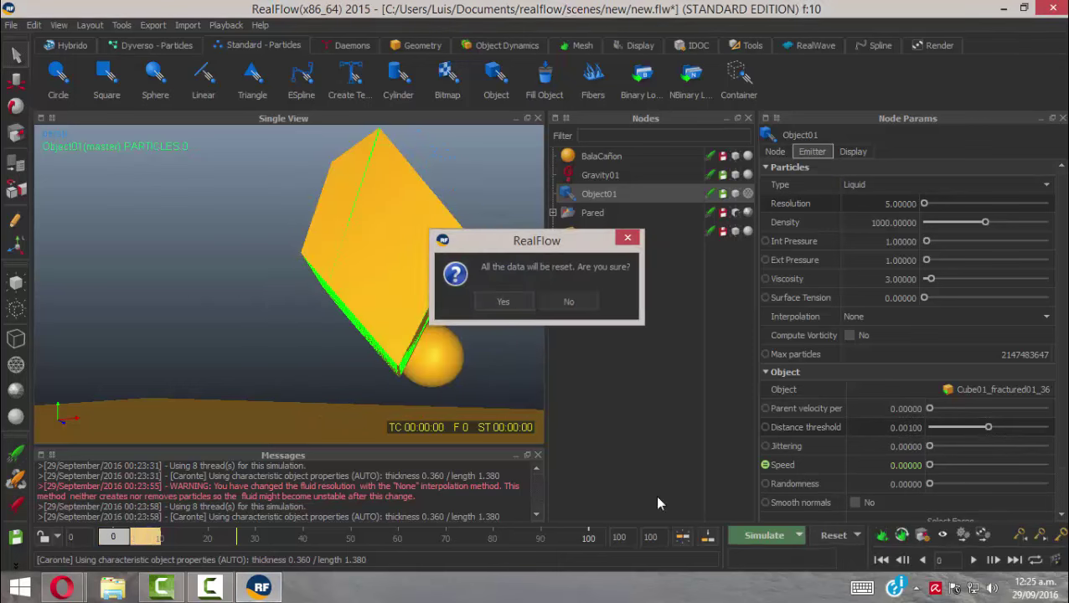
Step: Simulate with the reduced distance threshold, stop at frame 7, and examine the particles around the fragment from several angles
{"action": "left_click", "coordinate": [759, 537]}
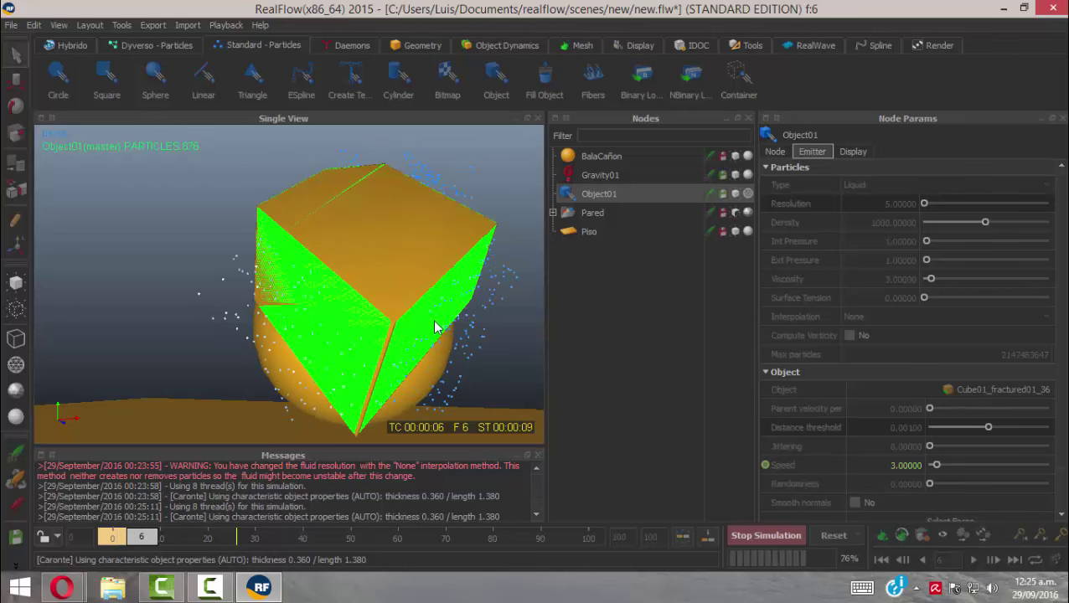
{"action": "left_click", "coordinate": [778, 537]}
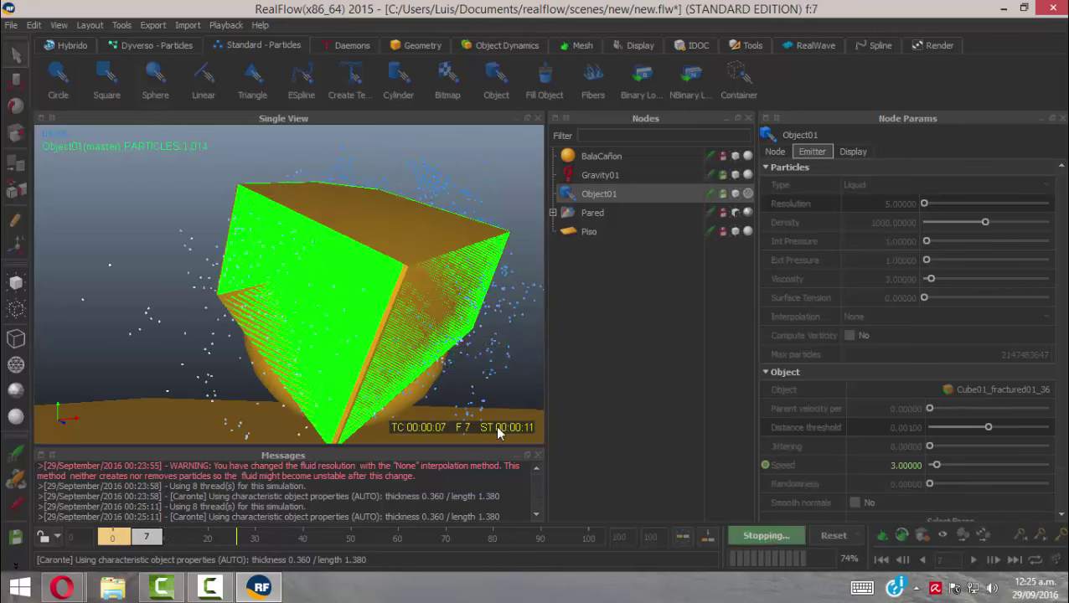
{"action": "scroll", "coordinate": [437, 380], "scroll_direction": "up", "scroll_amount": 5}
{"action": "scroll", "coordinate": [379, 339], "scroll_direction": "down", "scroll_amount": 3}
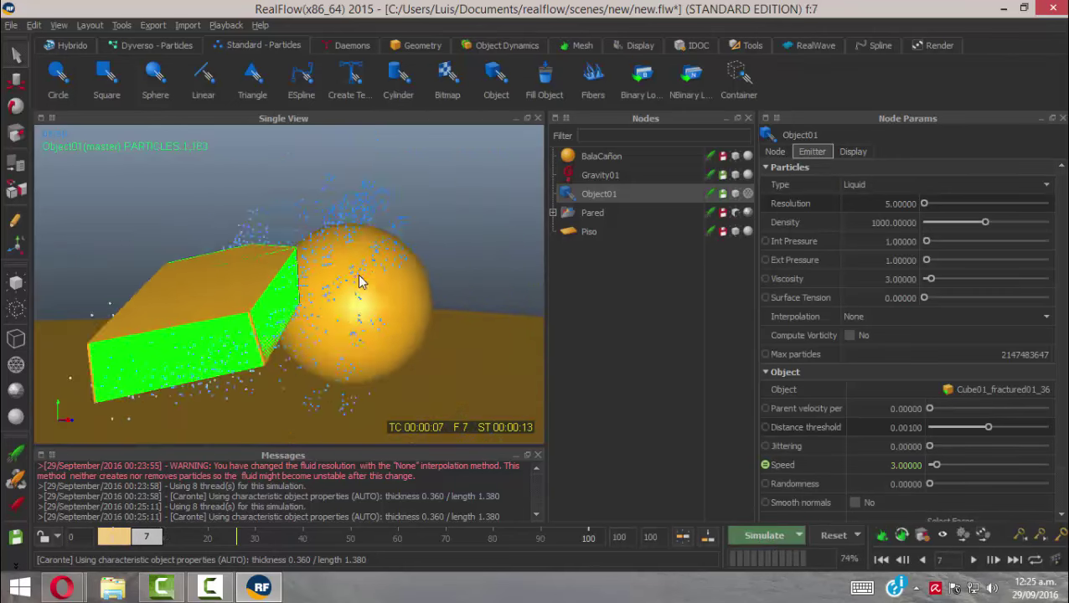
{"action": "mouse_move", "coordinate": [379, 338]}
{"action": "left_mouse_down", "text": "alt"}
{"action": "mouse_move", "coordinate": [362, 335]}
{"action": "mouse_move", "coordinate": [374, 337]}
{"action": "left_mouse_up", "text": "alt"}
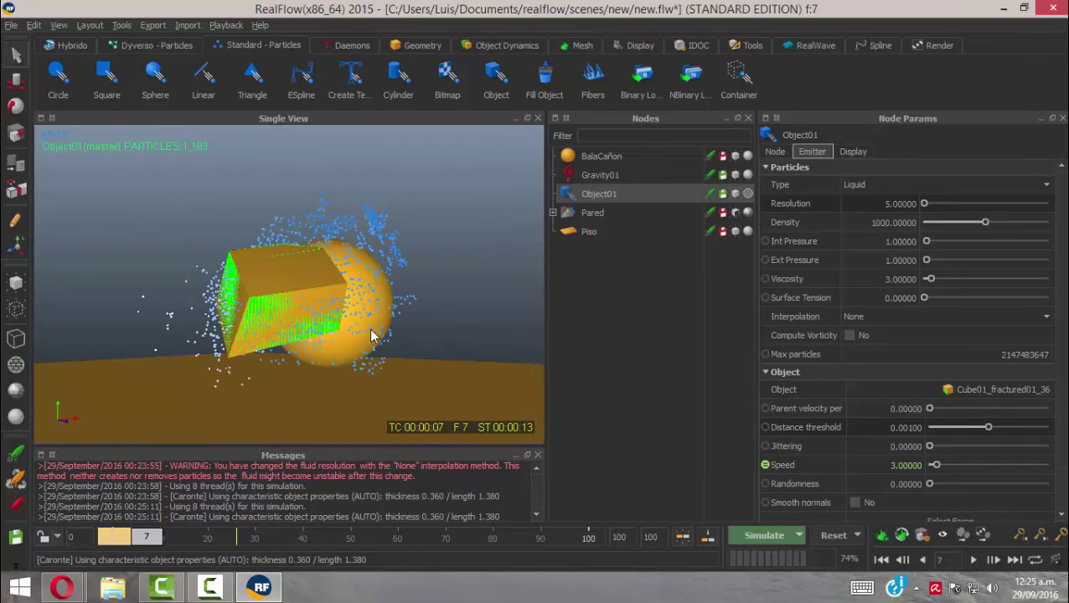
Step: Set the emitter's particle Resolution to 10 and reset all simulation data
{"action": "left_click", "coordinate": [871, 204]}
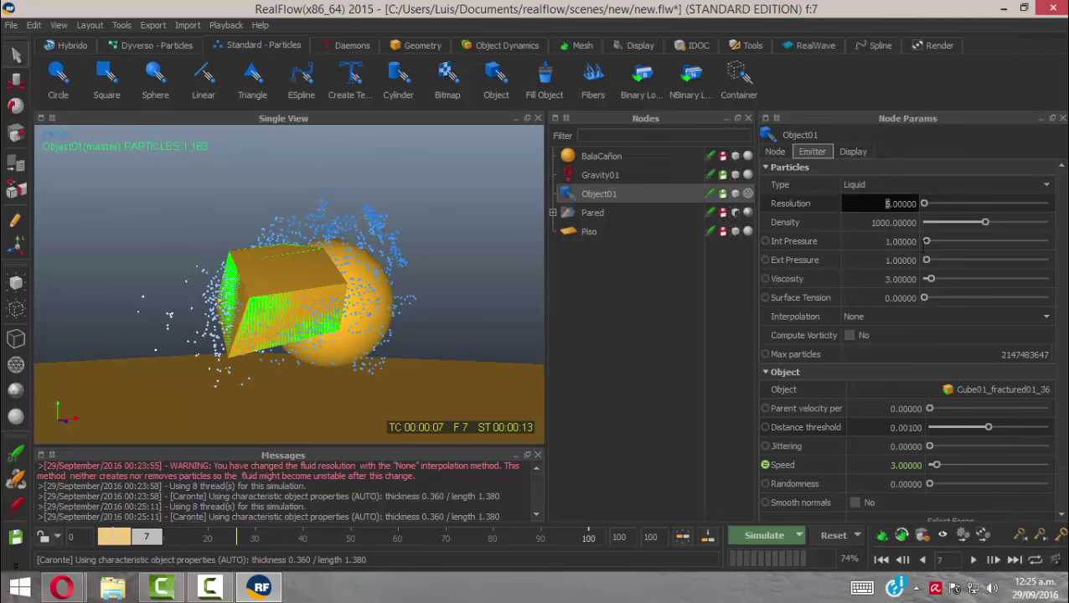
{"action": "type", "text": "0"}
{"action": "key", "text": "Return"}
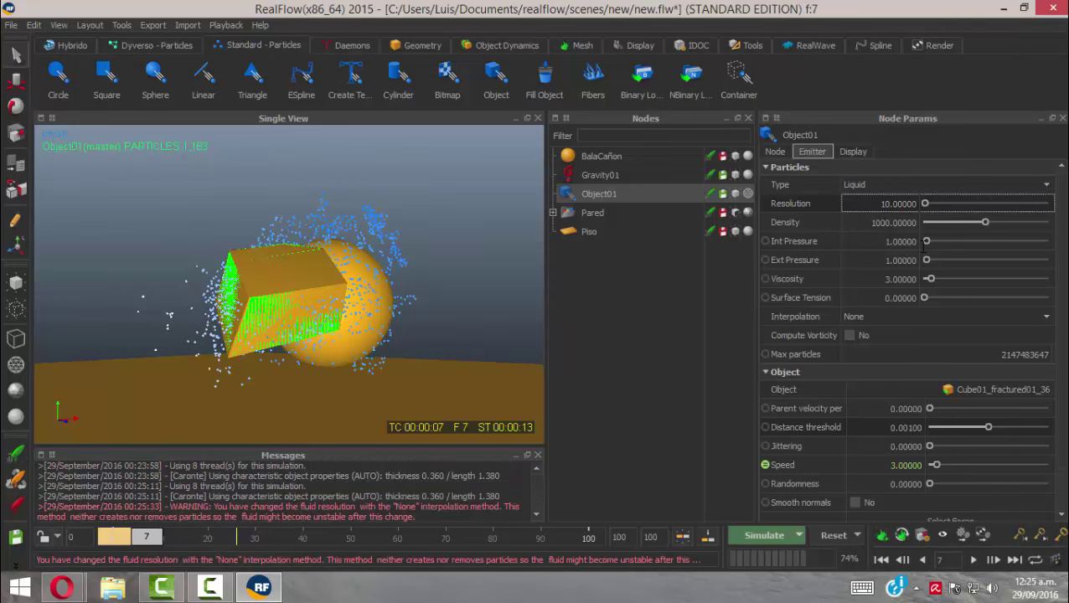
{"action": "left_click", "coordinate": [836, 541]}
{"action": "left_click", "coordinate": [500, 300]}
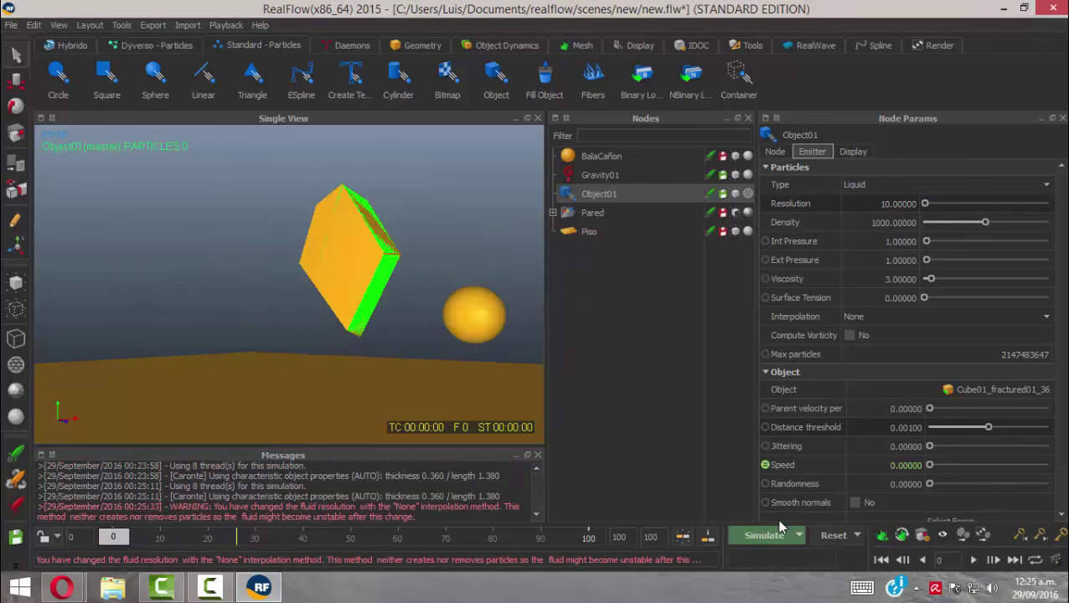
Step: Run the impact simulation at the higher particle resolution and examine the emission around the struck fragment
{"action": "left_click", "coordinate": [776, 533]}
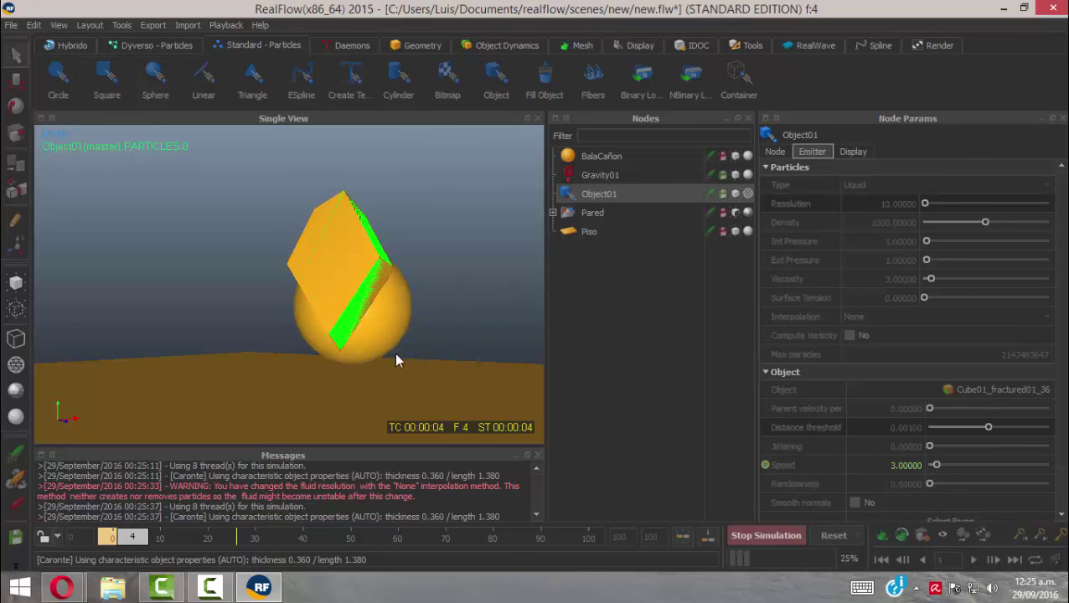
{"action": "left_click_drag", "start_coordinate": [397, 361], "coordinate": [386, 341], "text": "alt"}
{"action": "left_click_drag", "start_coordinate": [306, 235], "coordinate": [336, 305], "text": "alt"}
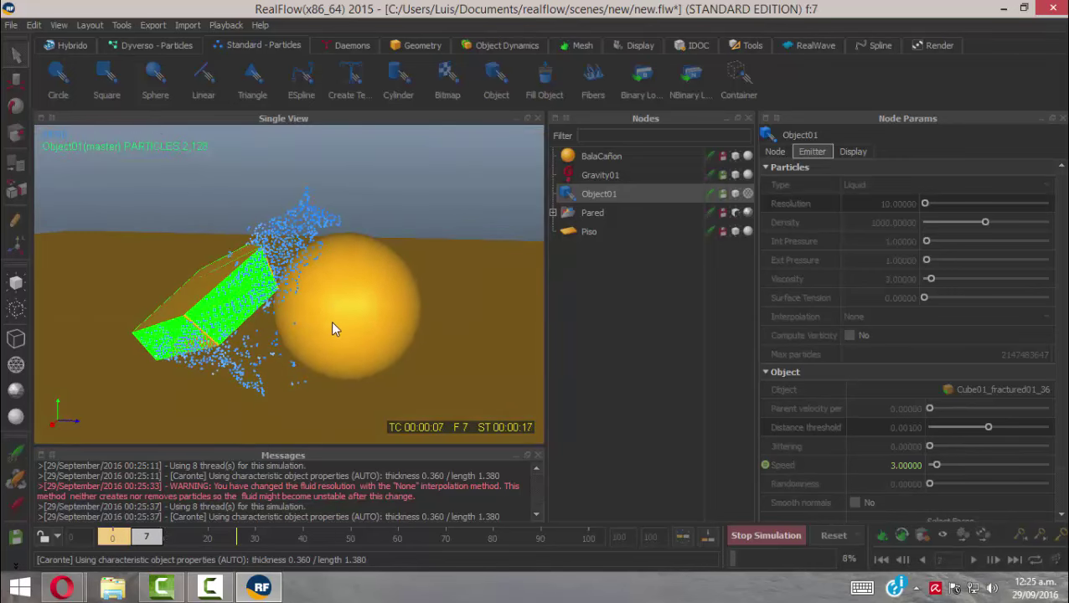